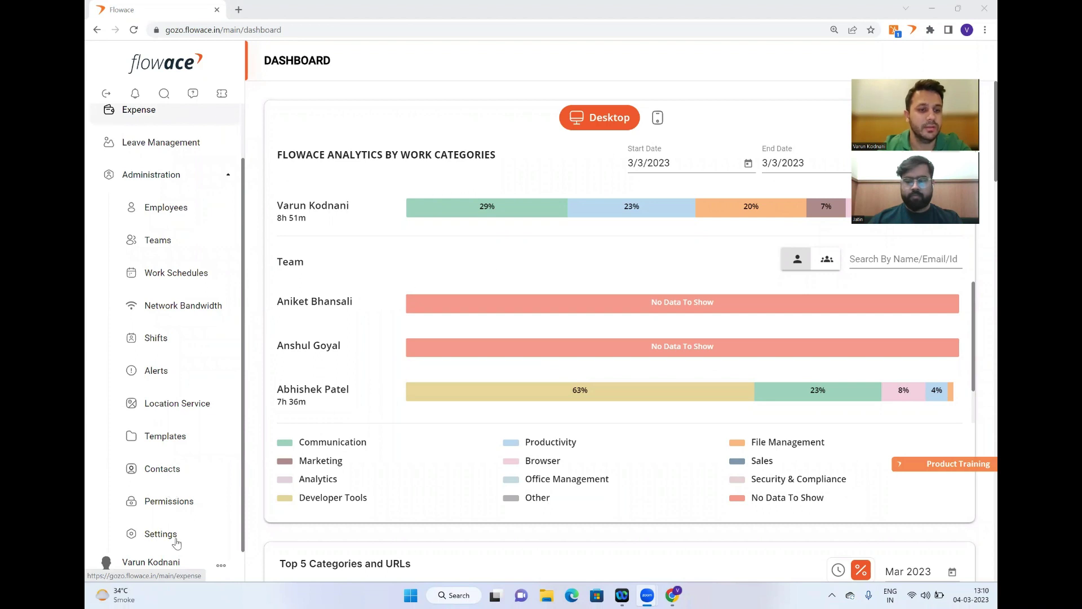
Open the administration Settings and check which item types can be added under Mandates.
click(175, 535)
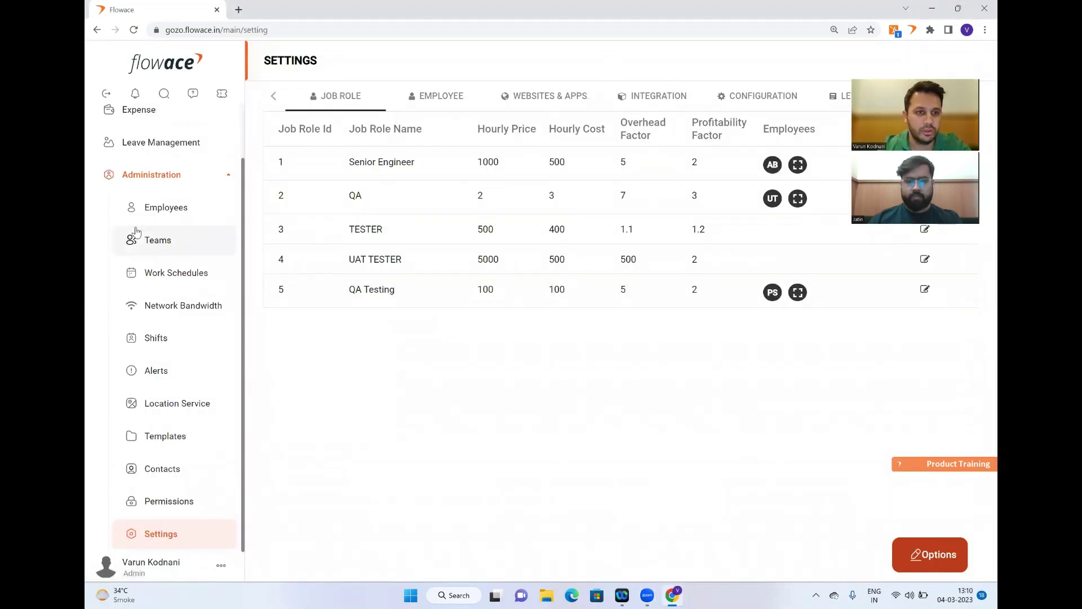
scroll(164, 236, up, 3)
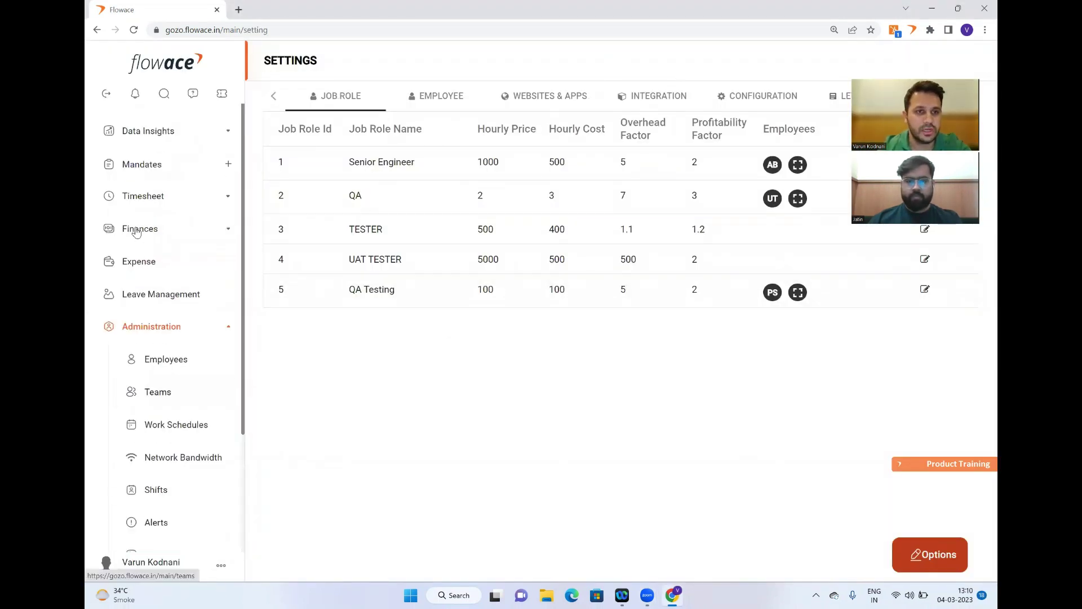
click(229, 165)
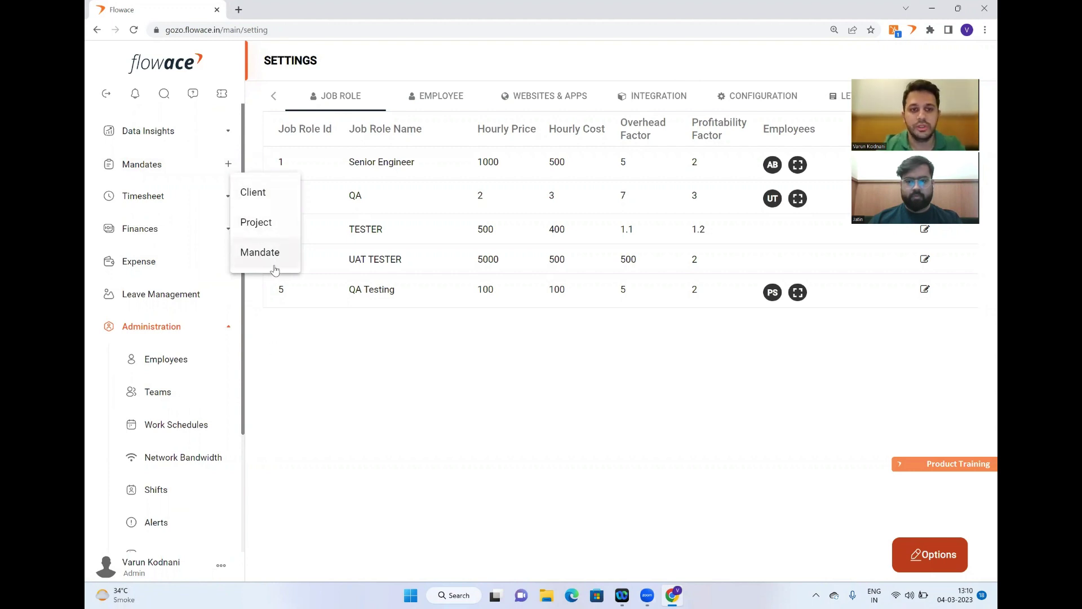
click(347, 446)
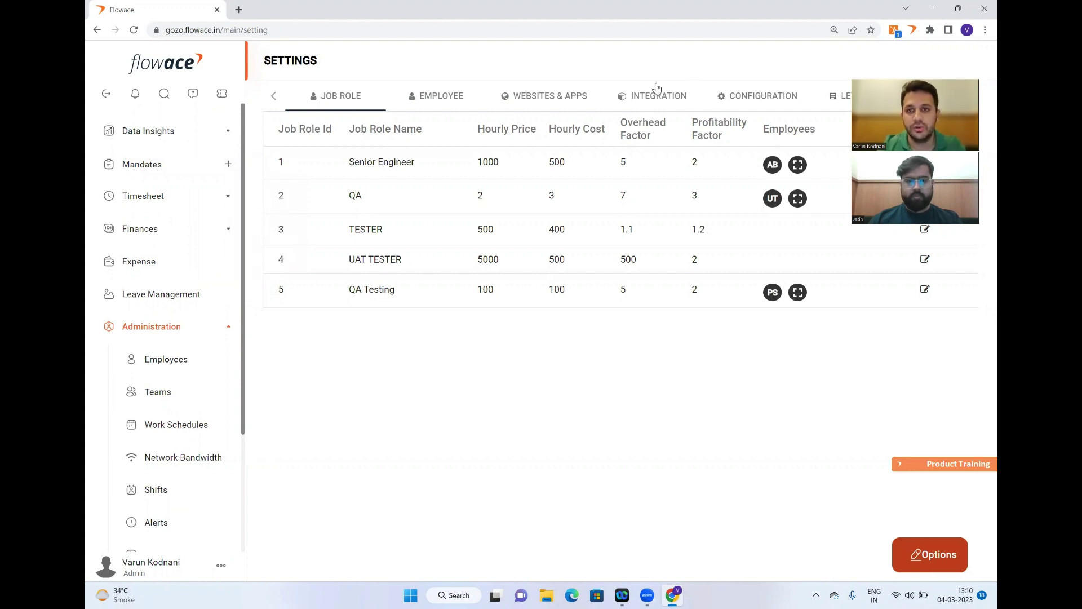
In the configuration settings, rename the L3 term to Task in the platform terminology and save it.
click(733, 96)
scroll(515, 367, down, 3)
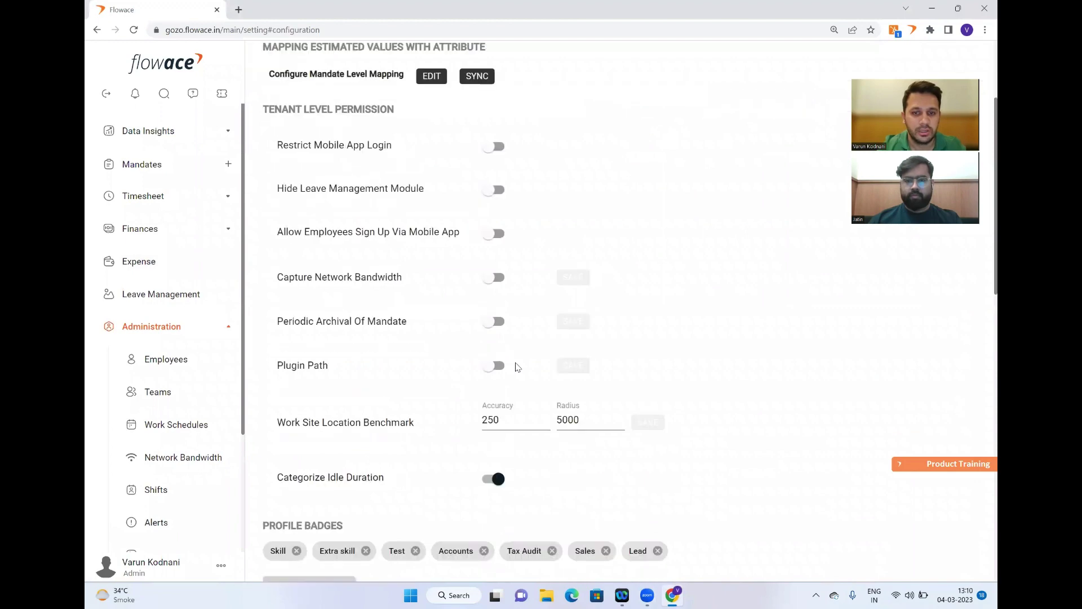
scroll(515, 367, down, 10)
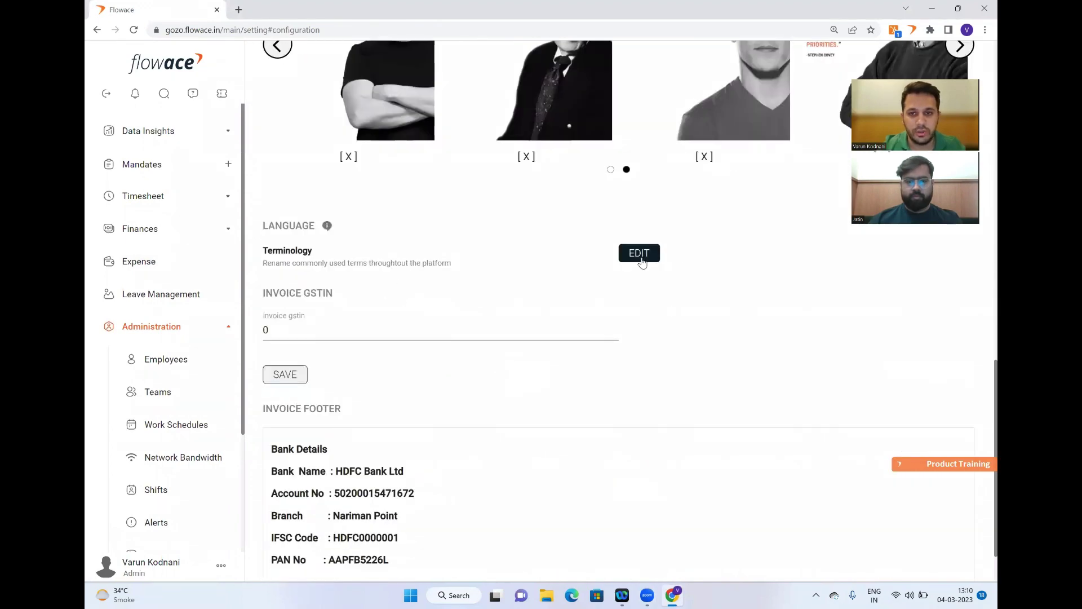
click(639, 254)
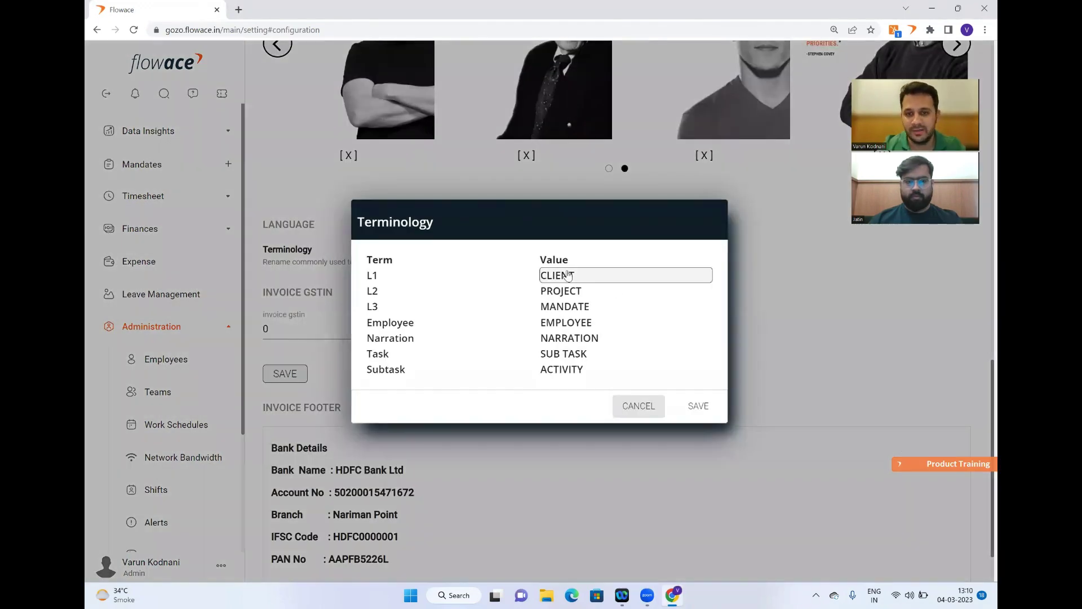
click(593, 306)
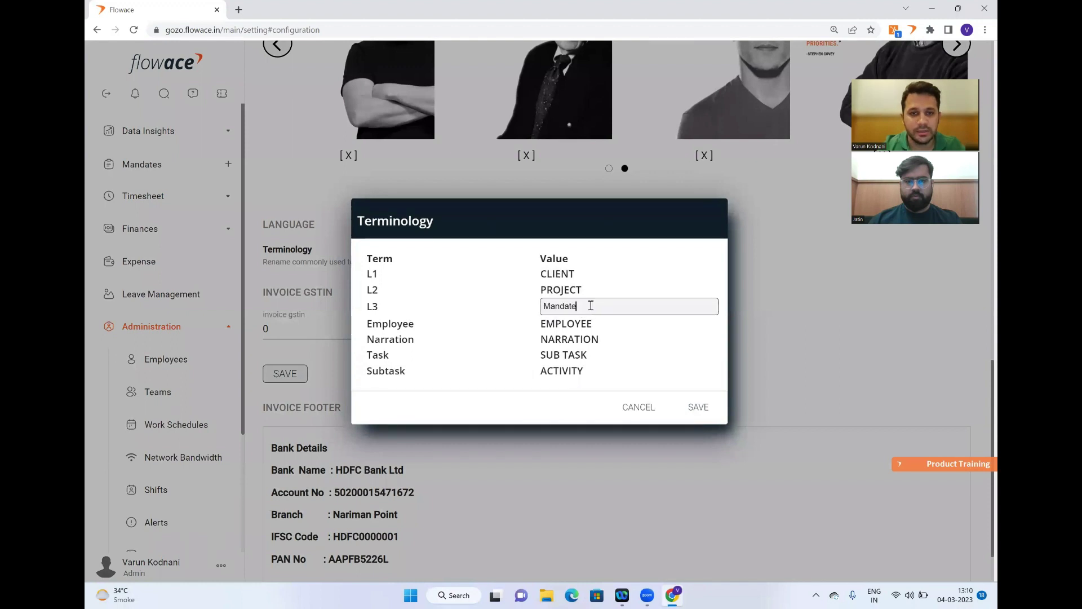
drag(591, 306, 529, 302)
text(Task)
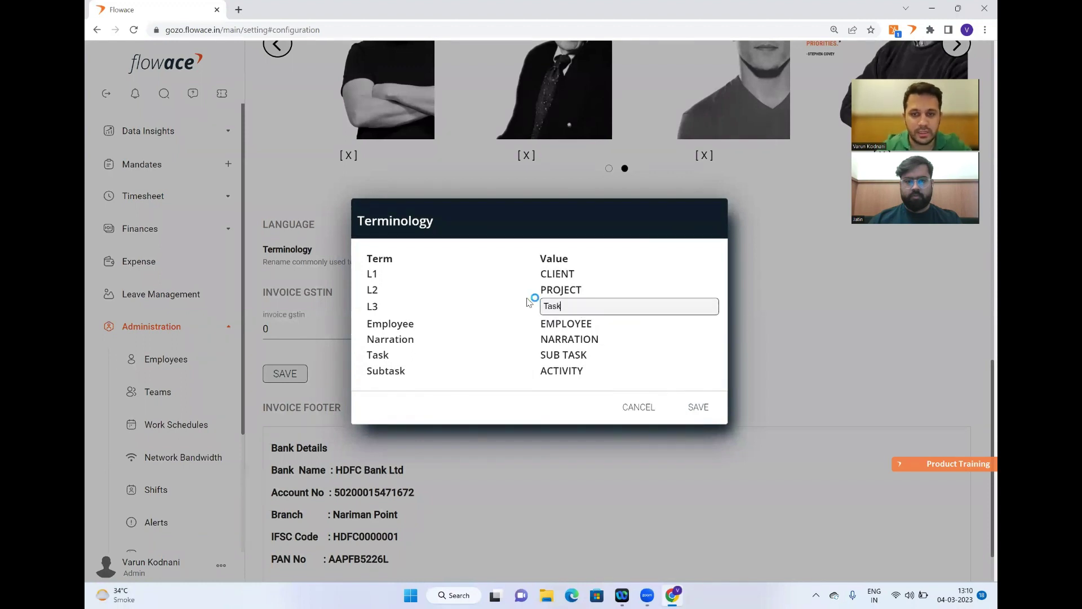
click(697, 407)
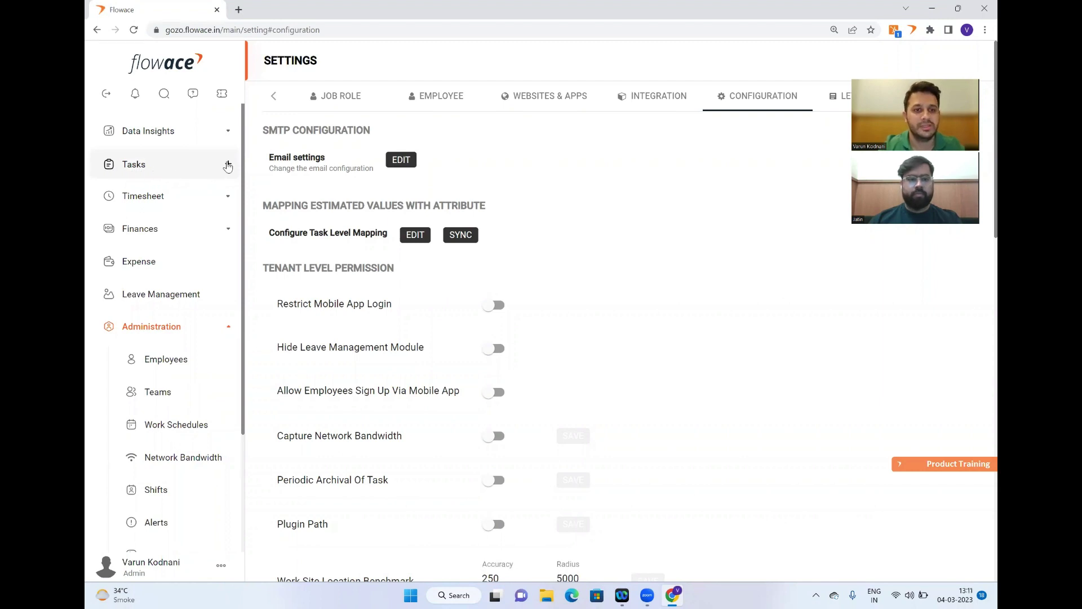
Open the administration Templates page and look through the existing categories and templates.
scroll(207, 387, down, 3)
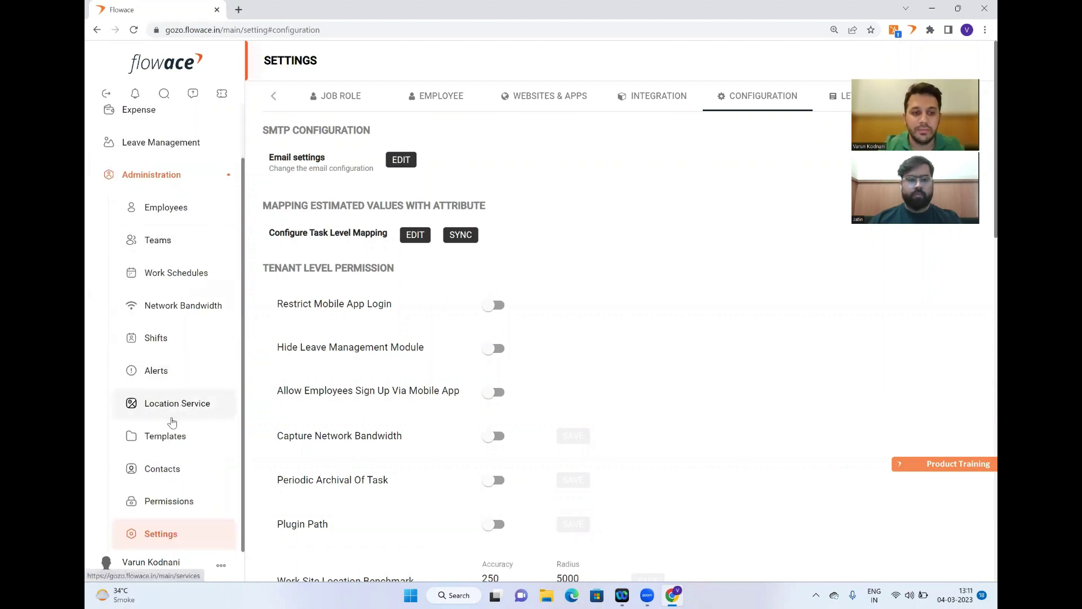
scroll(190, 242, up, 3)
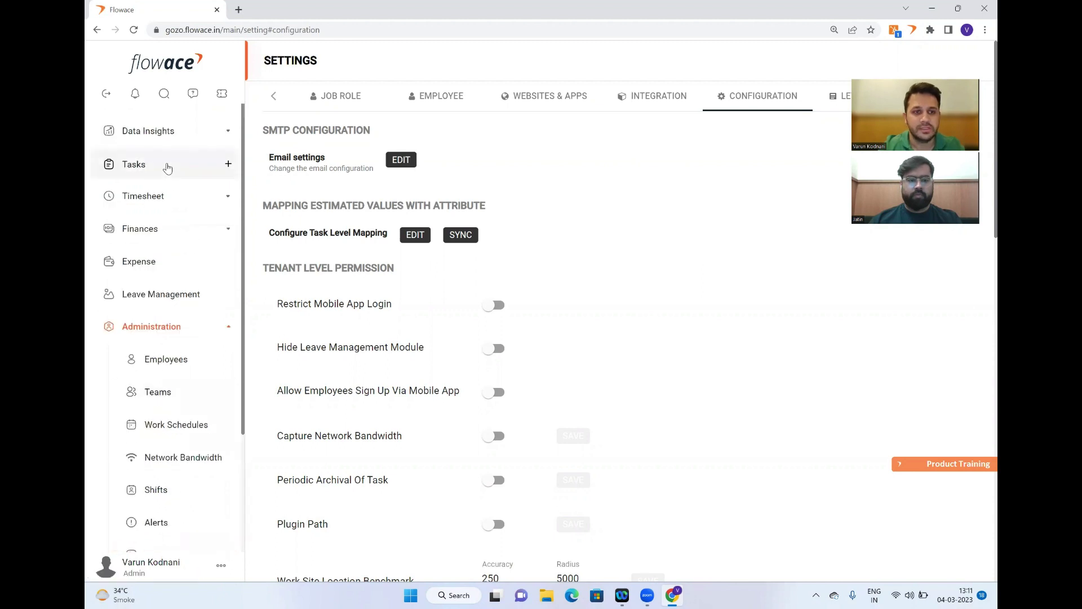
scroll(214, 329, down, 3)
click(176, 443)
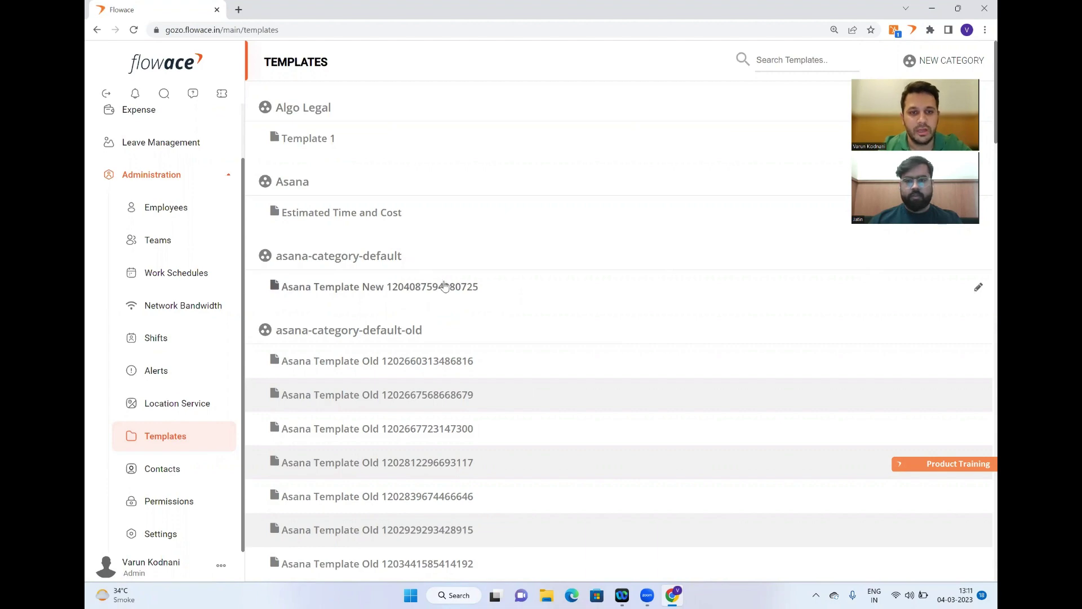
scroll(528, 338, down, 12)
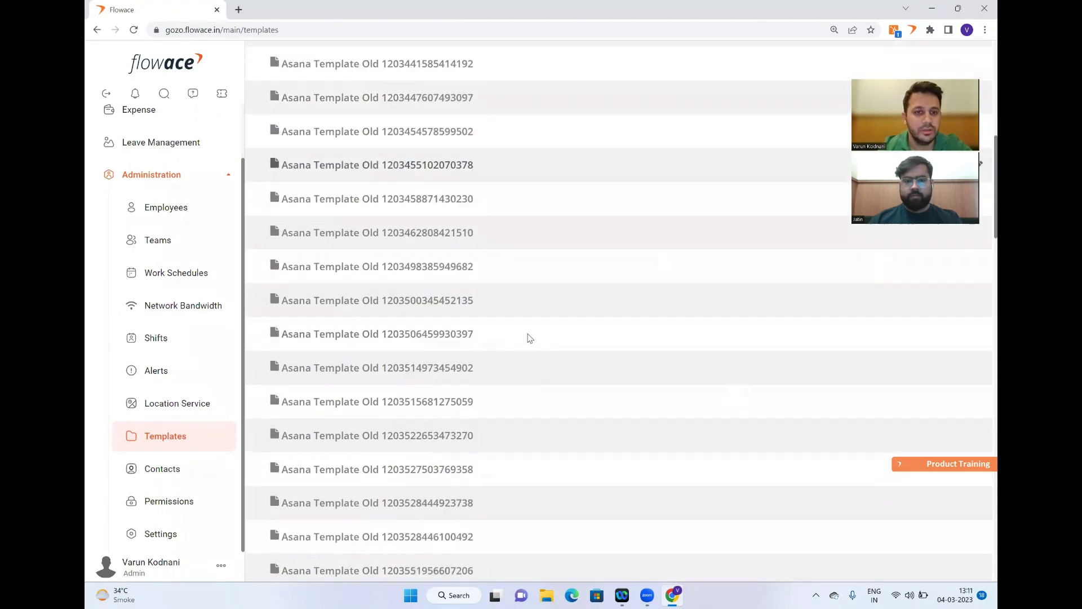
scroll(564, 316, up, 14)
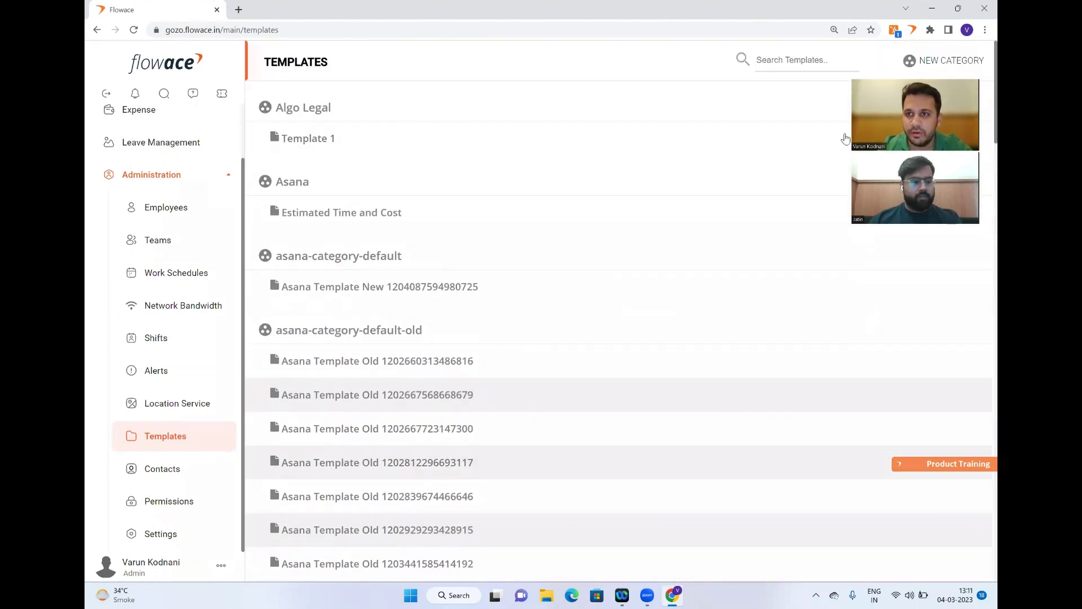
Create a new template category titled Software Development.
click(947, 61)
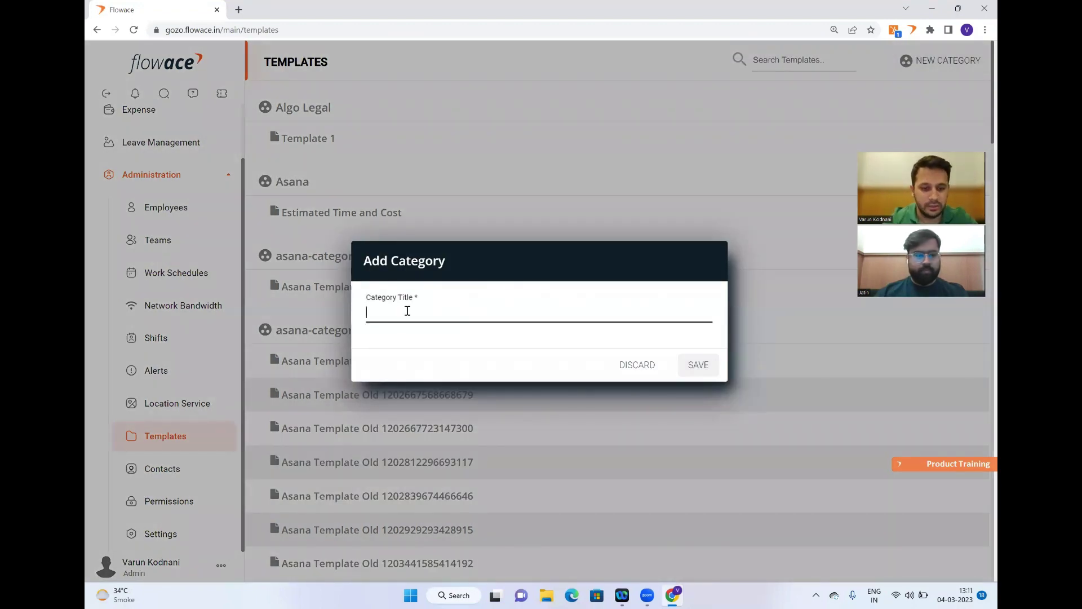
text(Softwa)
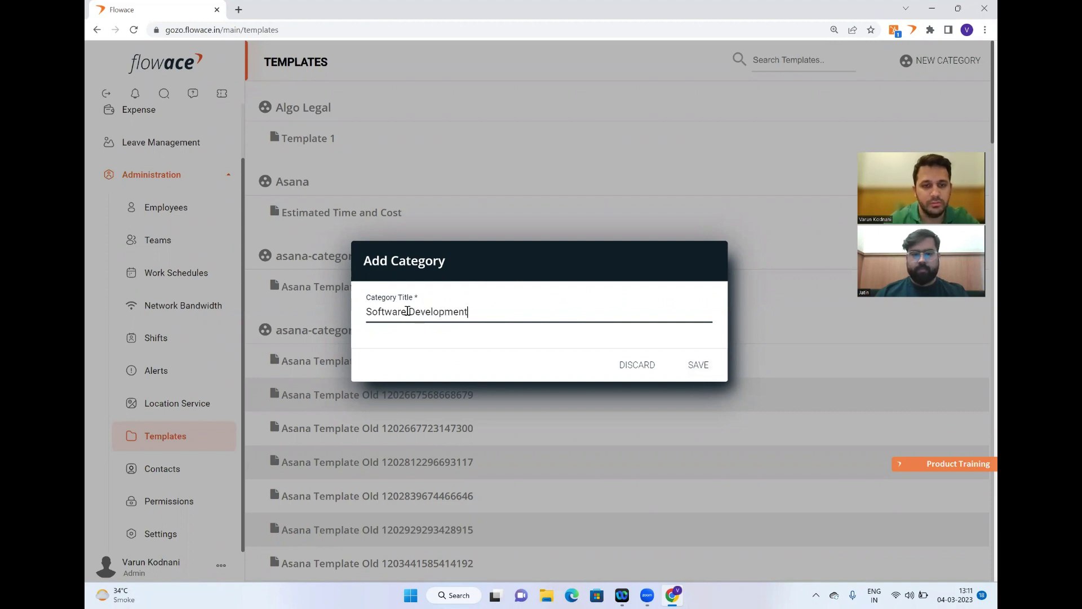
text(re Development)
click(698, 364)
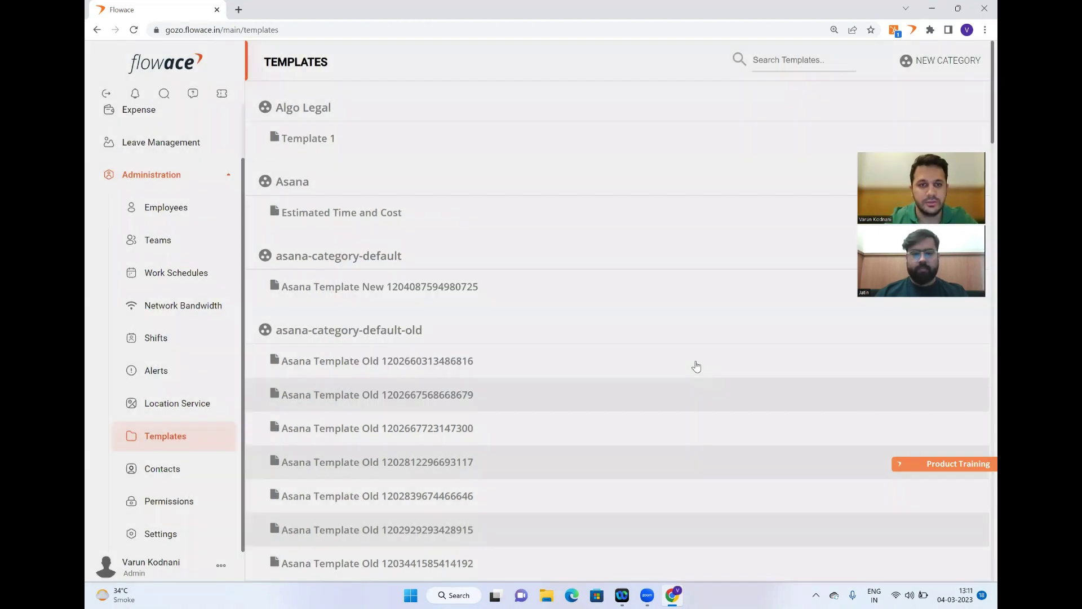
Look through the templates list, reloading the page, to locate the Software Development category.
scroll(652, 288, down, 10)
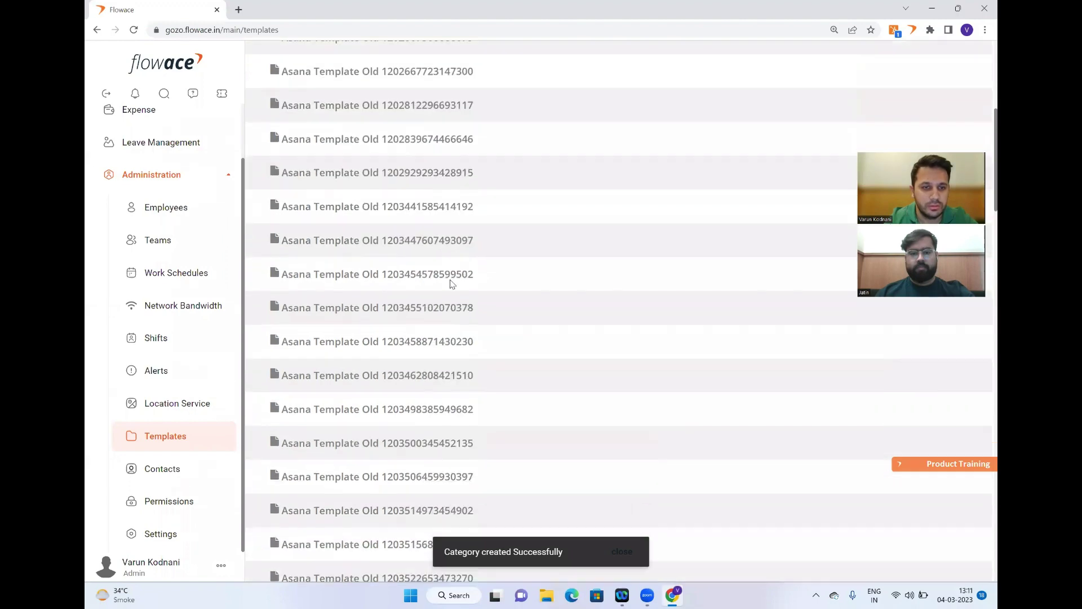
scroll(451, 284, down, 10)
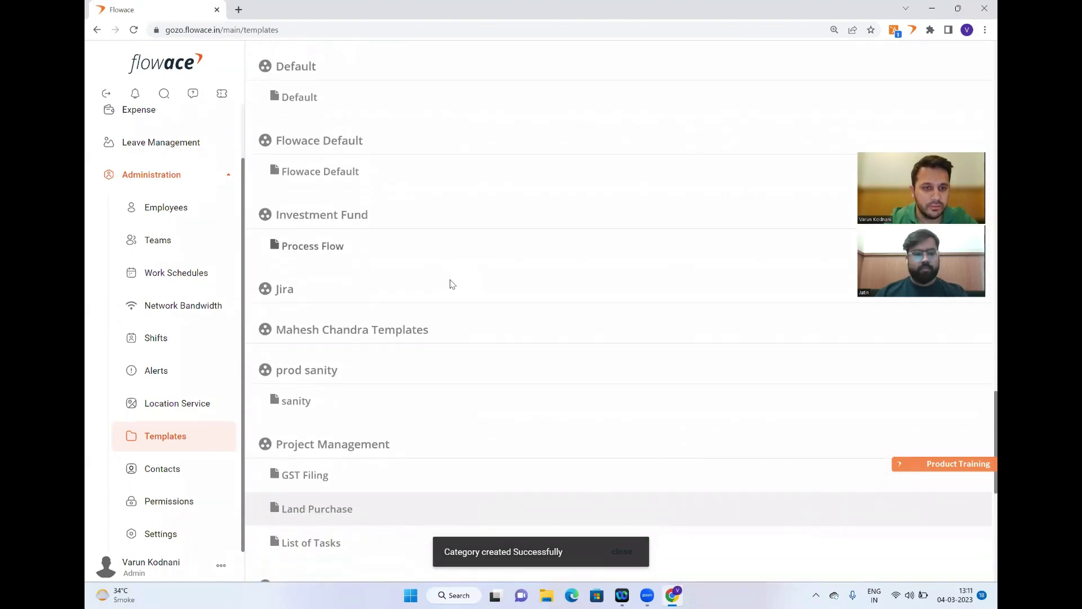
scroll(451, 284, down, 6)
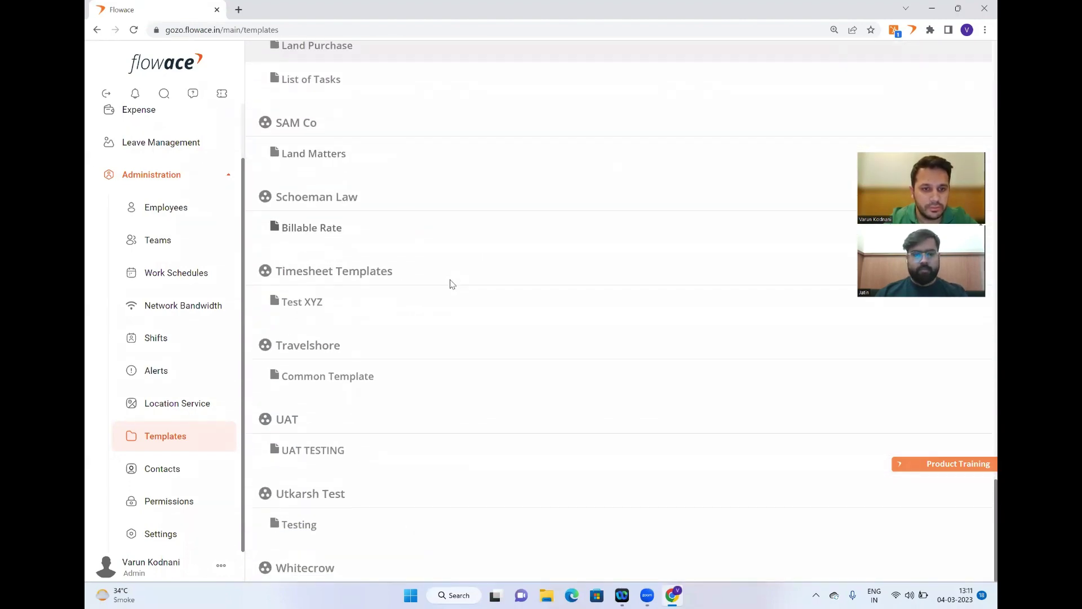
scroll(451, 284, up, 5)
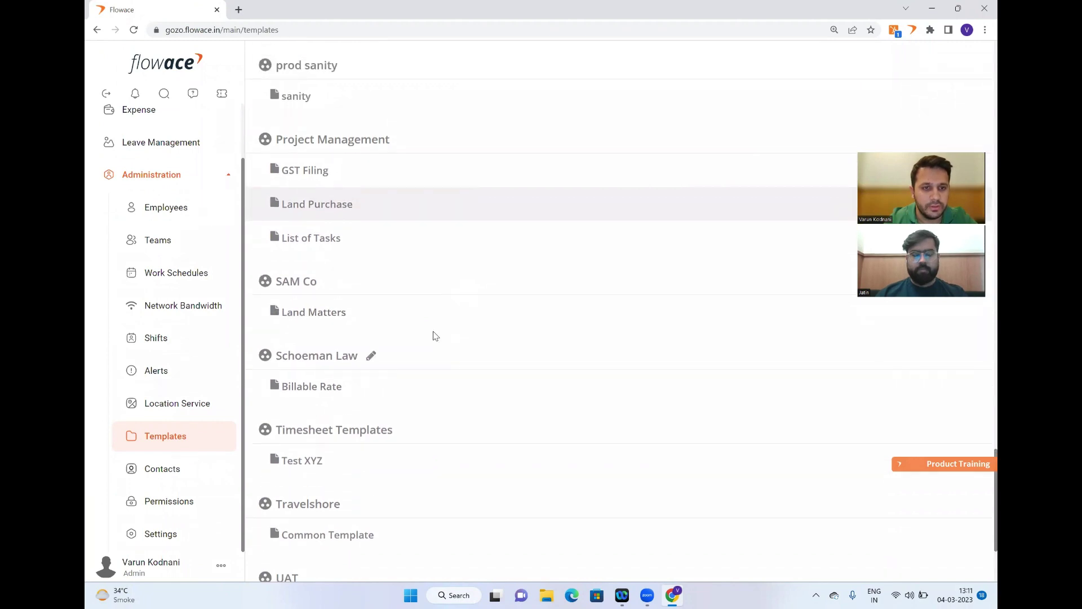
scroll(435, 335, up, 2)
scroll(435, 336, down, 7)
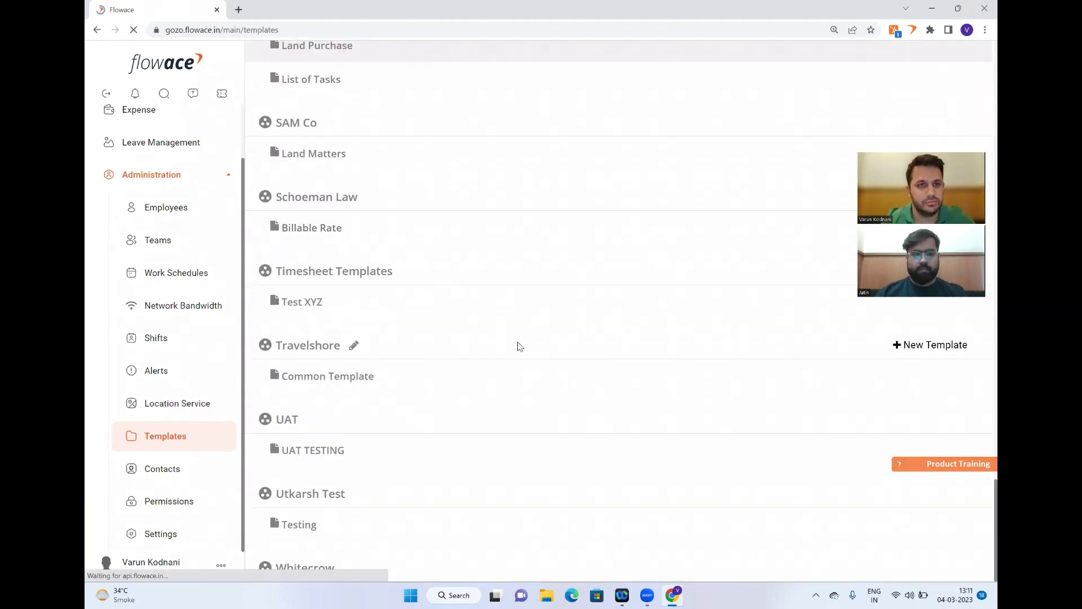
scroll(519, 285, down, 15)
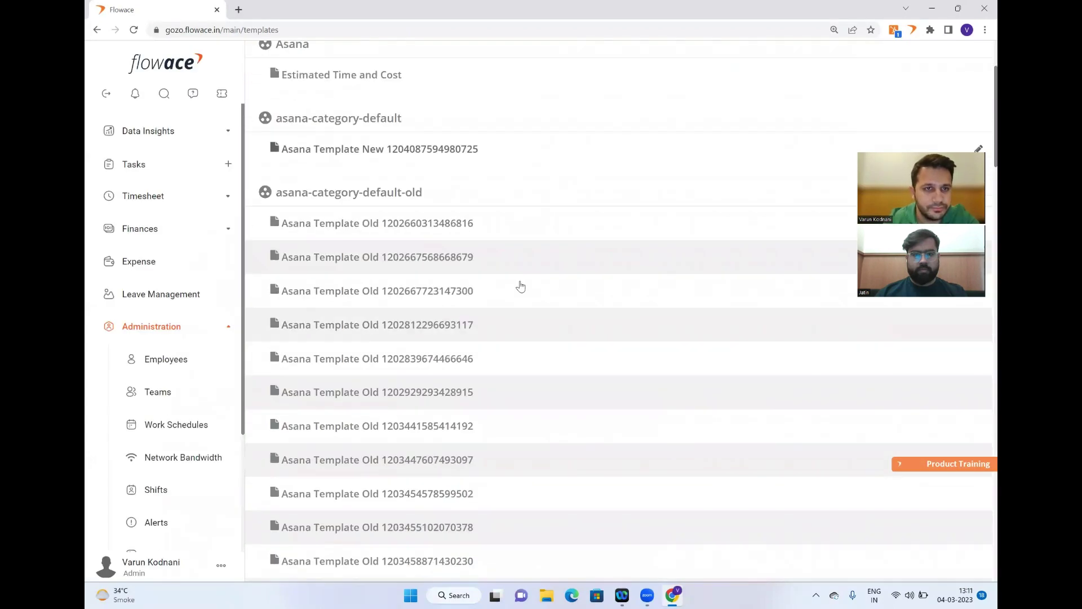
scroll(522, 286, down, 2)
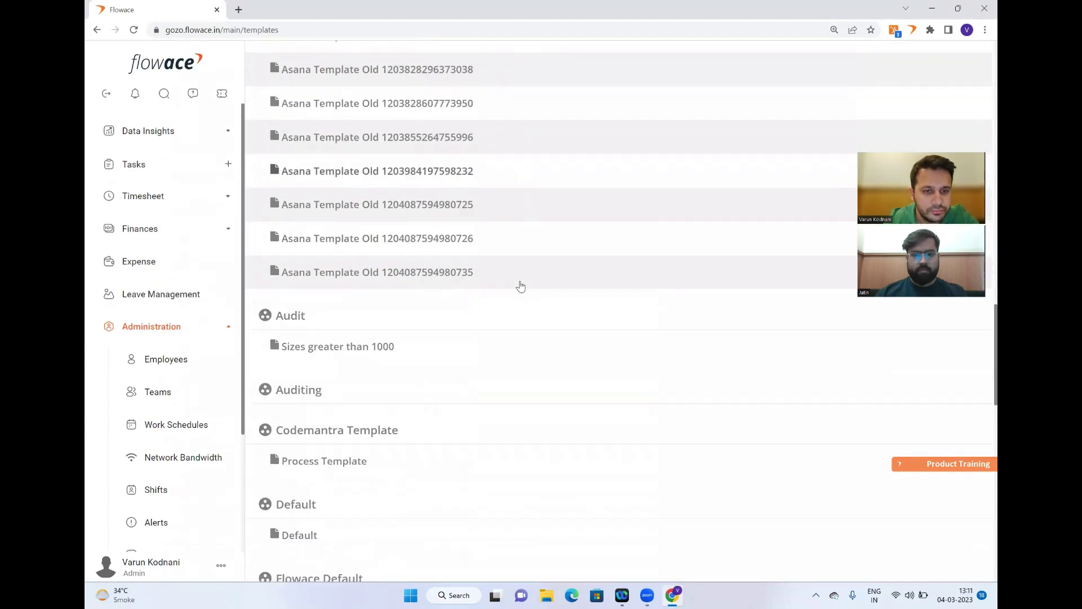
scroll(514, 364, down, 8)
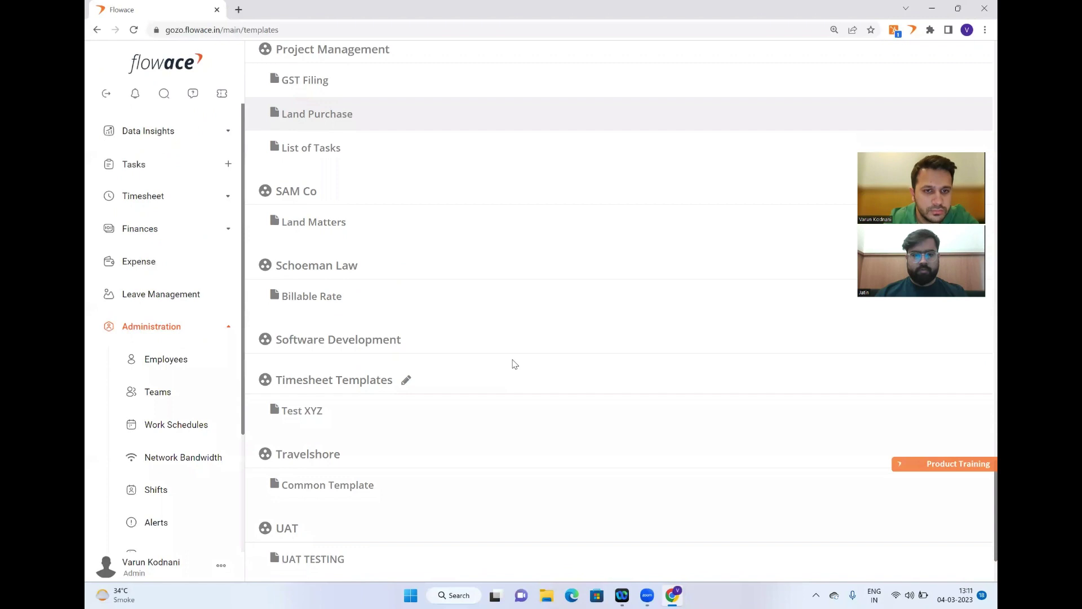
Start a new task template in the Software Development category and name it CRM Based Projects.
mouse_move(695, 348)
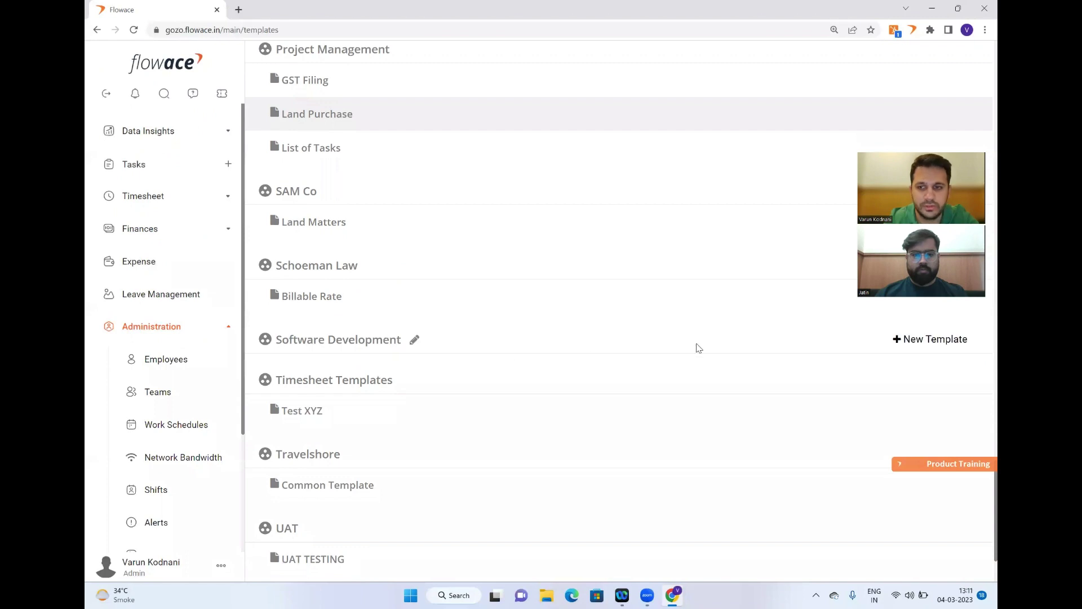
click(931, 341)
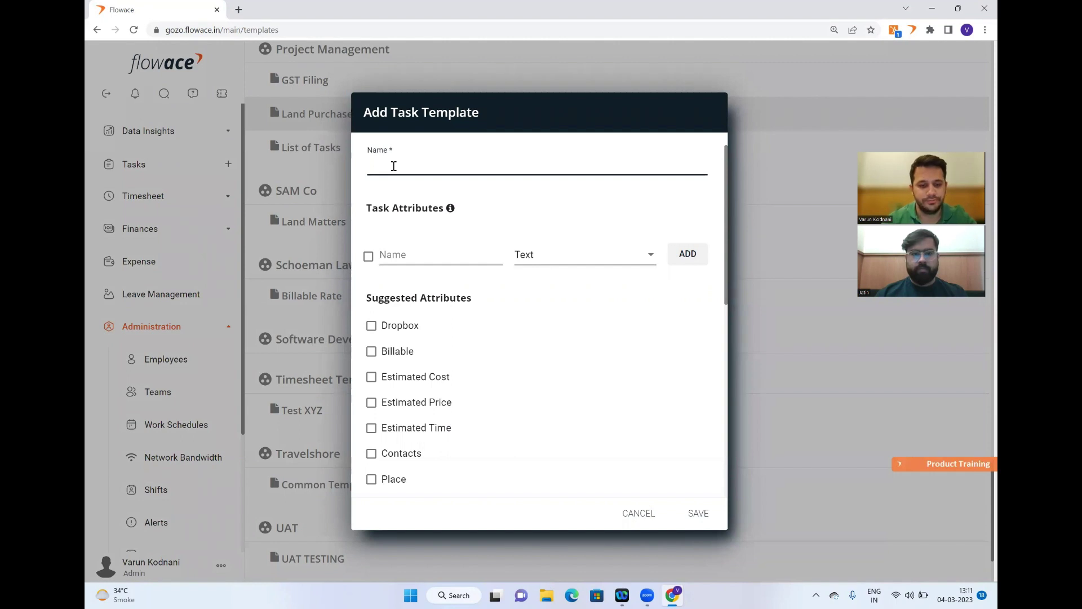
text(CRM Based Projects)
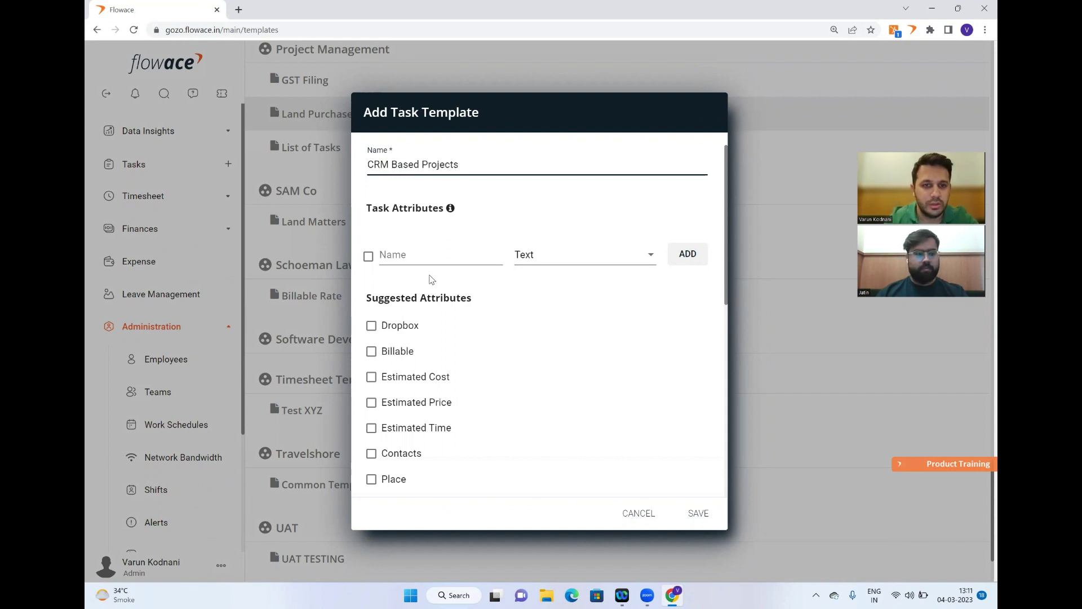
Add a required task attribute named Database Spec of type Text to the template.
click(412, 253)
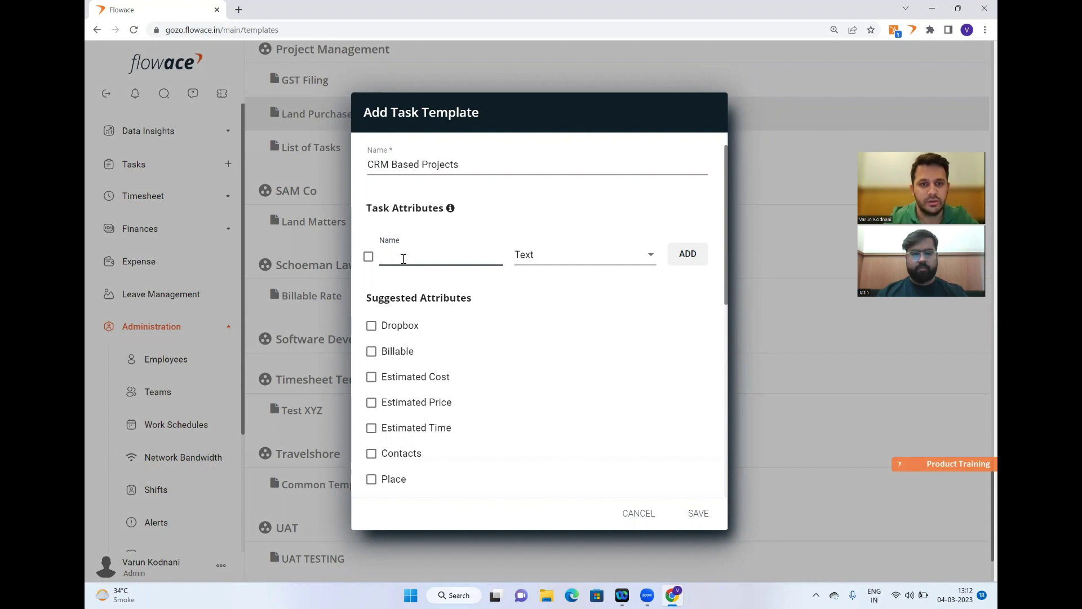
scroll(441, 331, down, 1)
scroll(445, 265, up, 1)
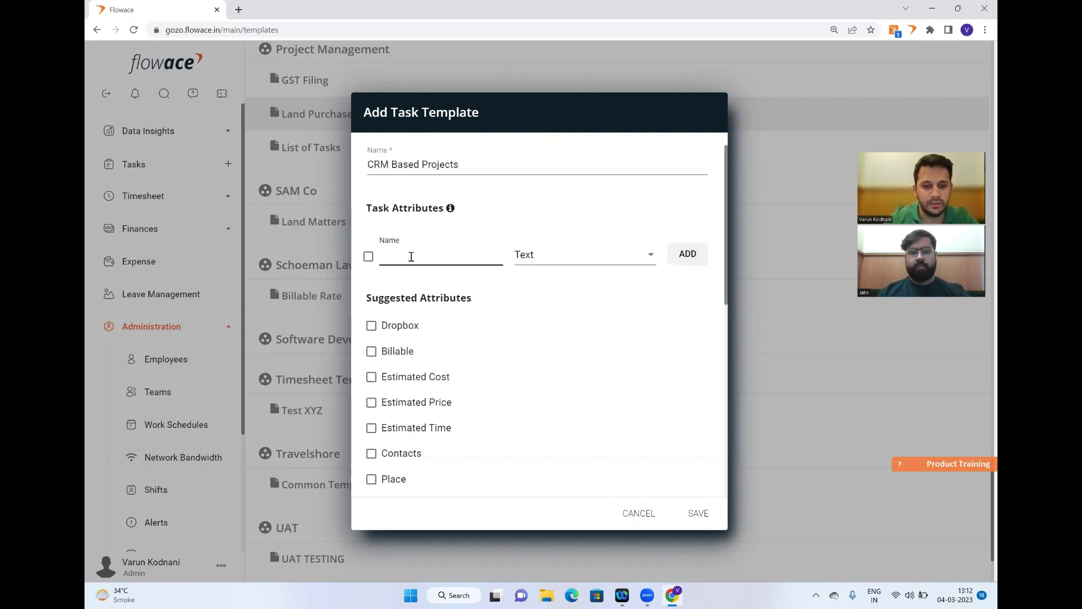
text(Data)
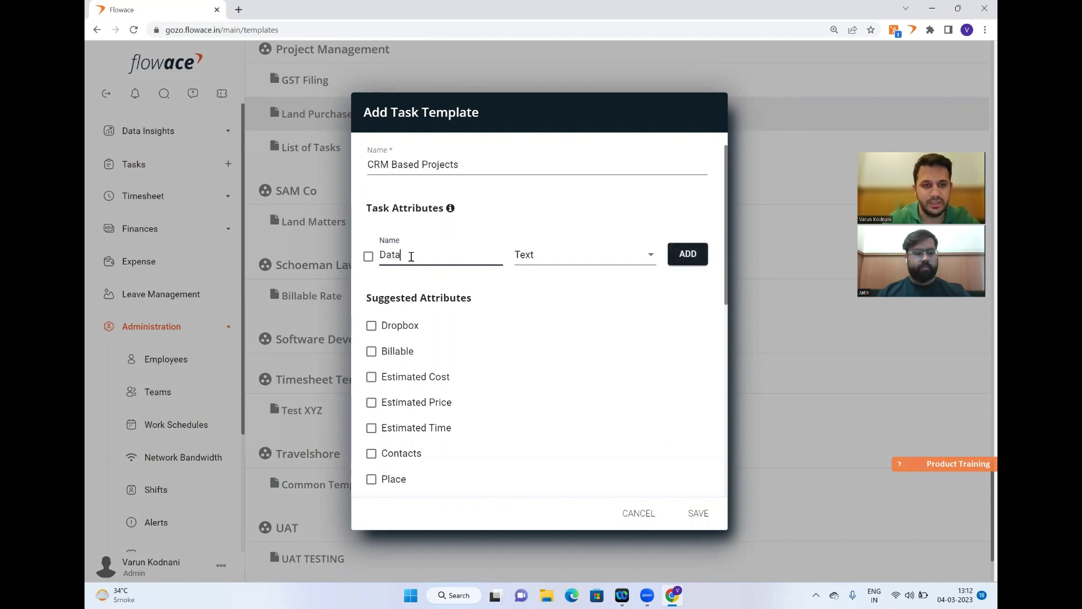
text(base Spec)
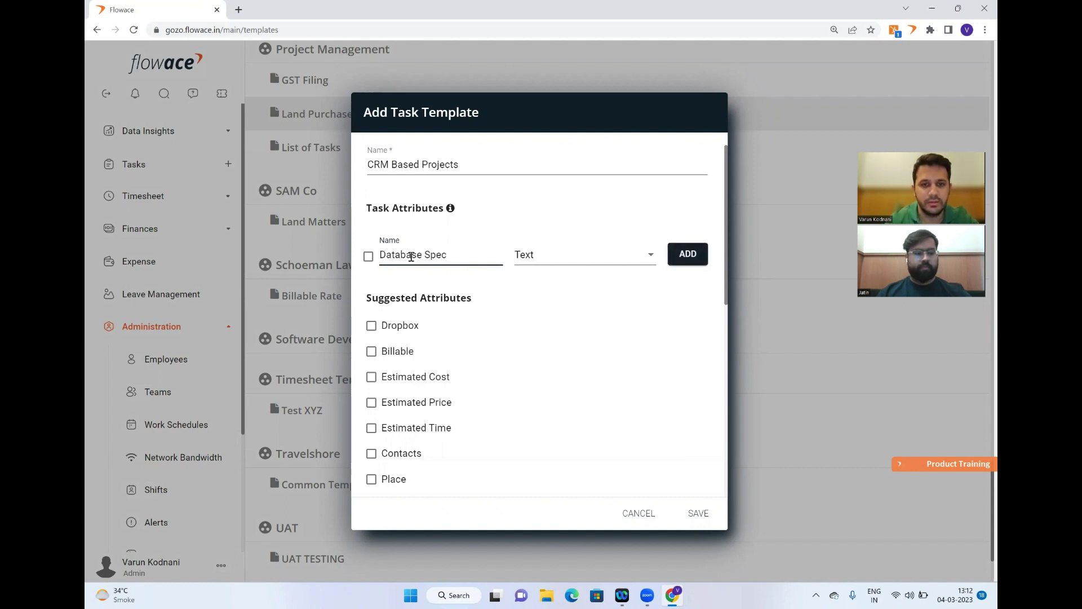
click(535, 262)
click(536, 253)
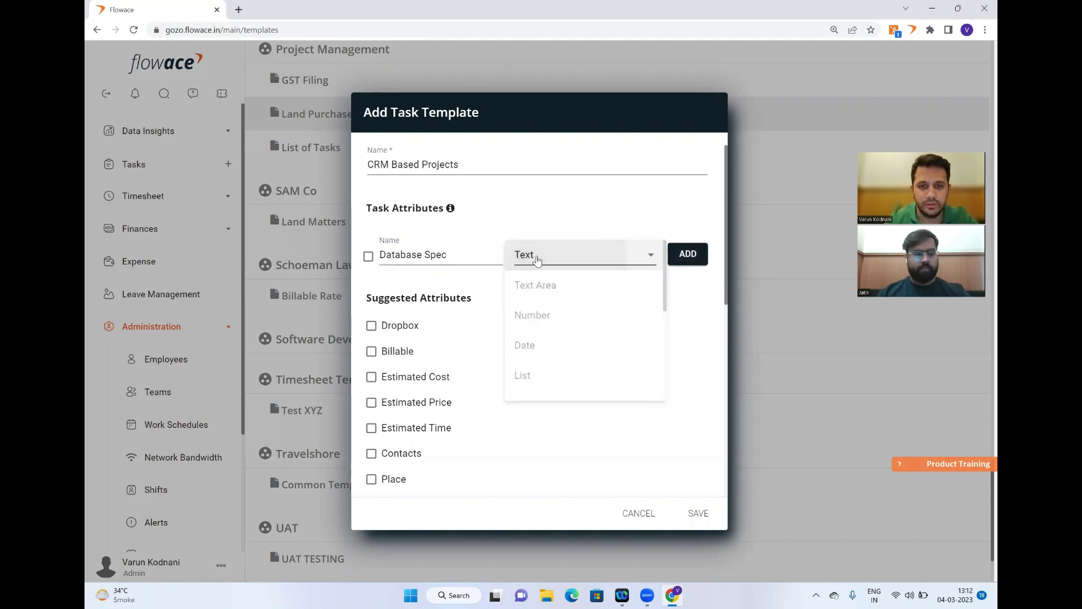
click(369, 257)
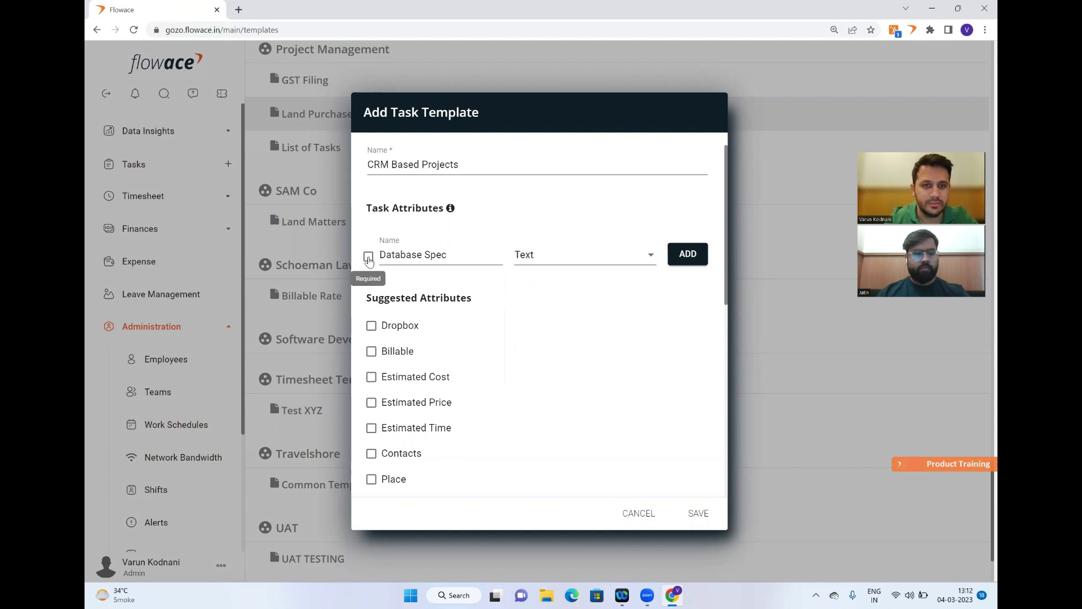
click(687, 254)
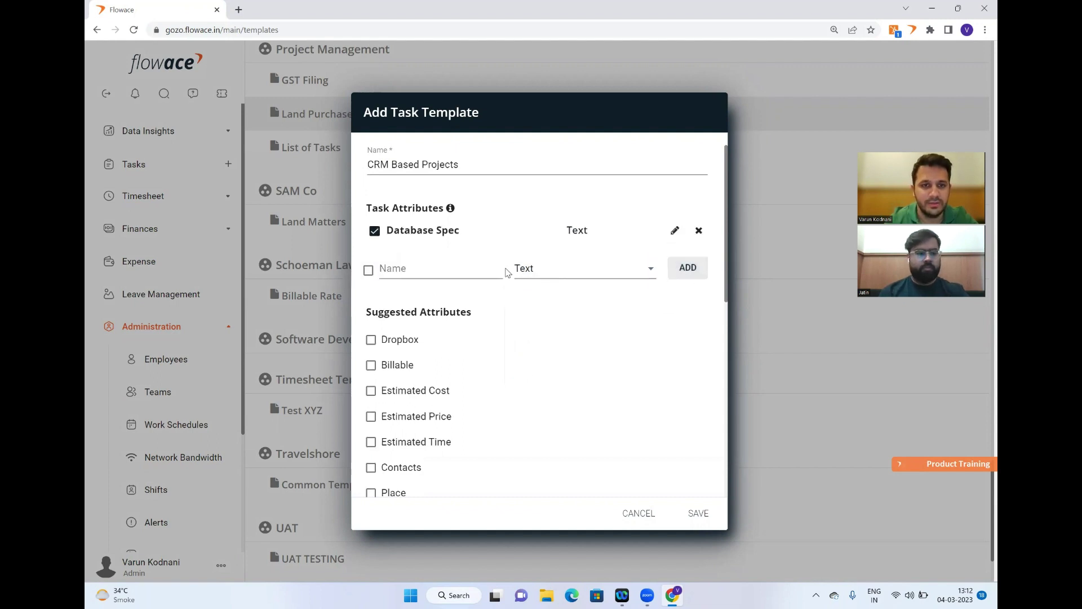
Add a second required Text task attribute named Server Spec.
click(423, 269)
text(Server Spec)
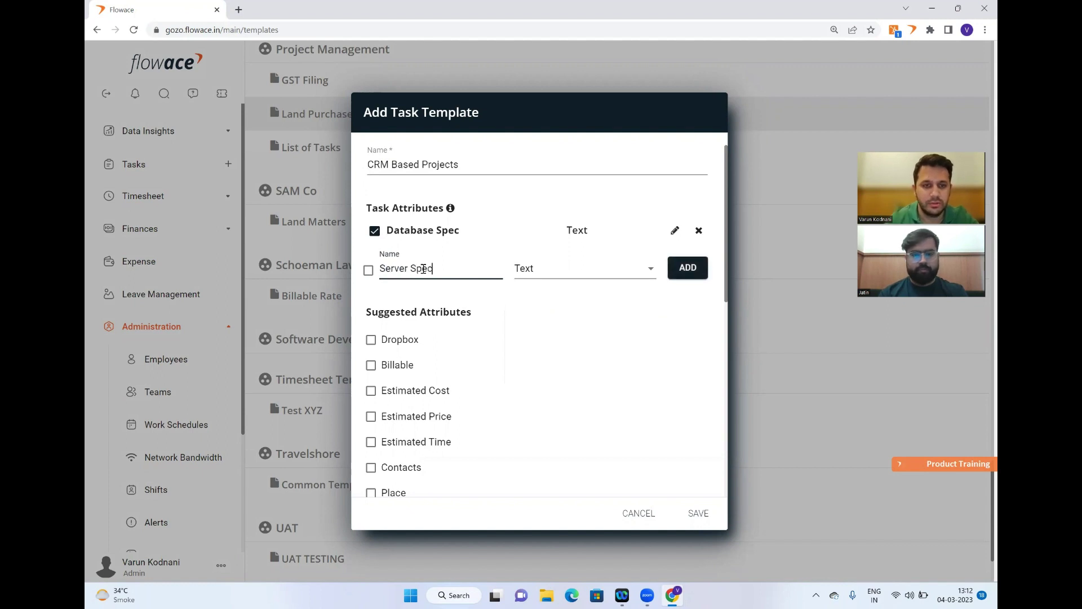
click(541, 270)
click(533, 268)
click(368, 270)
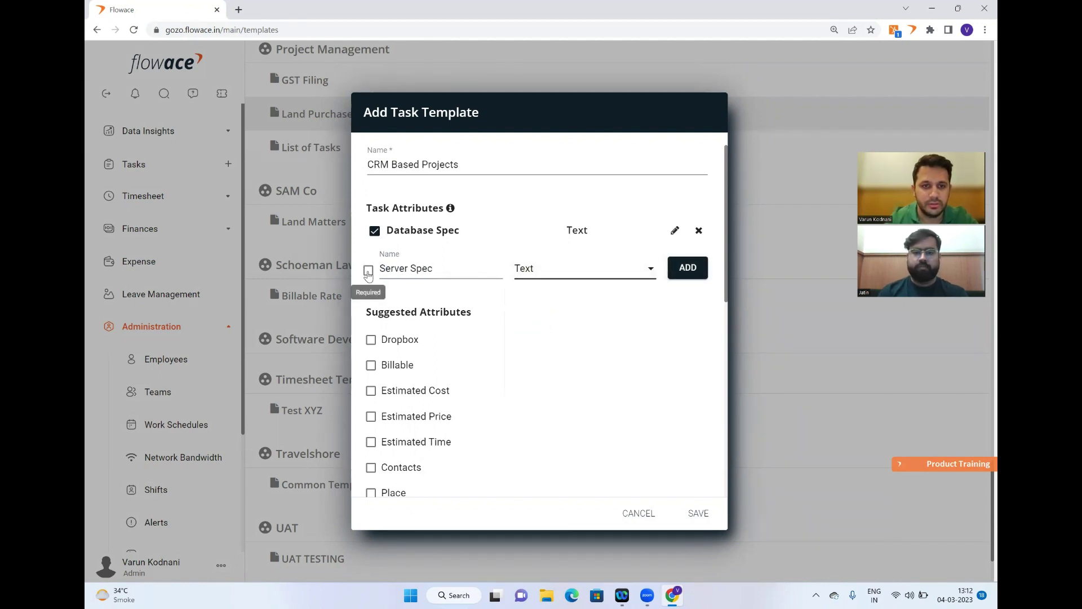
click(688, 268)
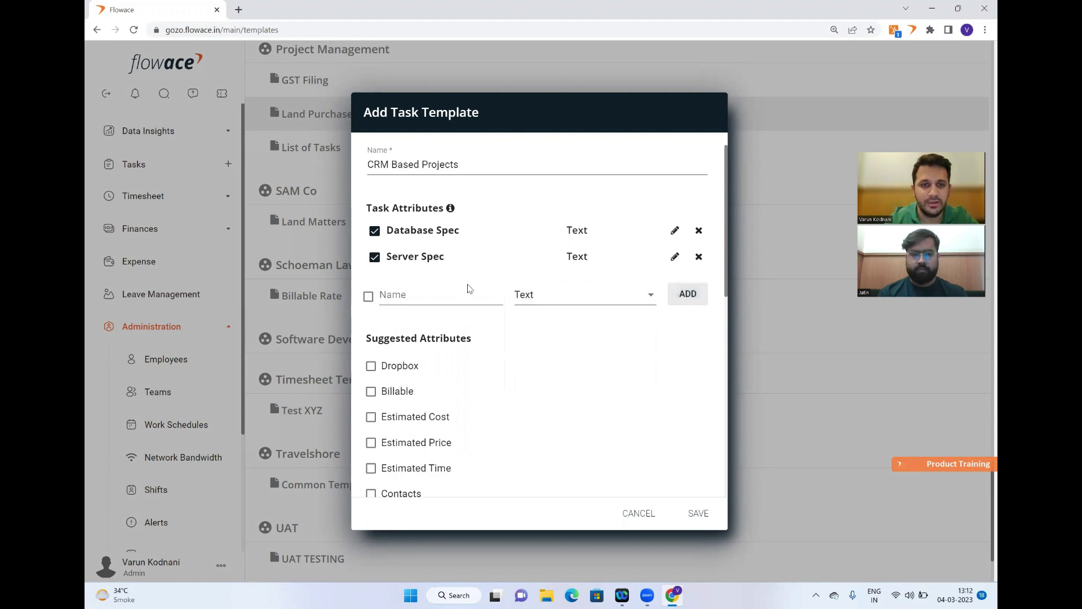
Add an optional task attribute named Delivery Timeline with the type Number.
click(418, 297)
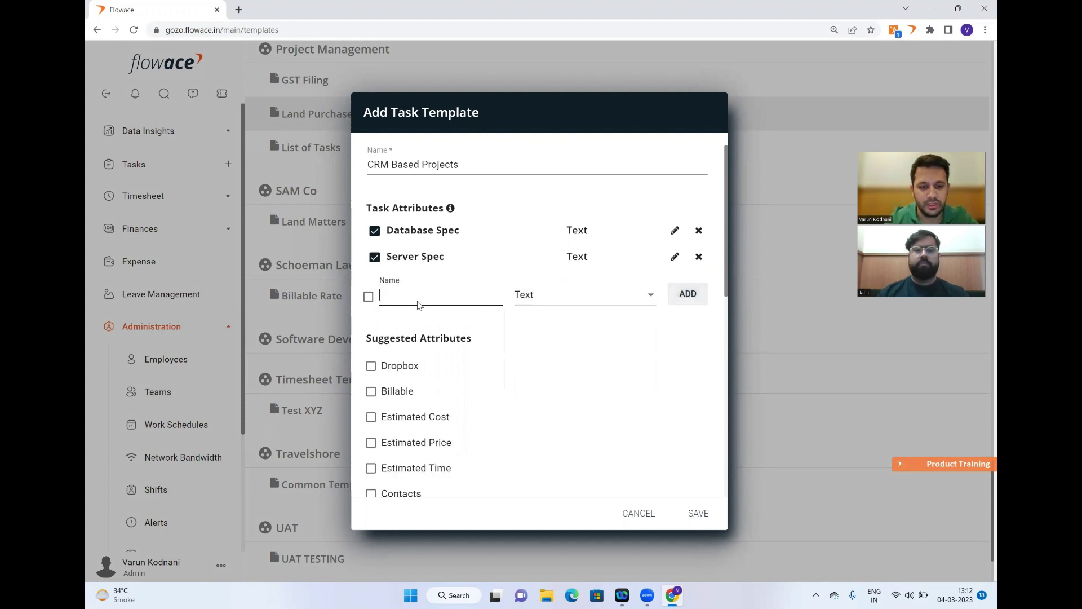
text(Delivery Timeline)
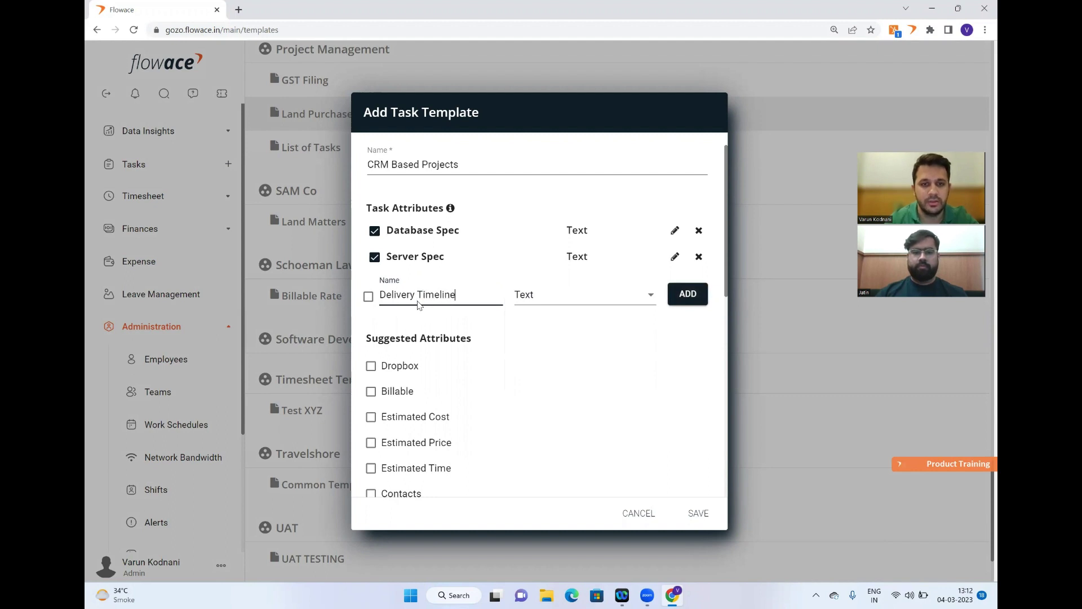
click(566, 298)
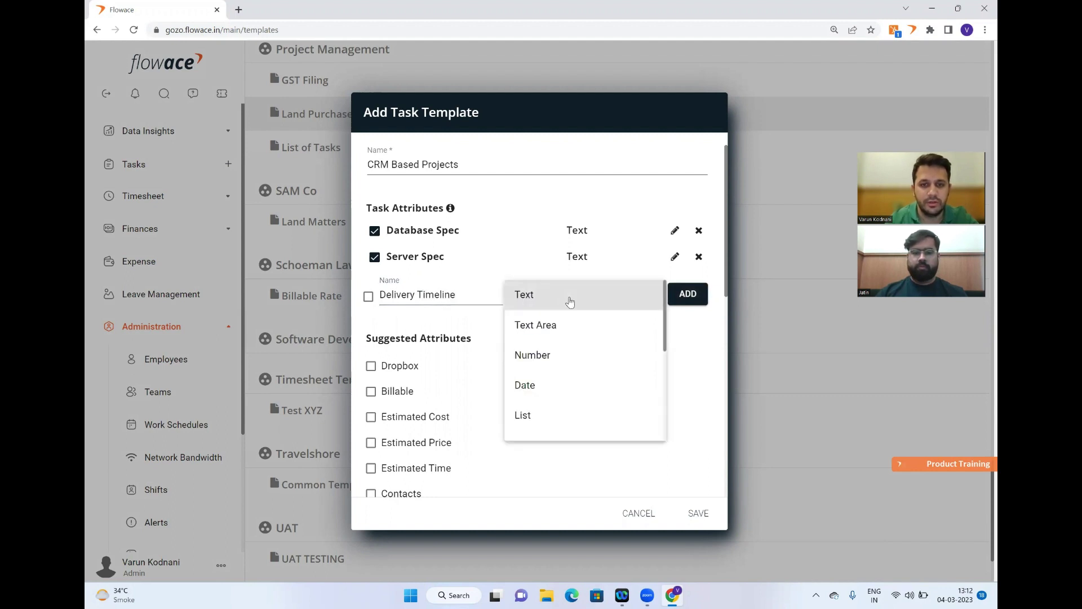
click(540, 360)
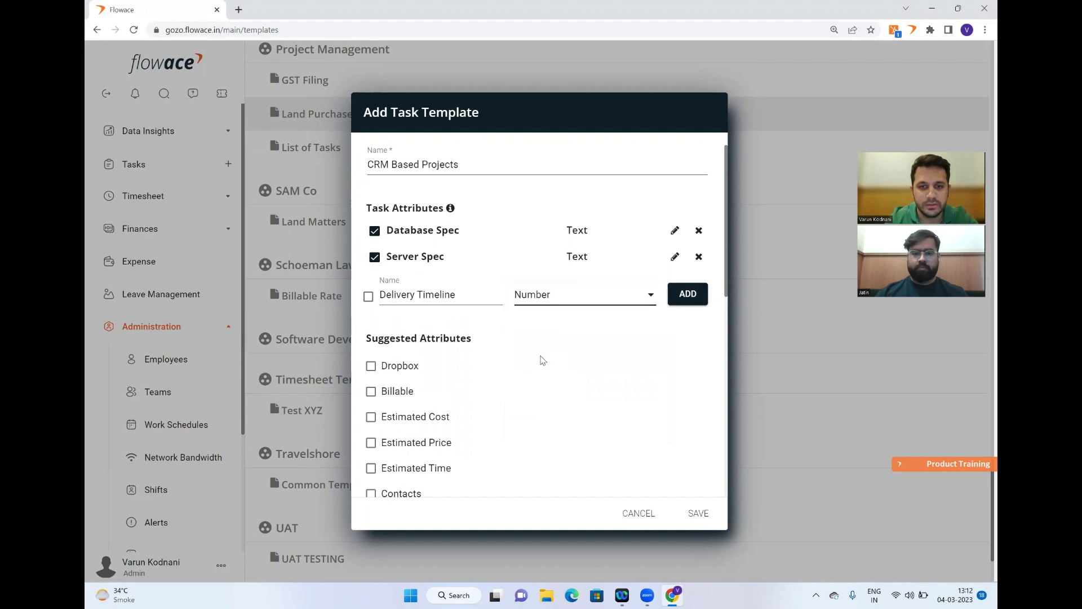
click(686, 295)
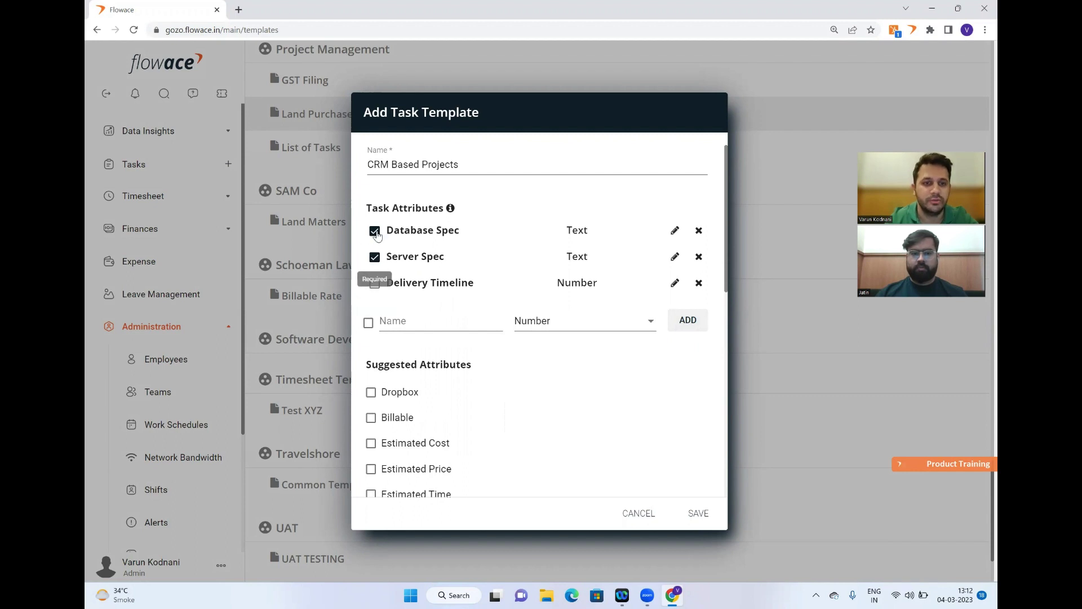
Add a sub task named Requirement Collection to the CRM Based Projects template.
scroll(503, 341, down, 2)
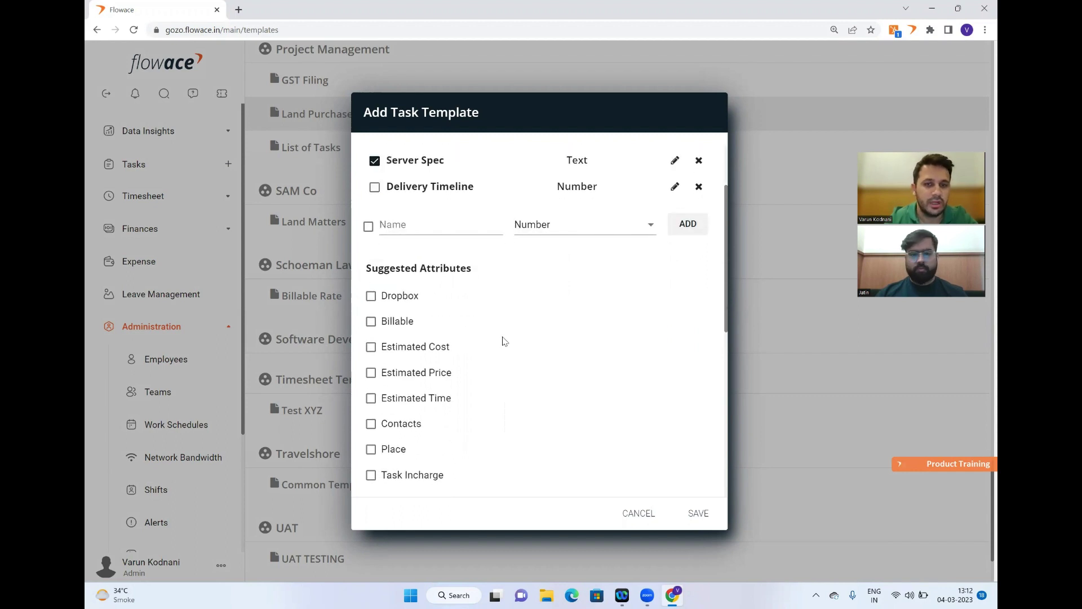
scroll(504, 341, up, 2)
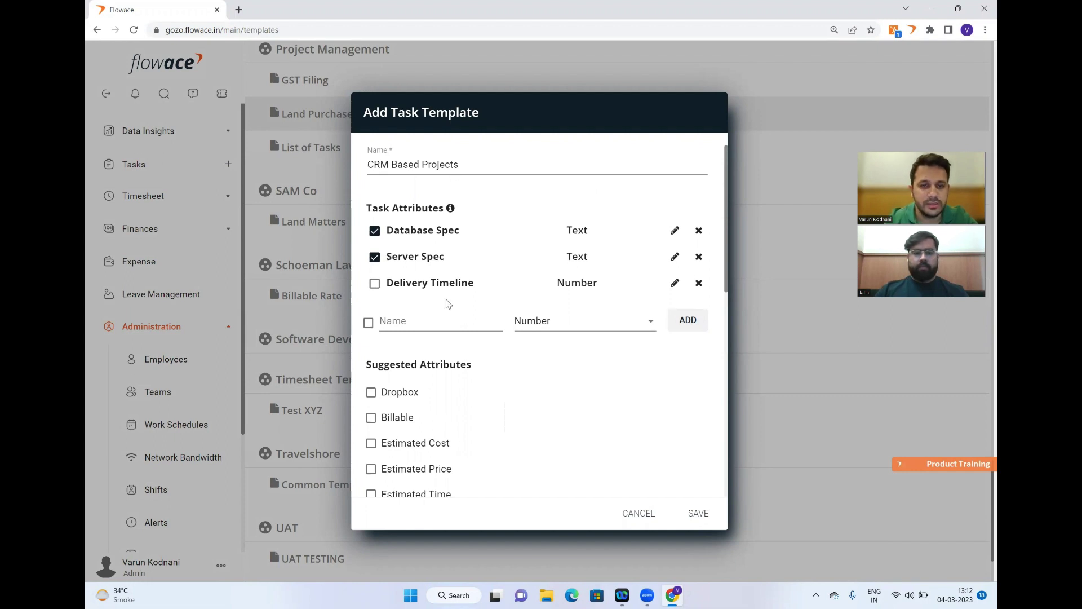
scroll(448, 304, down, 8)
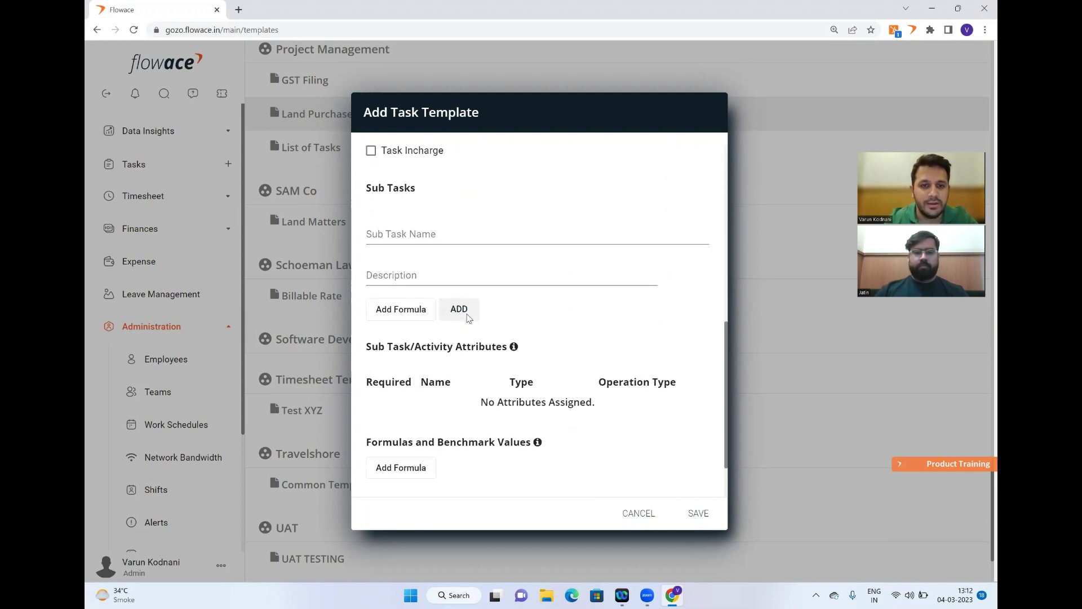
scroll(502, 288, down, 1)
scroll(493, 268, up, 2)
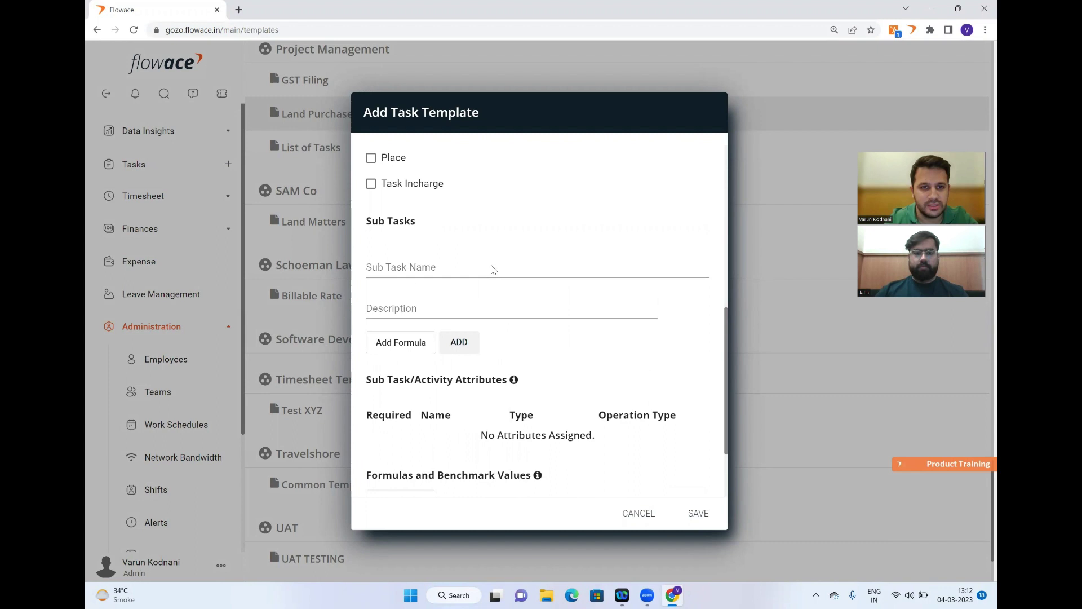
click(400, 266)
text(Requiremen)
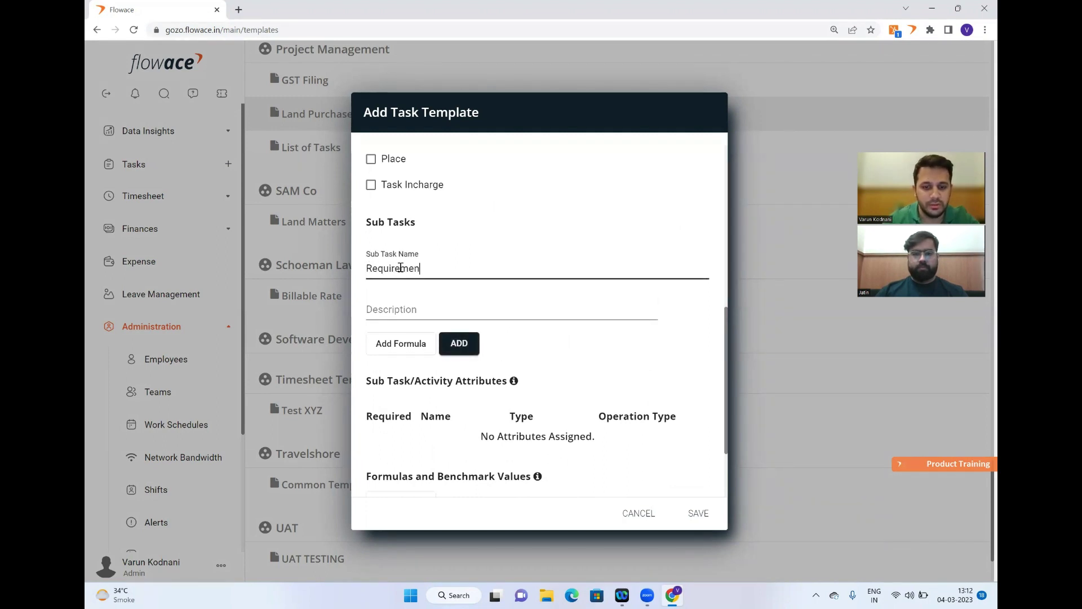
text(t Collection)
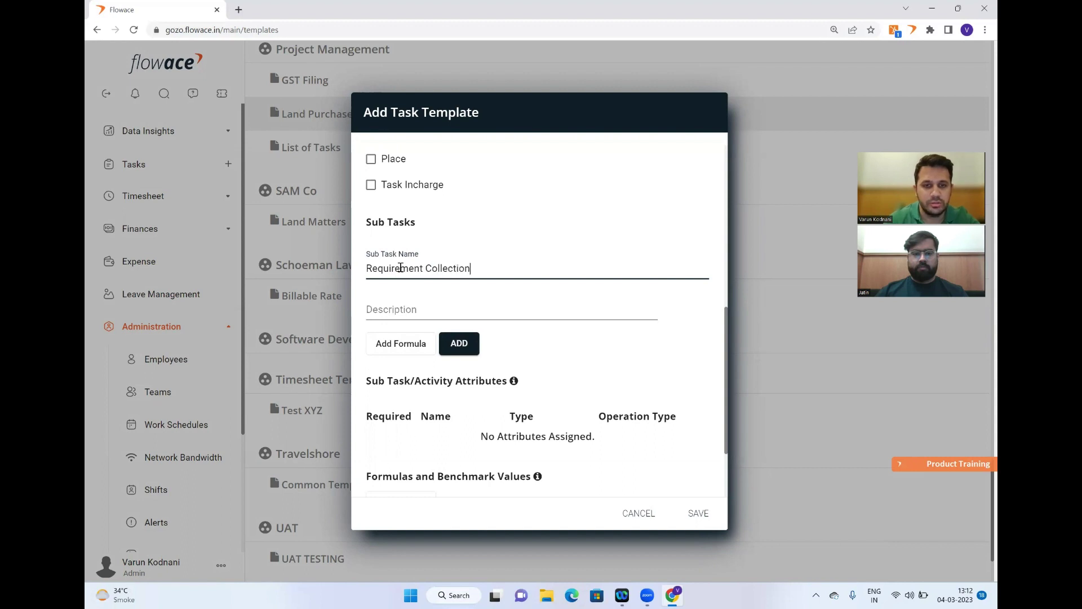
click(461, 344)
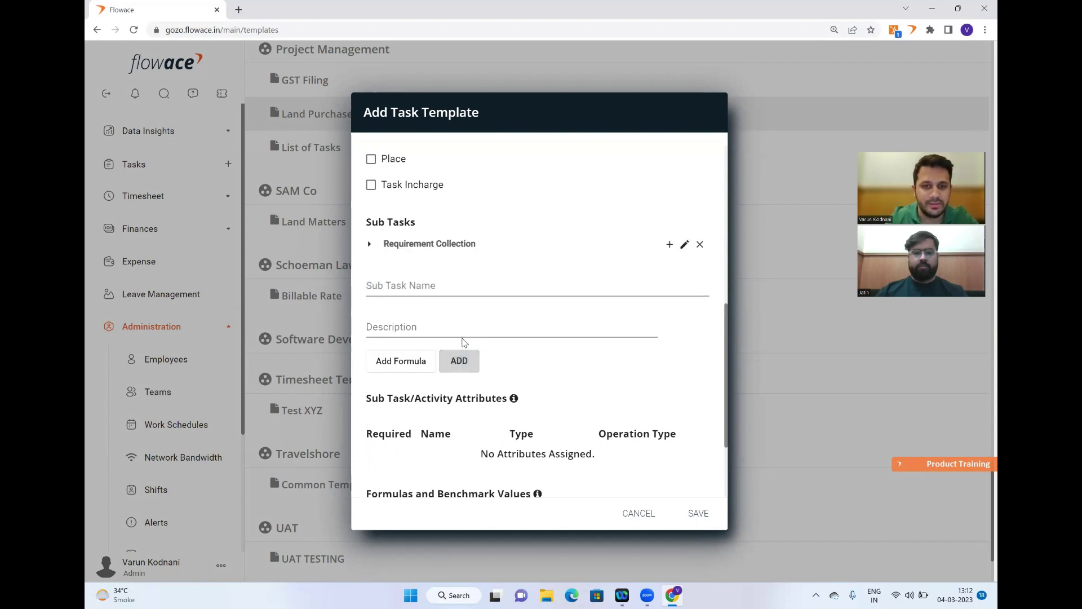
Add two more sub tasks named Project Planning and Front End Development.
click(434, 285)
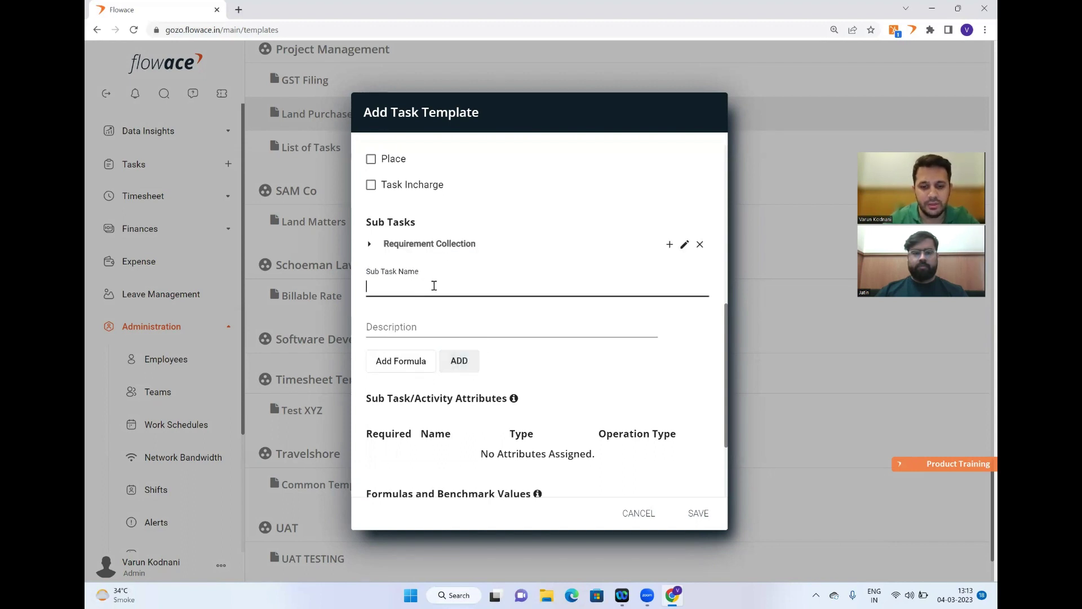
text(Project Planning)
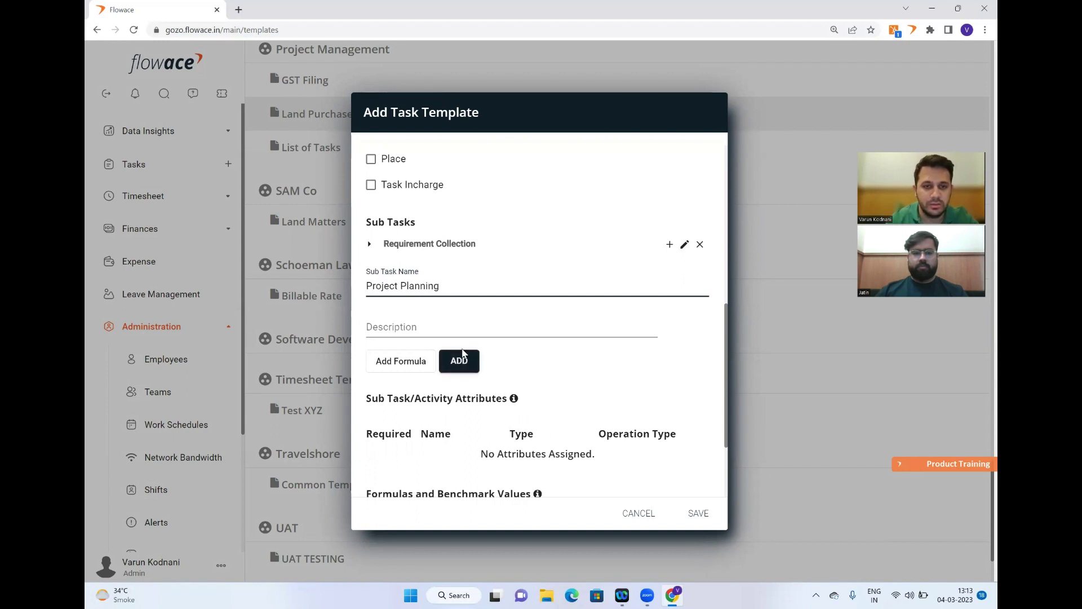
click(461, 360)
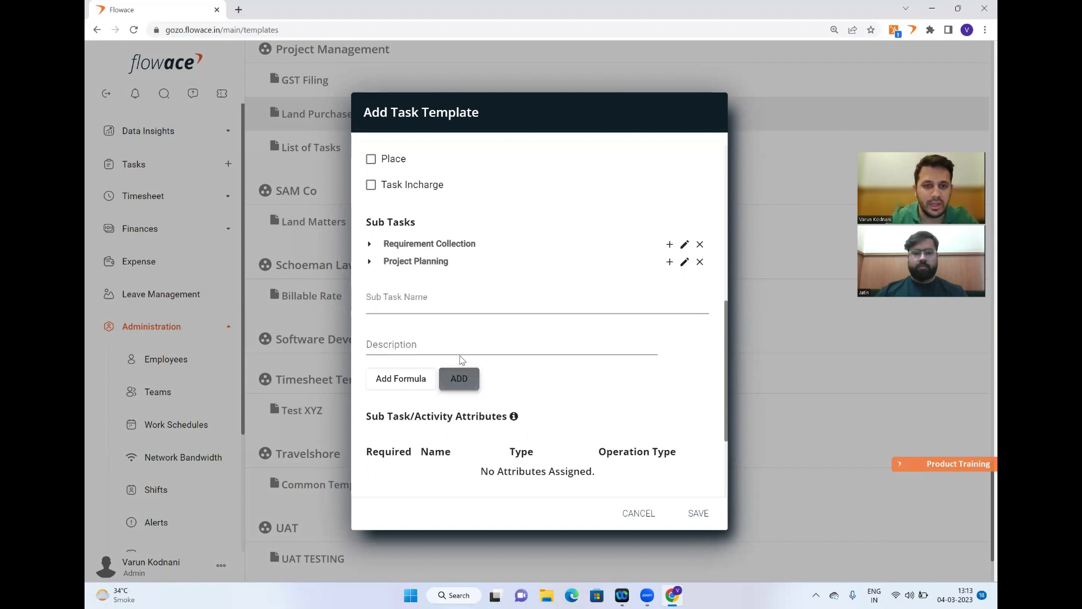
click(423, 304)
text(Front End Development)
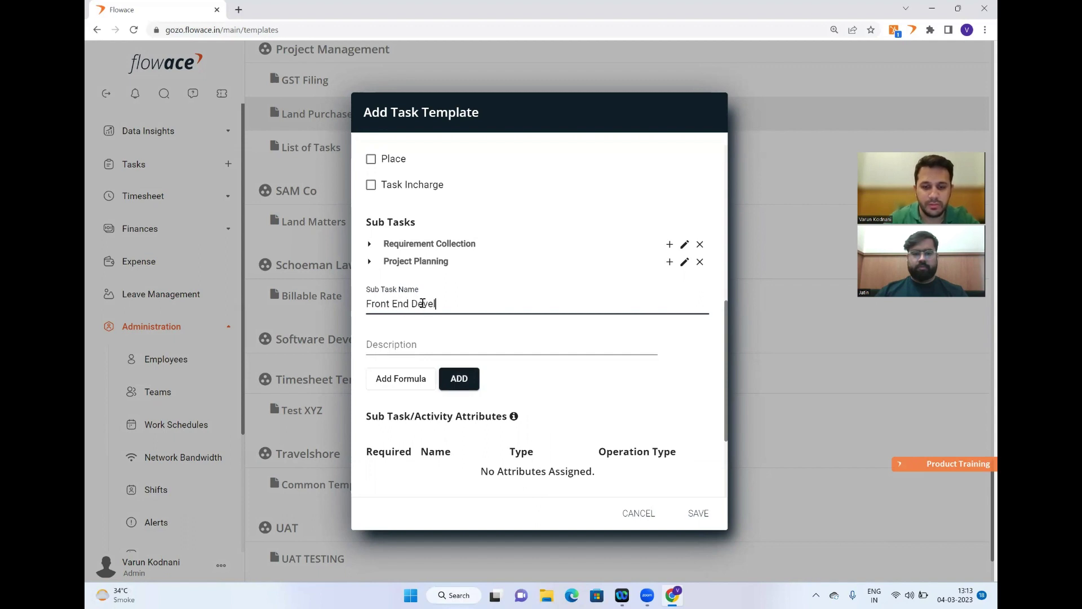
click(459, 378)
Add the sub tasks Back End Development and Code Review & QA to the template.
click(406, 319)
text(Back)
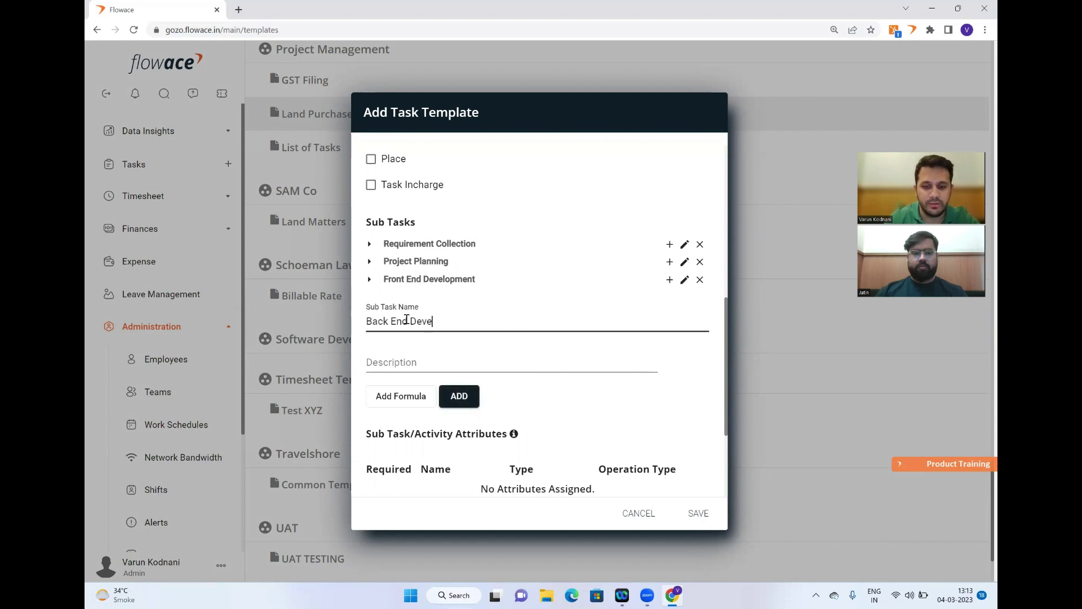
click(458, 394)
click(401, 336)
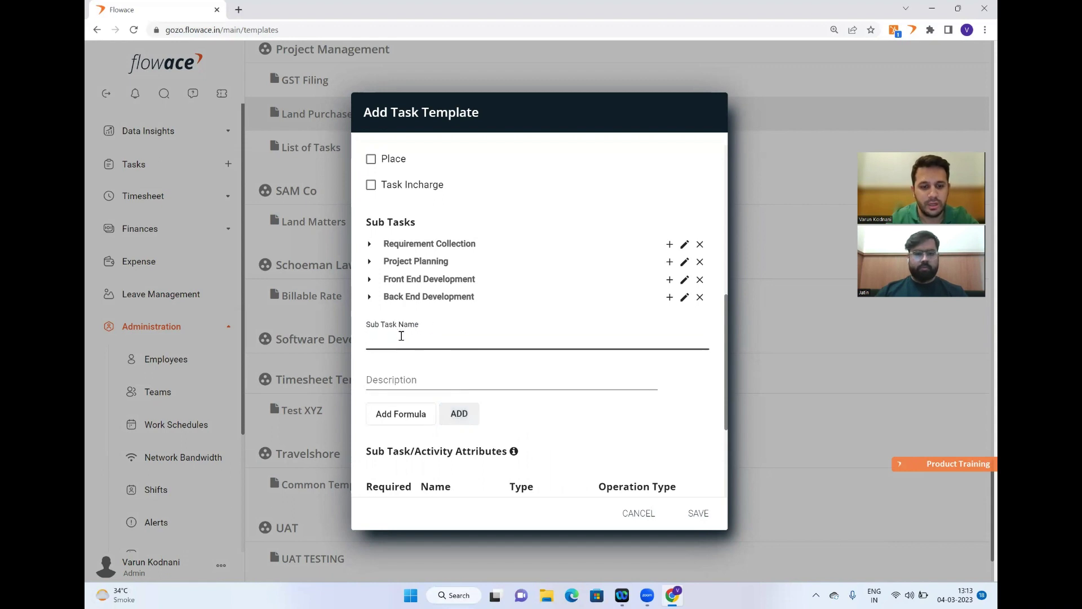
text(Code Review & QA)
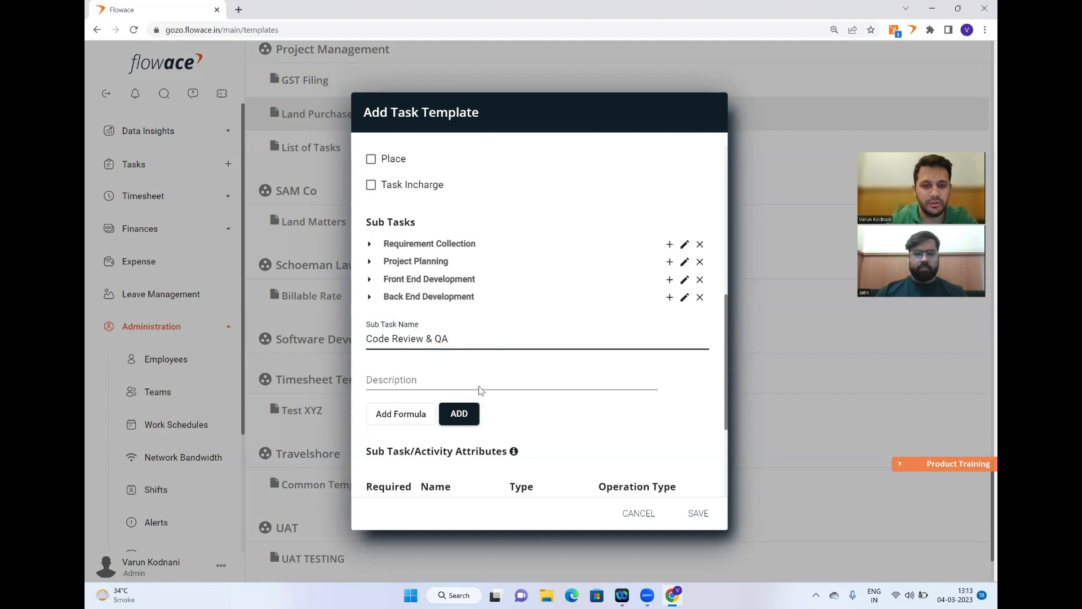
click(459, 413)
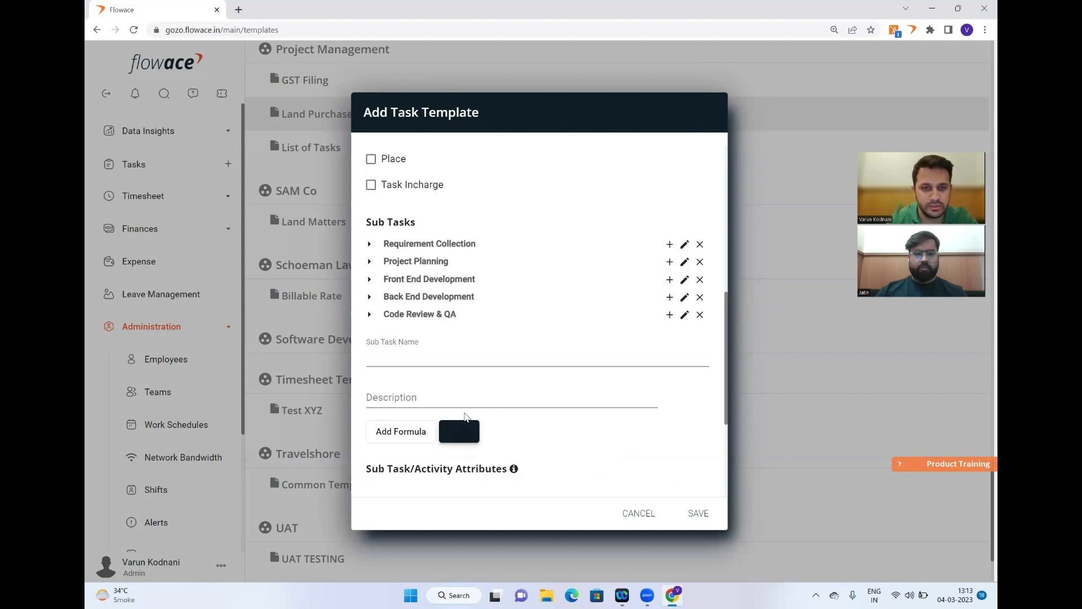
Add a final sub task named Go Live and save the CRM Based Projects template.
click(423, 353)
text(Go Live)
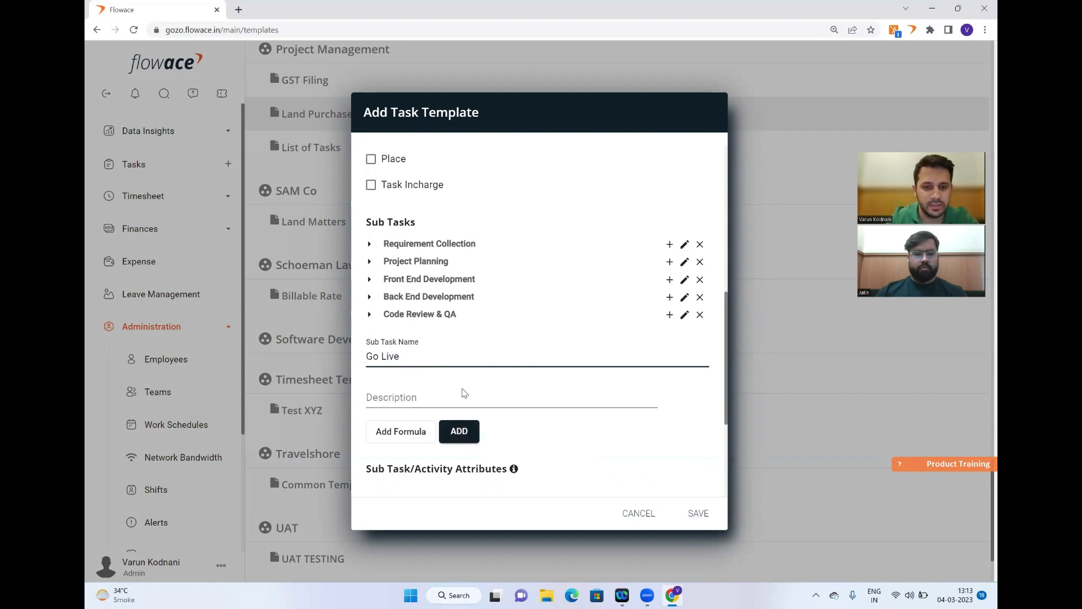
click(459, 432)
scroll(523, 396, down, 3)
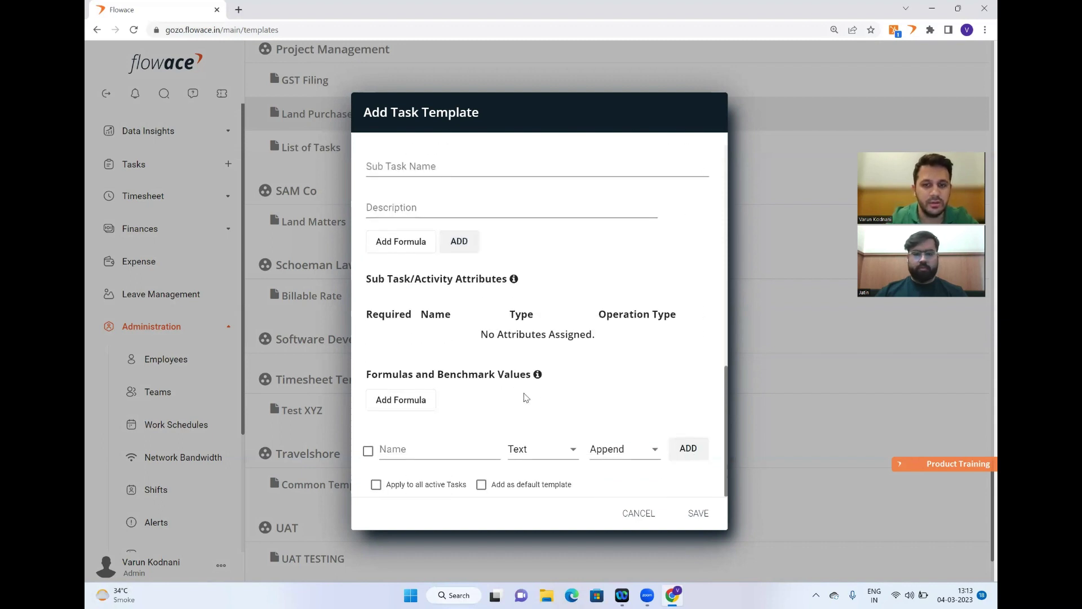
click(699, 512)
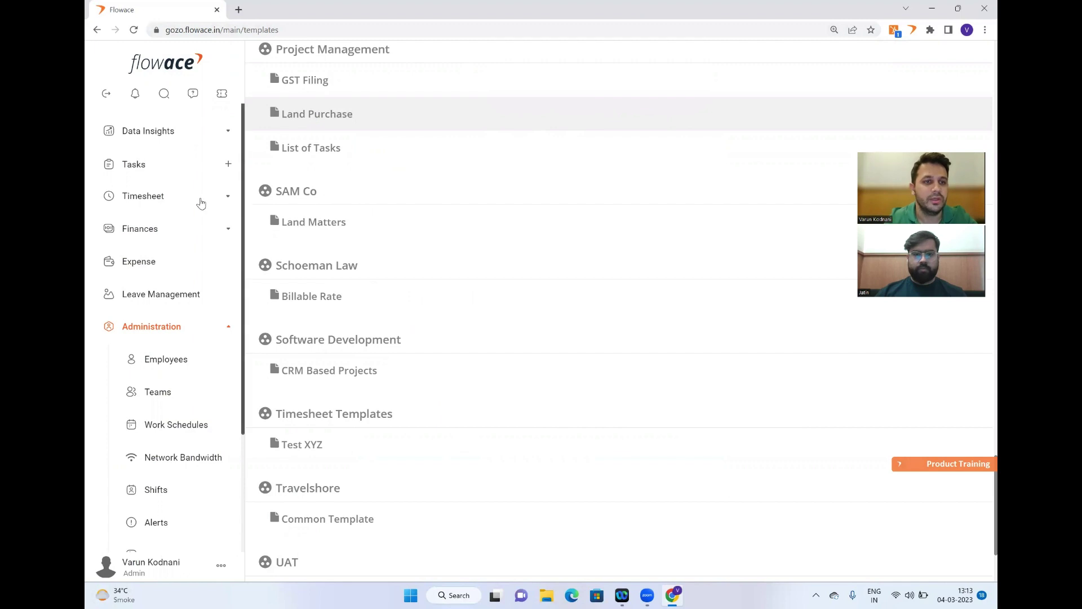
Create a new client named HP and save it.
click(228, 165)
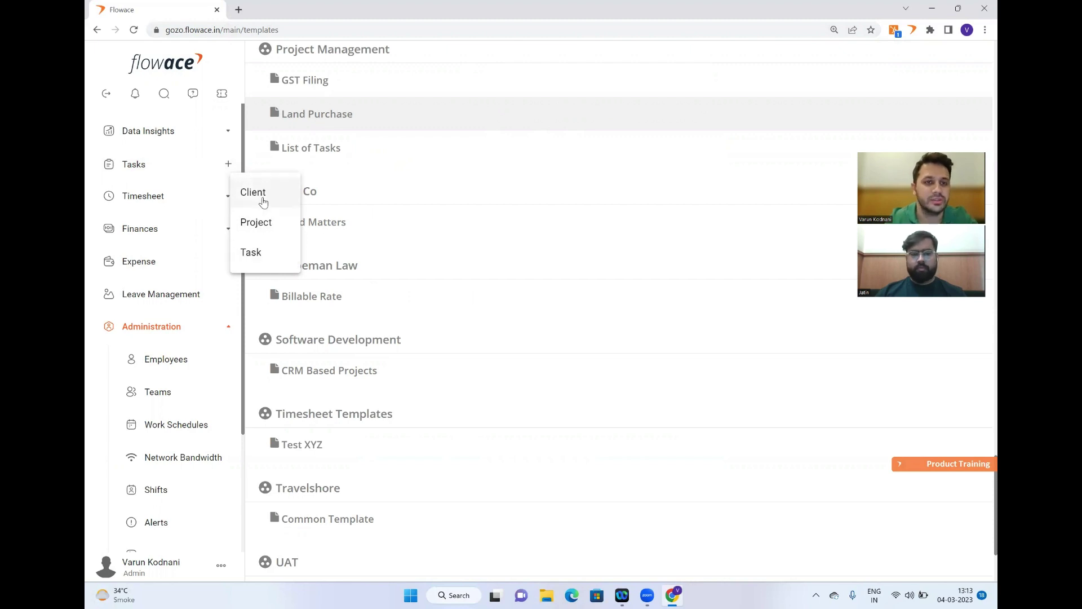
click(262, 193)
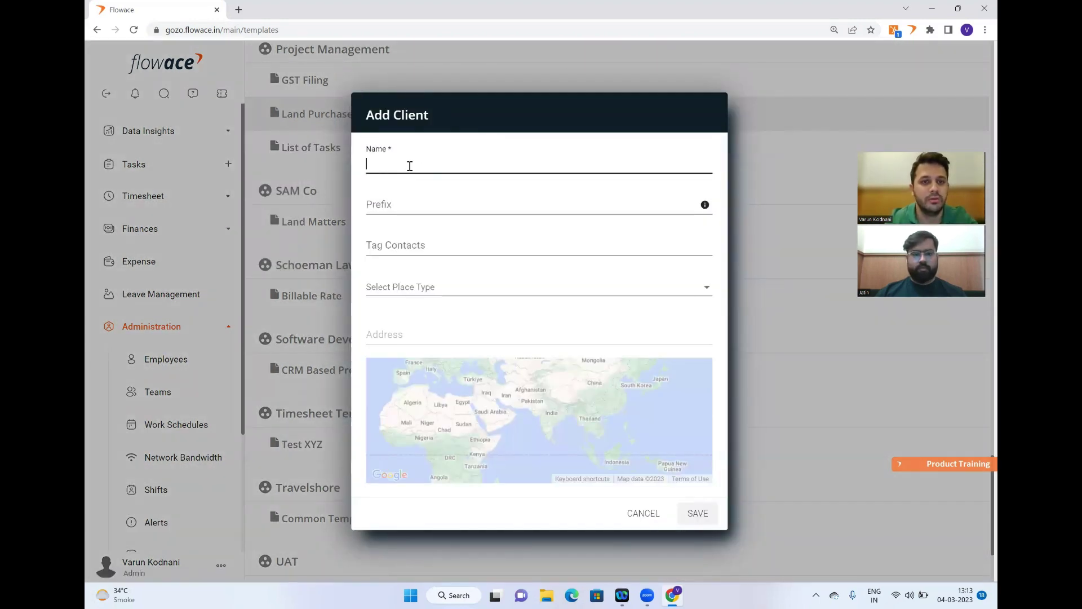
text(H)
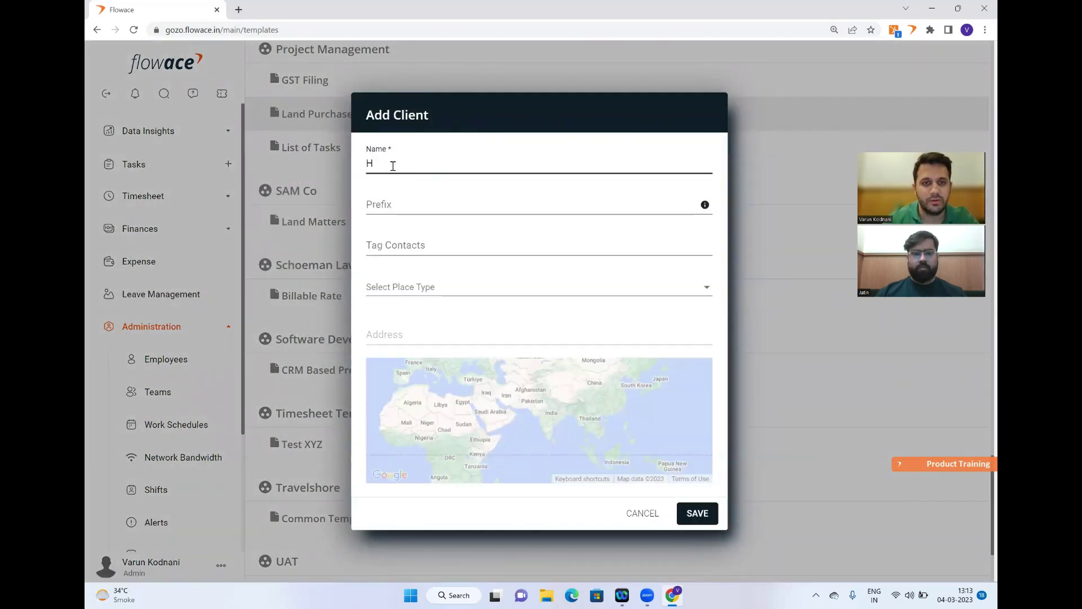
text(P)
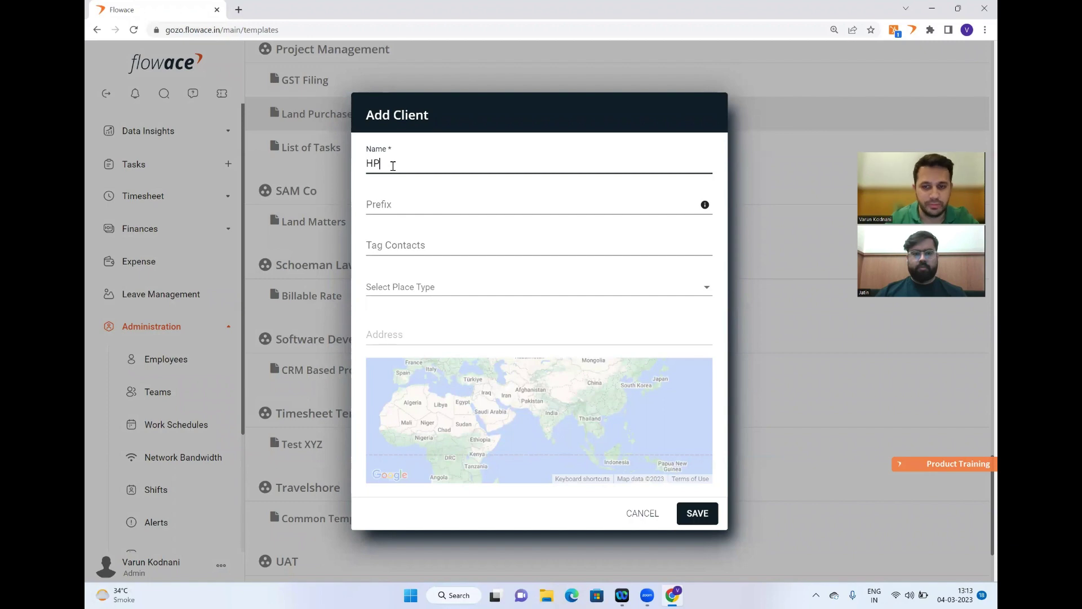
click(698, 514)
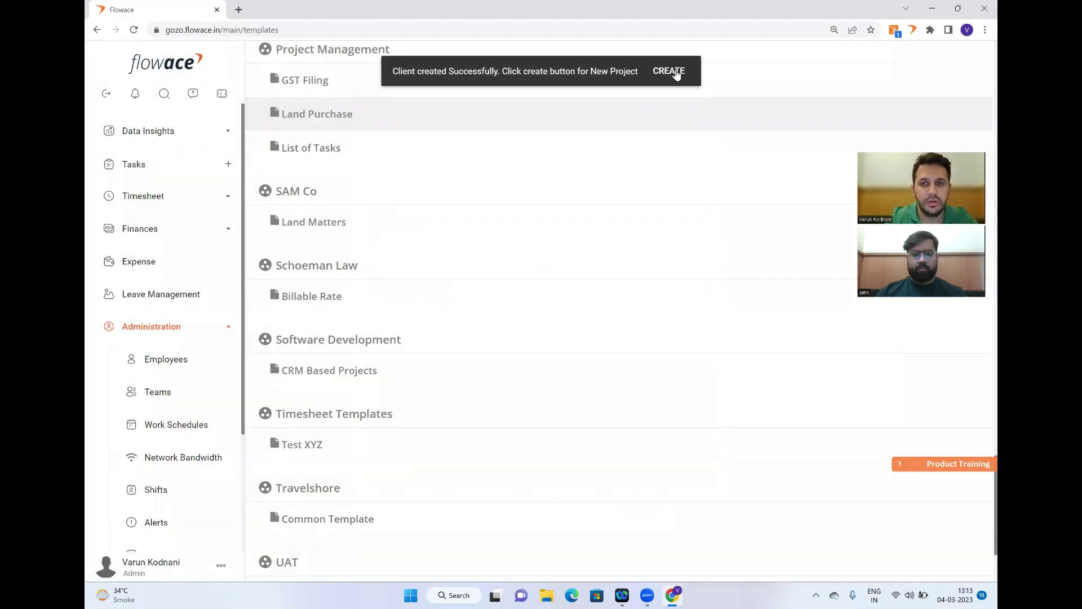
Create a project named Internal CRM under the HP client and save it.
click(670, 72)
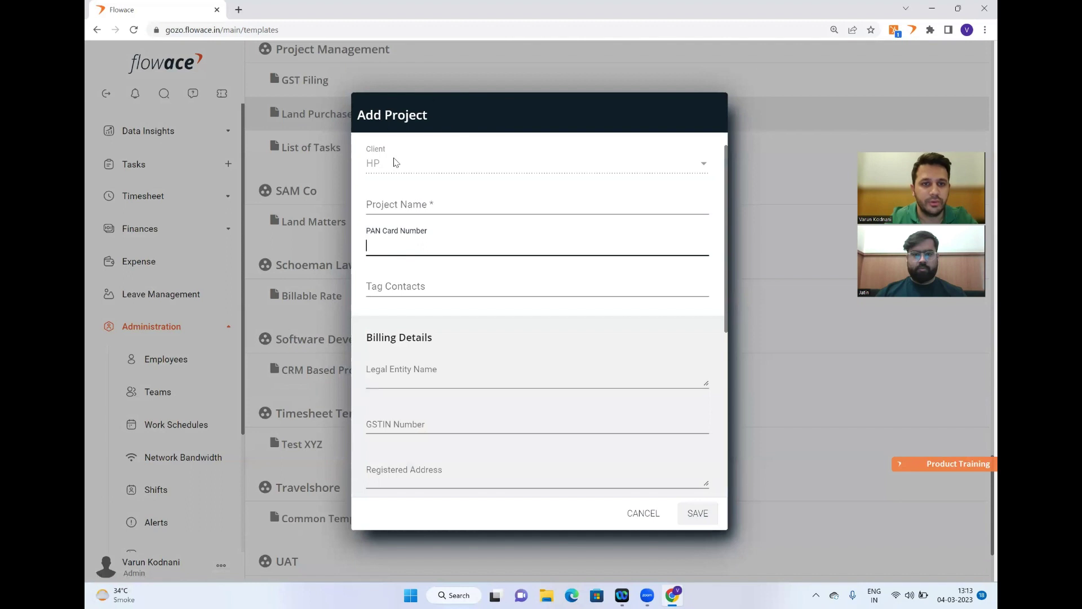
click(407, 200)
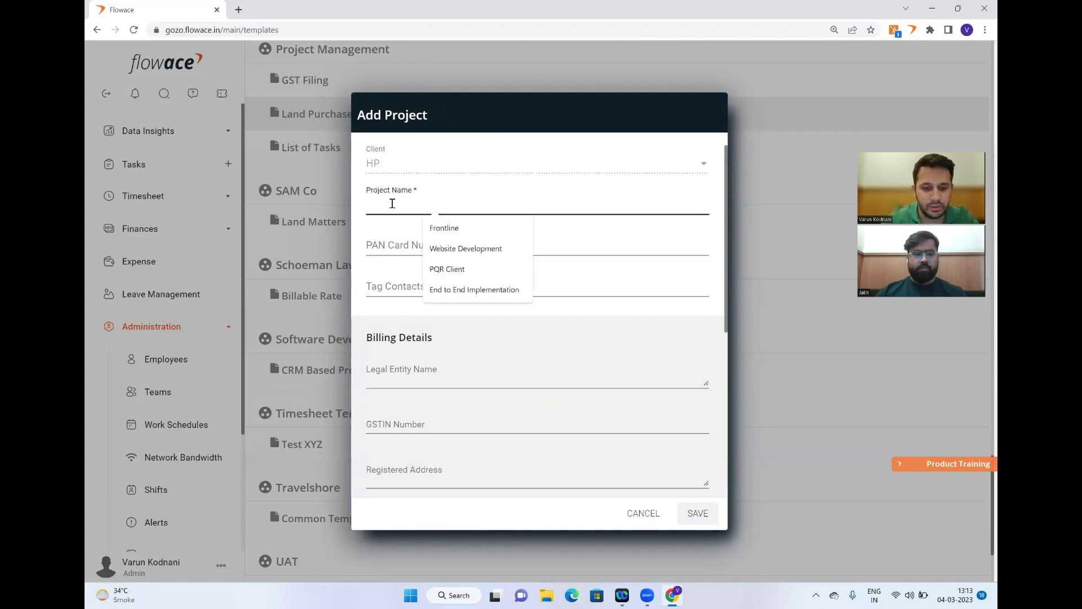
text(Q)
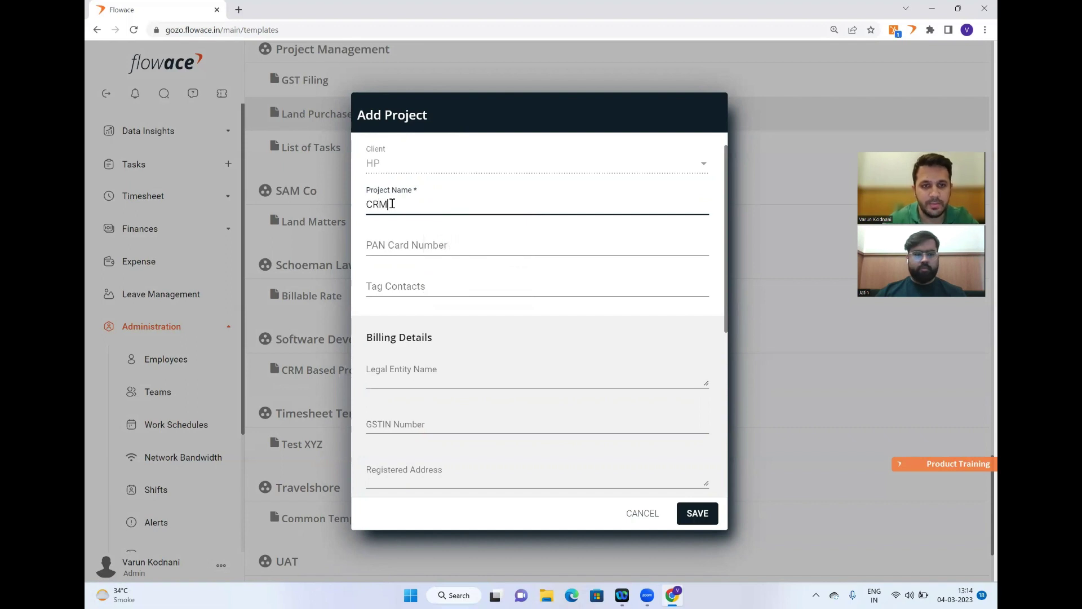
text(Internal)
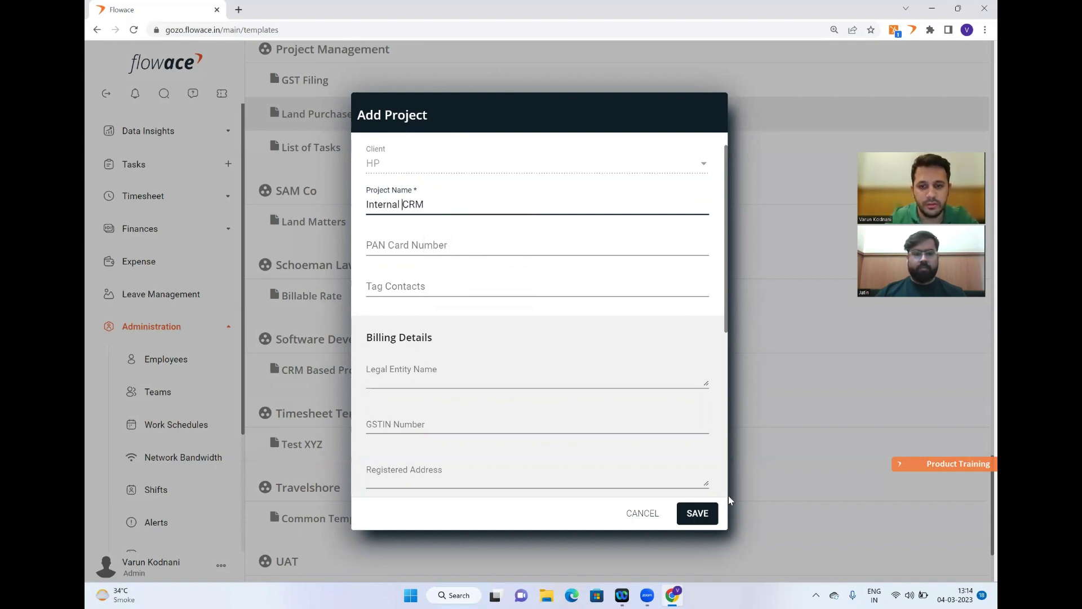
click(697, 513)
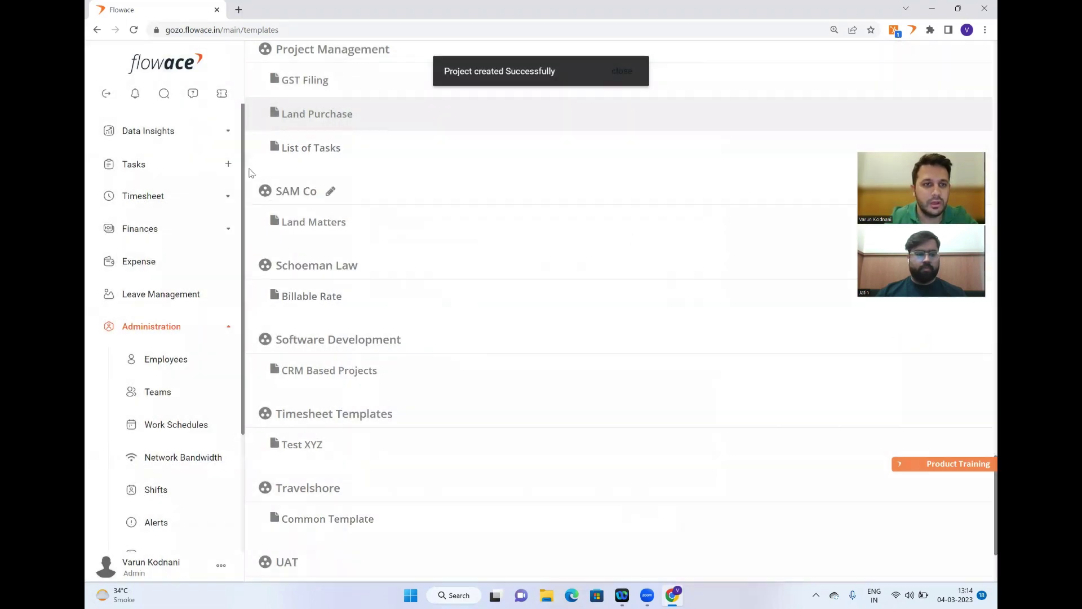
Start a new task and name it Chatbot Implementation.
click(229, 164)
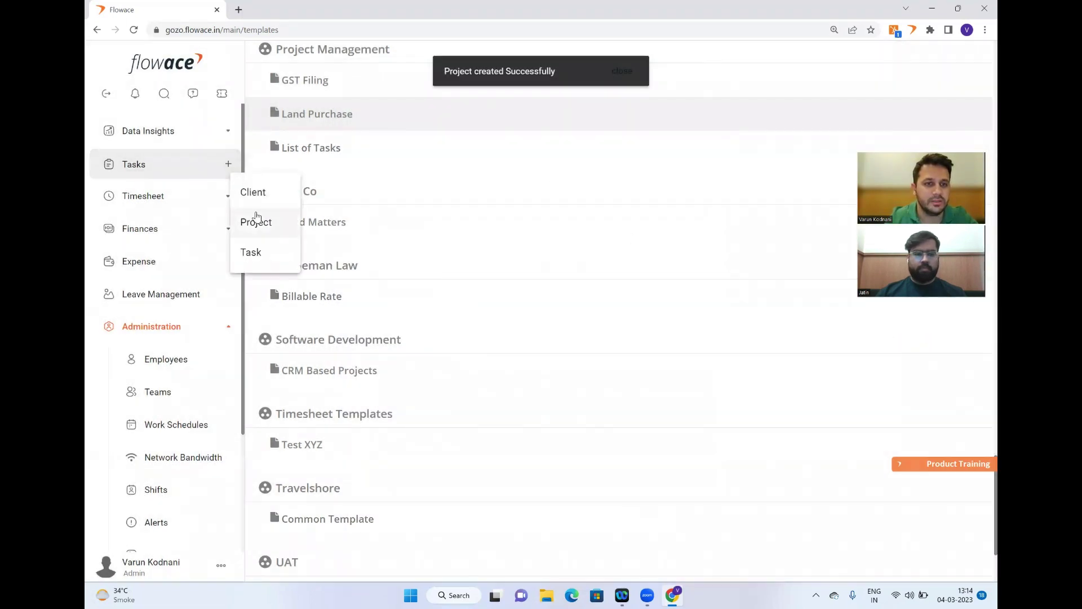
click(256, 253)
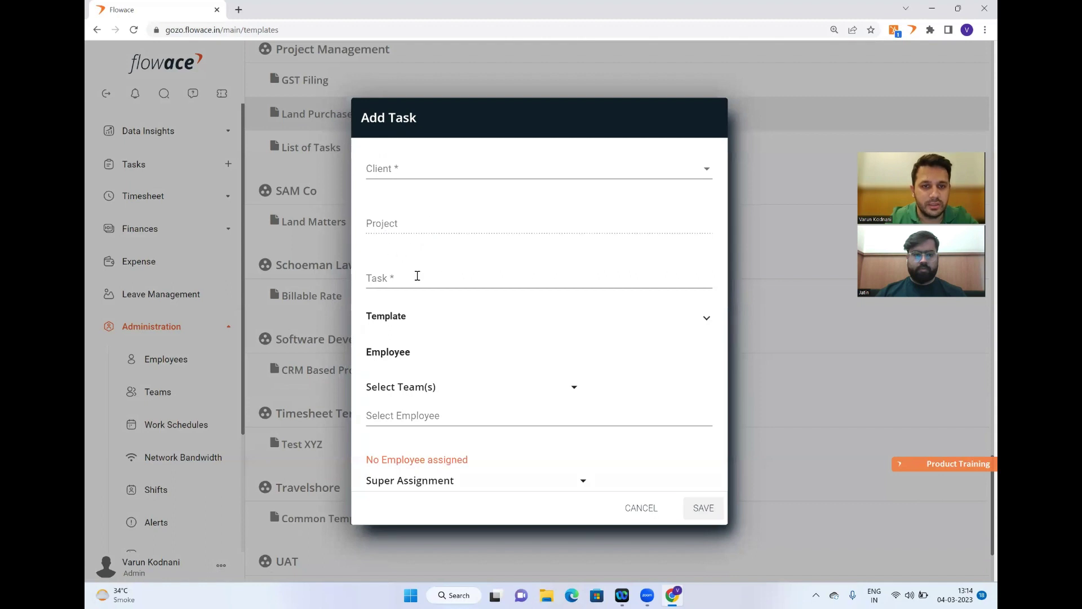
click(400, 279)
text(Chatbot Impl)
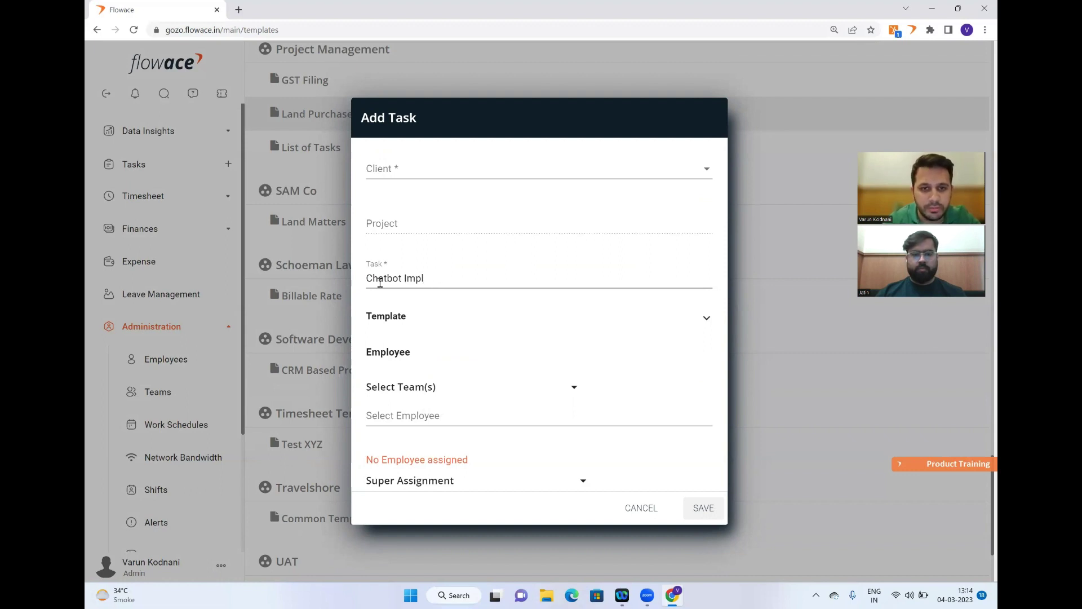
text(ementation)
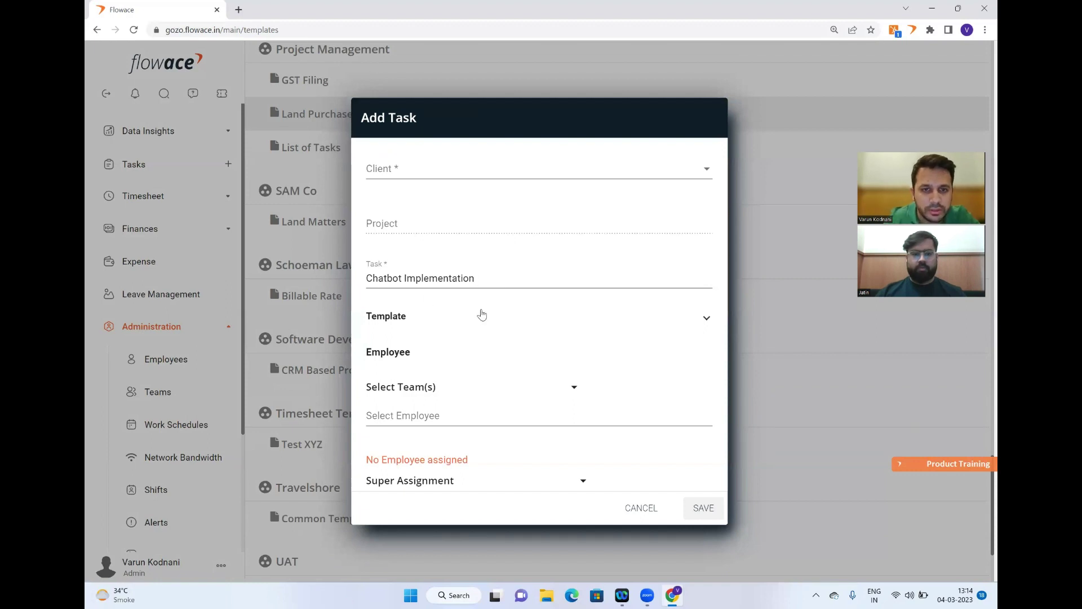
Apply the CRM Based Projects template from the Software Development category to the Chatbot Implementation task.
click(706, 318)
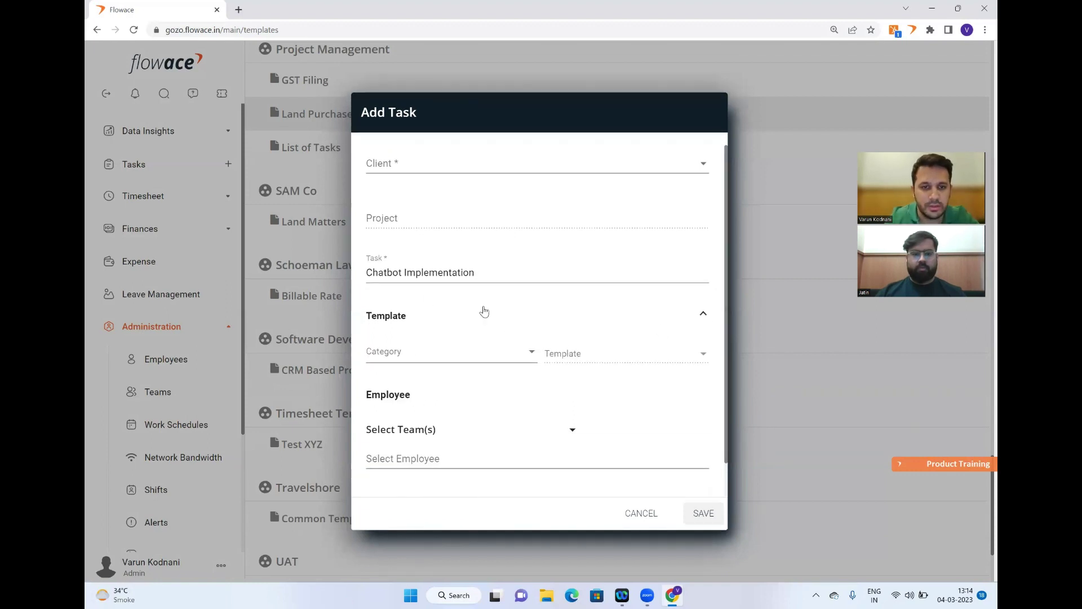
click(499, 367)
scroll(484, 388, down, 4)
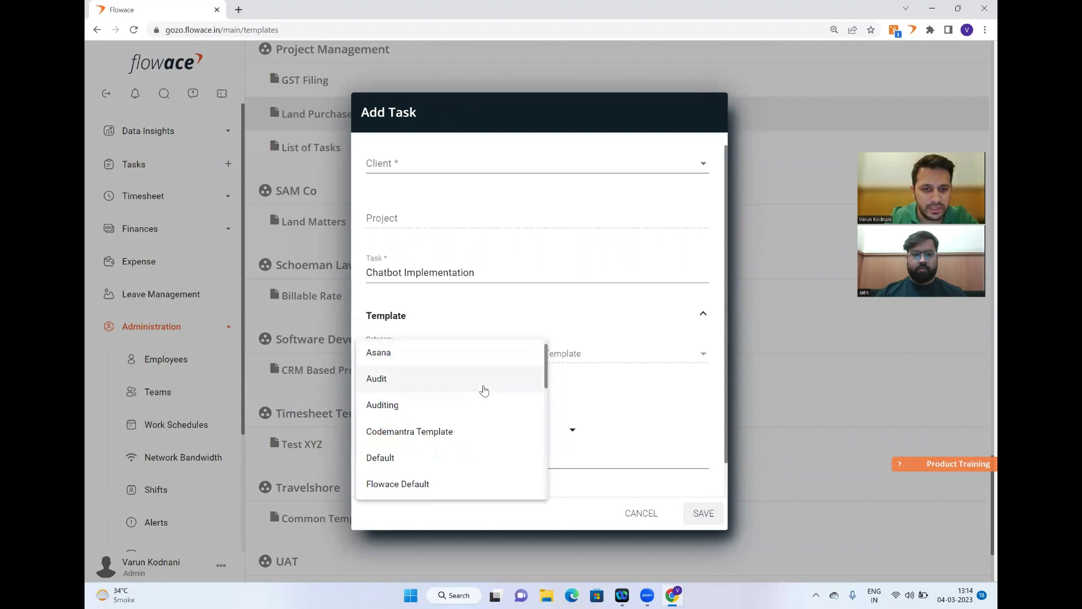
scroll(484, 389, down, 3)
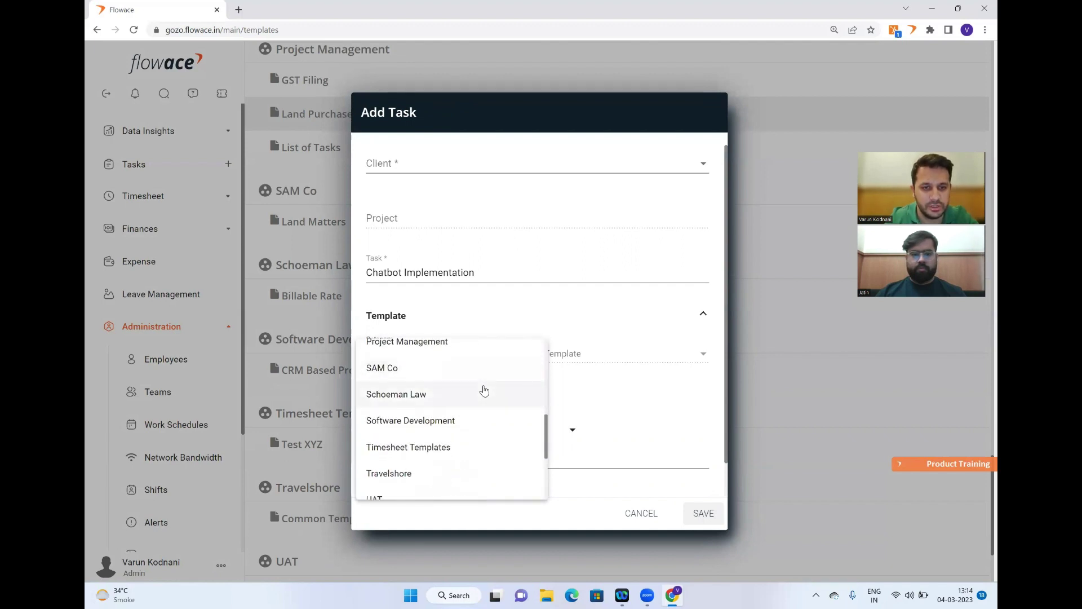
click(449, 420)
click(604, 355)
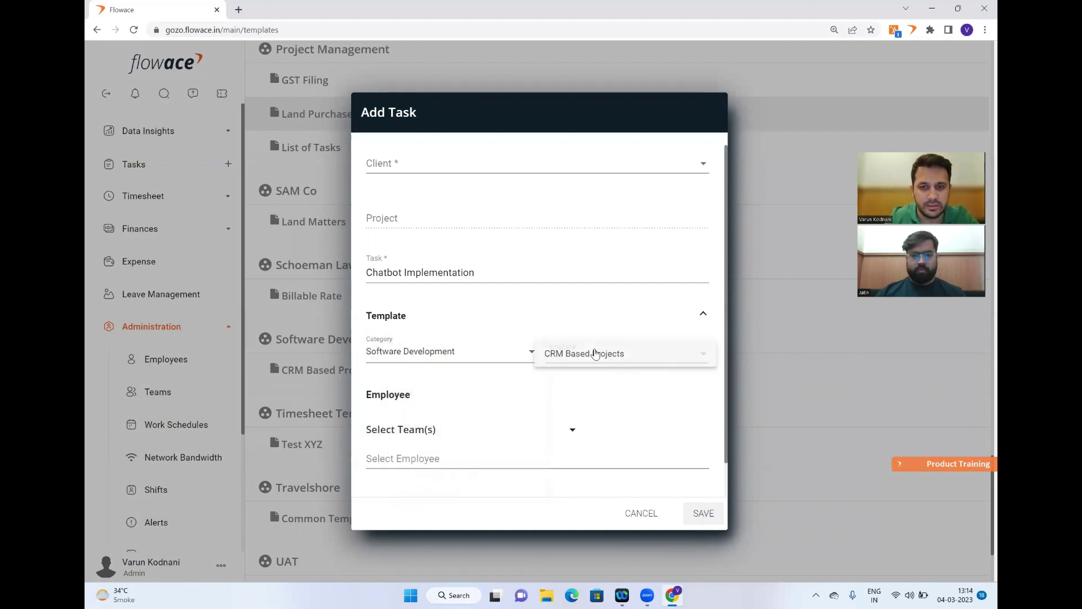
click(595, 355)
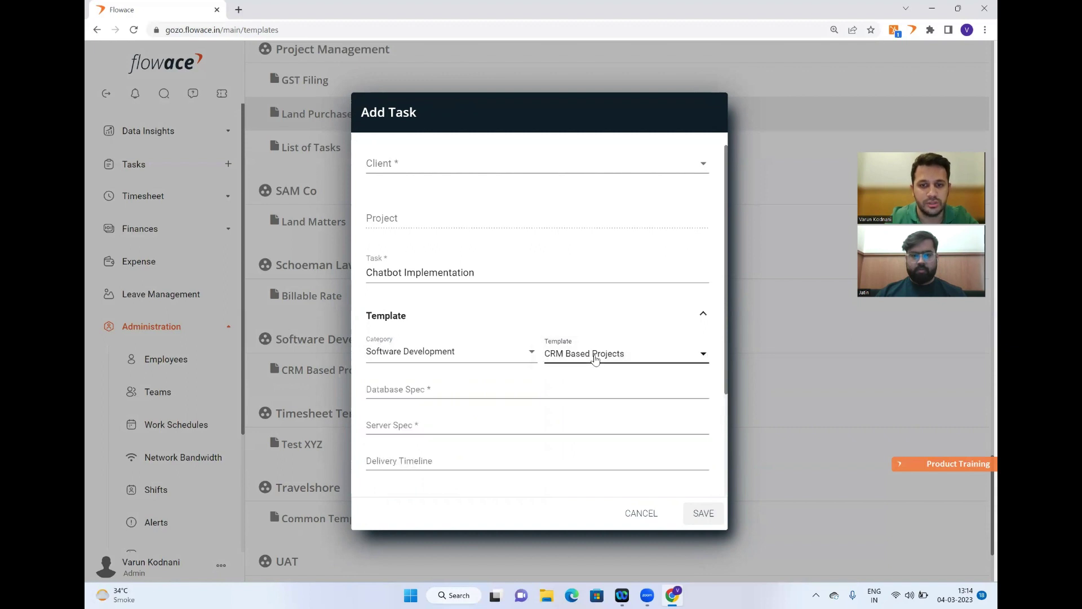
Fill in the task's template attributes with Database Spec MySQL, Server Spec Ubuntu and Delivery Timeline 6.
scroll(513, 383, down, 2)
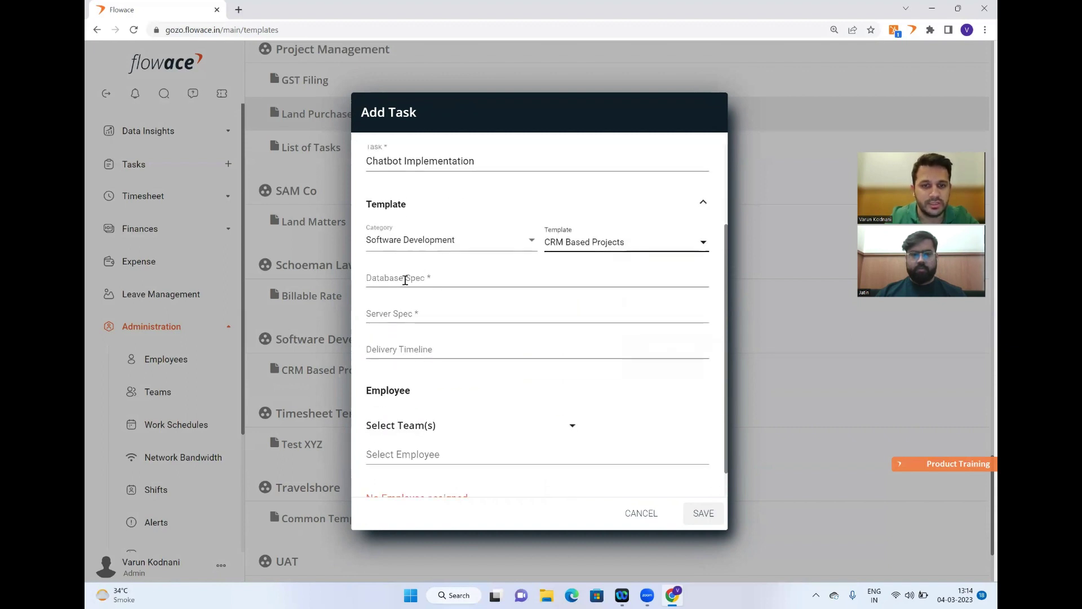
click(398, 276)
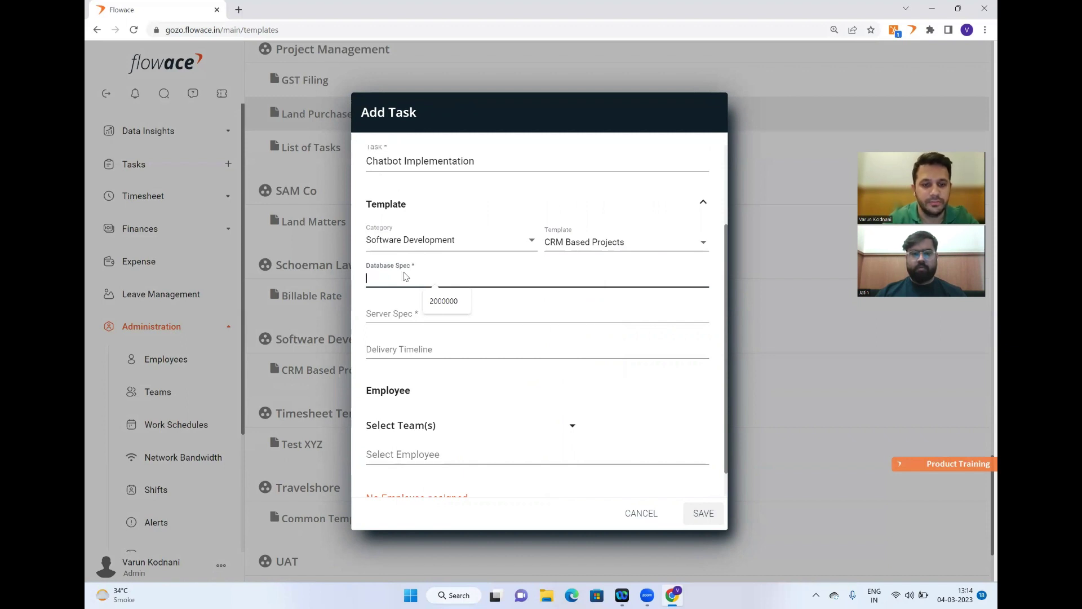
text(MySQL)
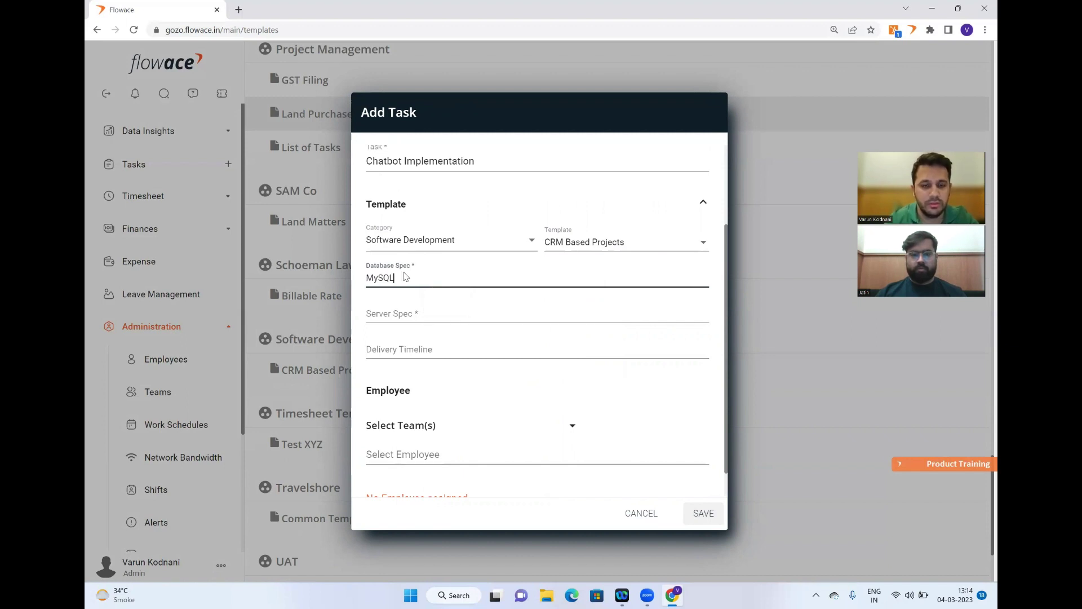
click(396, 313)
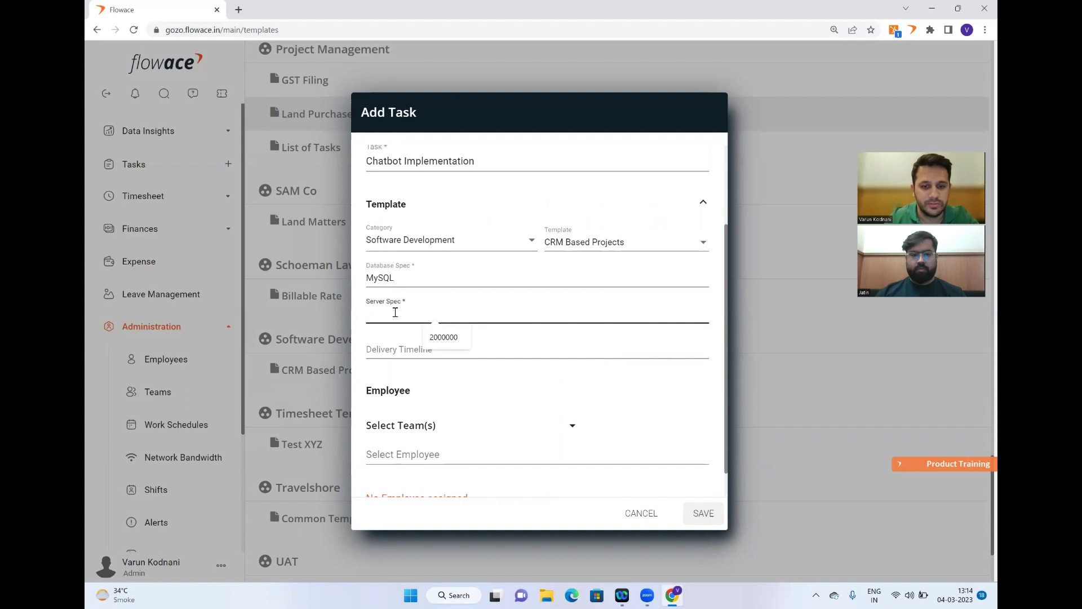
text(Ubu)
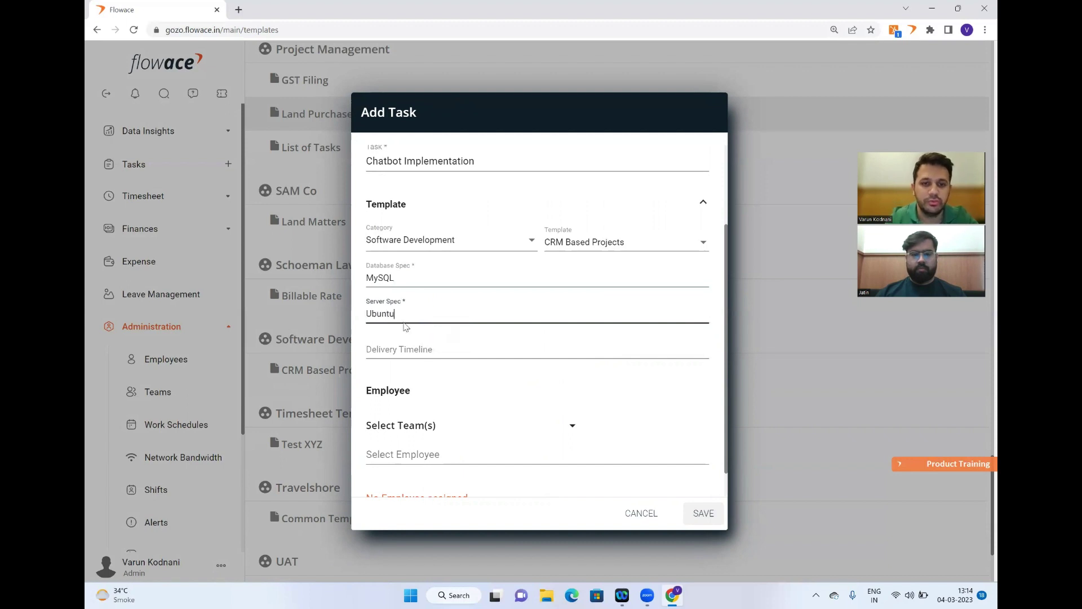
text(ntu)
scroll(452, 345, down, 1)
click(428, 326)
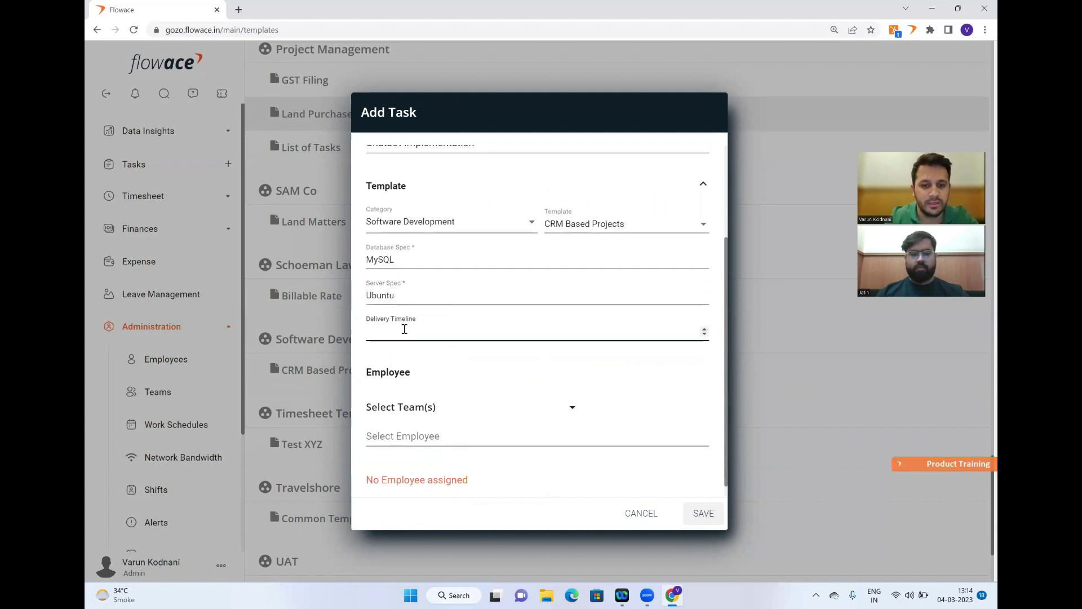
text(6)
click(451, 367)
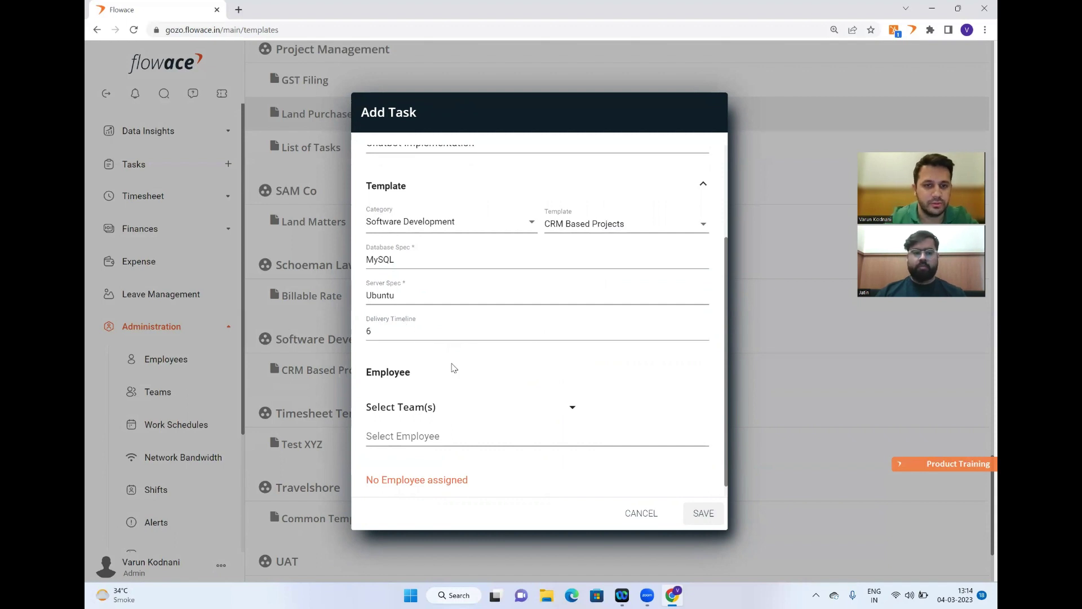
Assign the Dev Team and Web Developer & Mobile teams to the task.
scroll(453, 368, down, 1)
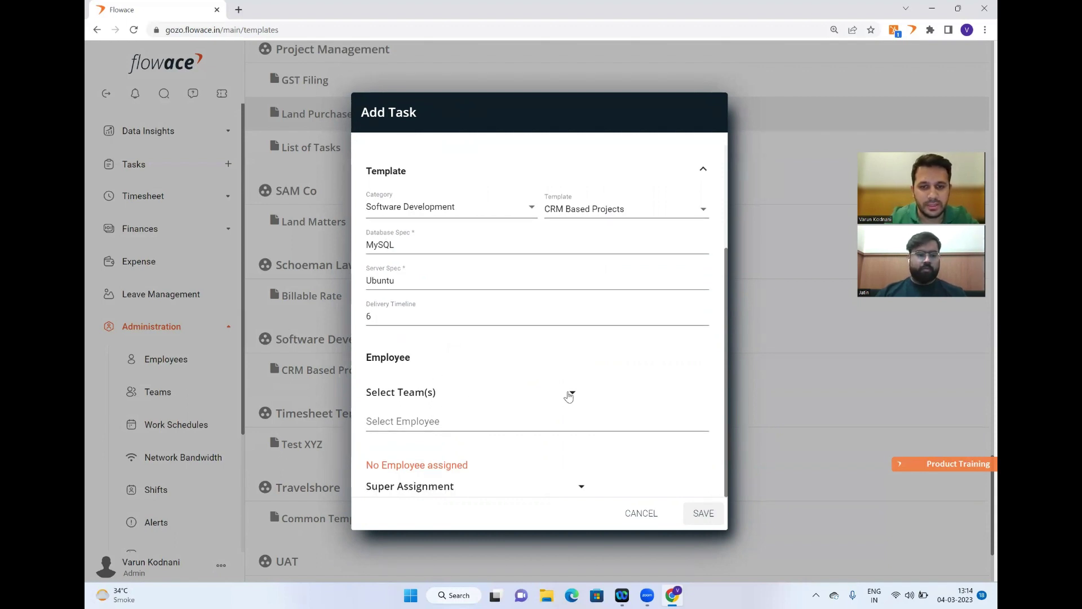
click(571, 393)
scroll(527, 354, down, 3)
scroll(528, 355, down, 1)
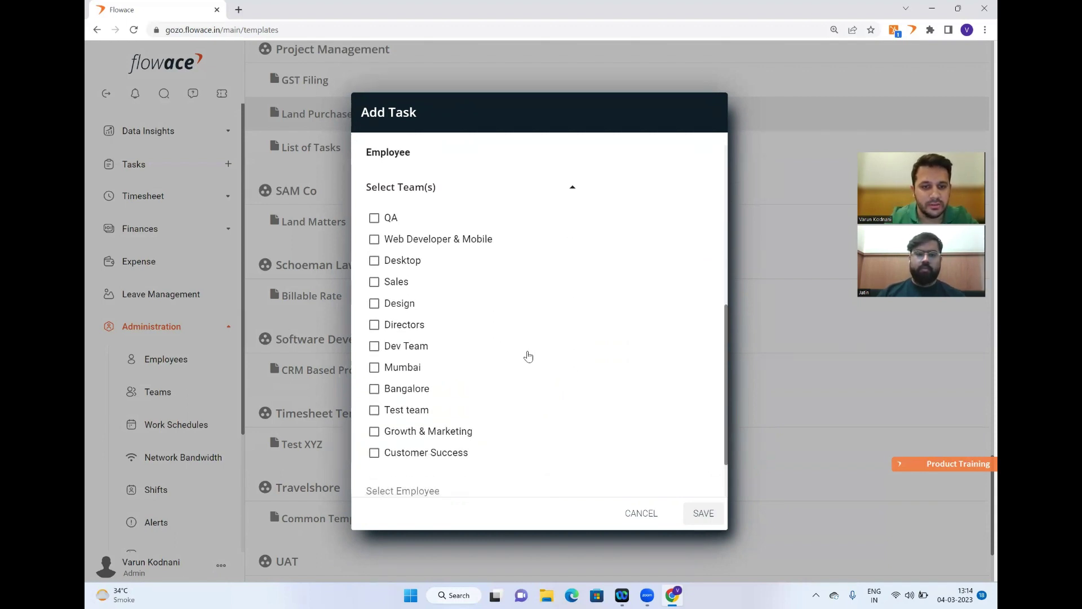
scroll(494, 358, up, 1)
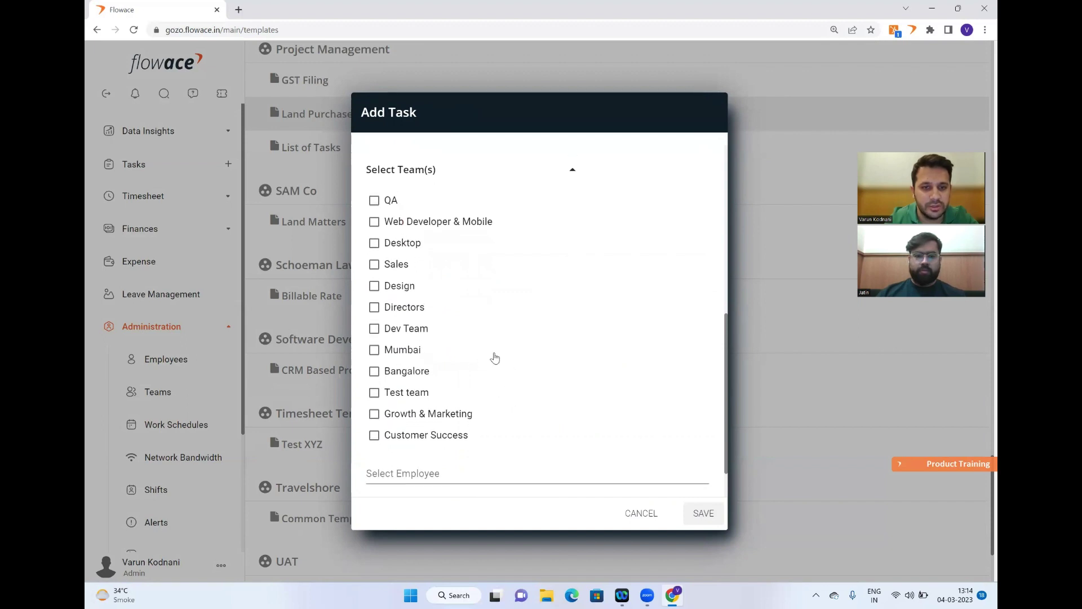
click(375, 339)
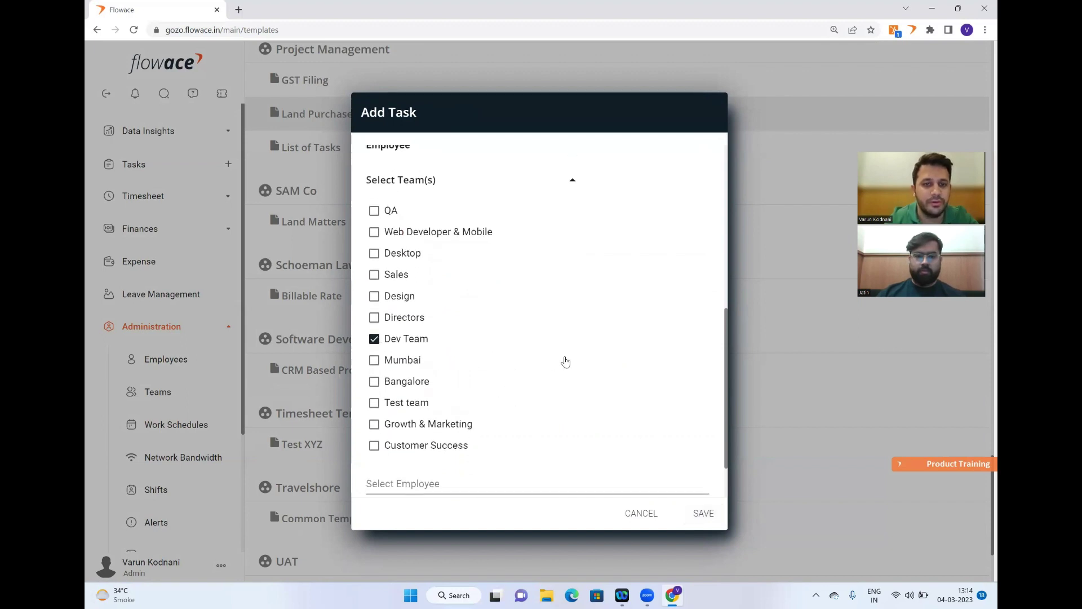
scroll(572, 379, down, 1)
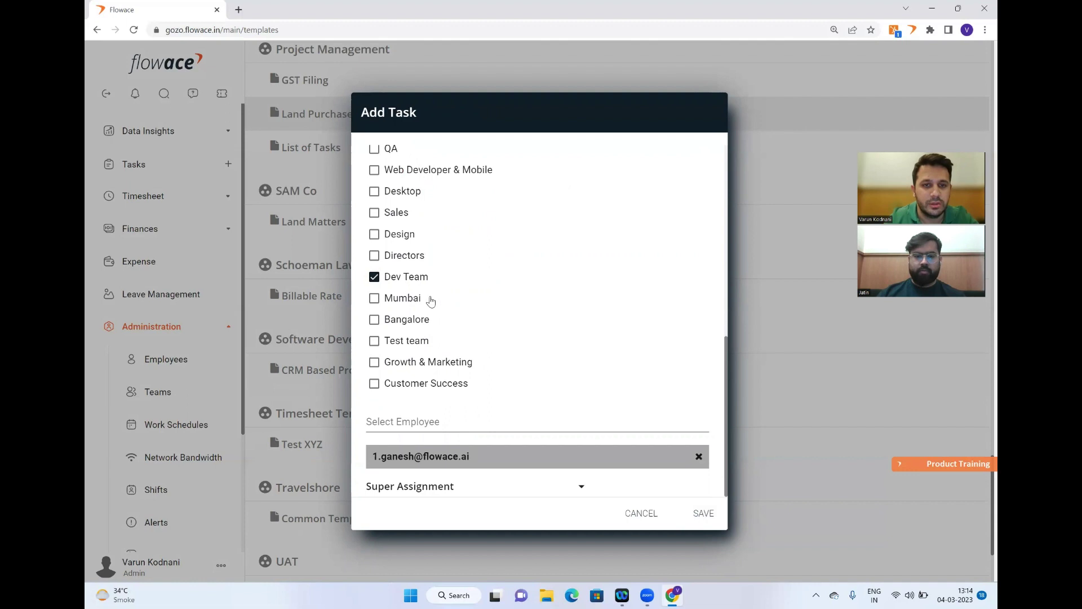
scroll(431, 302, up, 1)
click(374, 202)
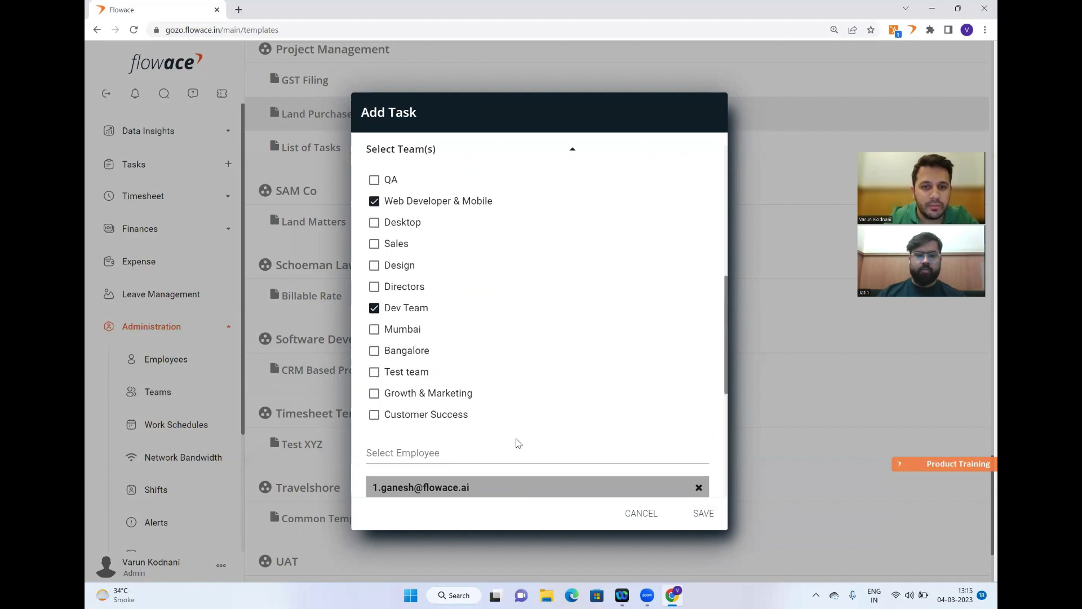
Remove the first employee from the task's assignee list and add another employee found by name.
scroll(516, 438, down, 2)
click(699, 371)
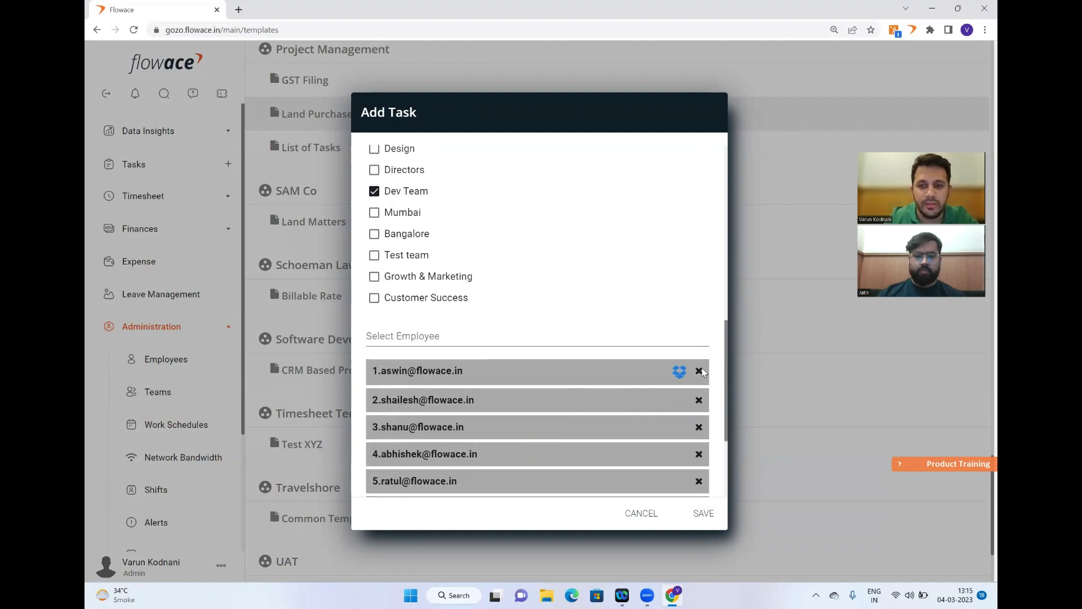
scroll(536, 331, down, 1)
click(410, 303)
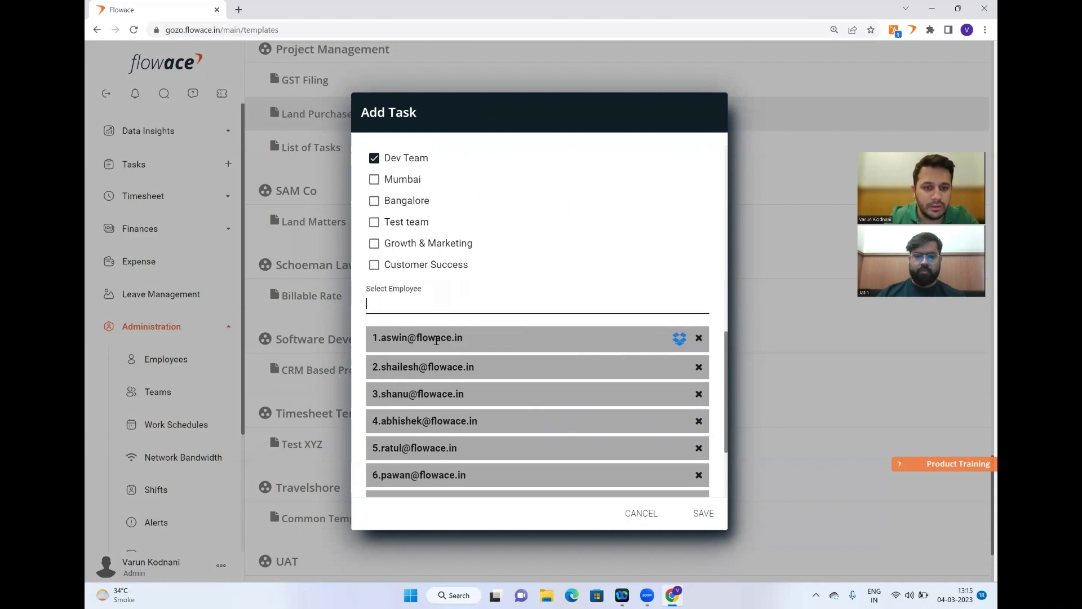
scroll(435, 340, down, 2)
scroll(435, 340, up, 1)
text(varun)
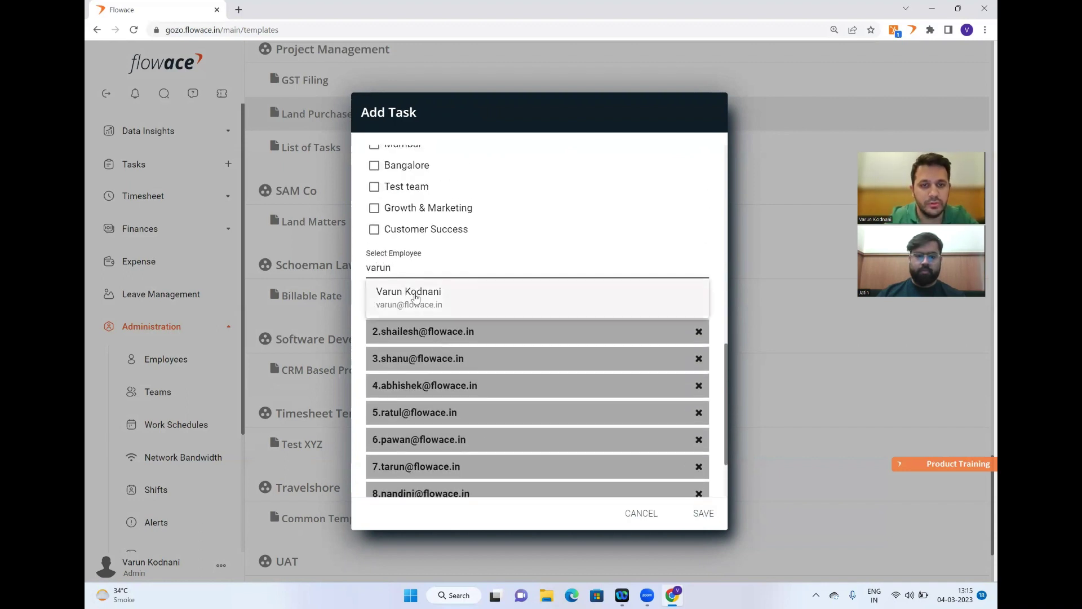
click(420, 293)
Expand the Super Assignment options and try to save the Chatbot Implementation task.
scroll(482, 296, down, 2)
scroll(482, 297, down, 2)
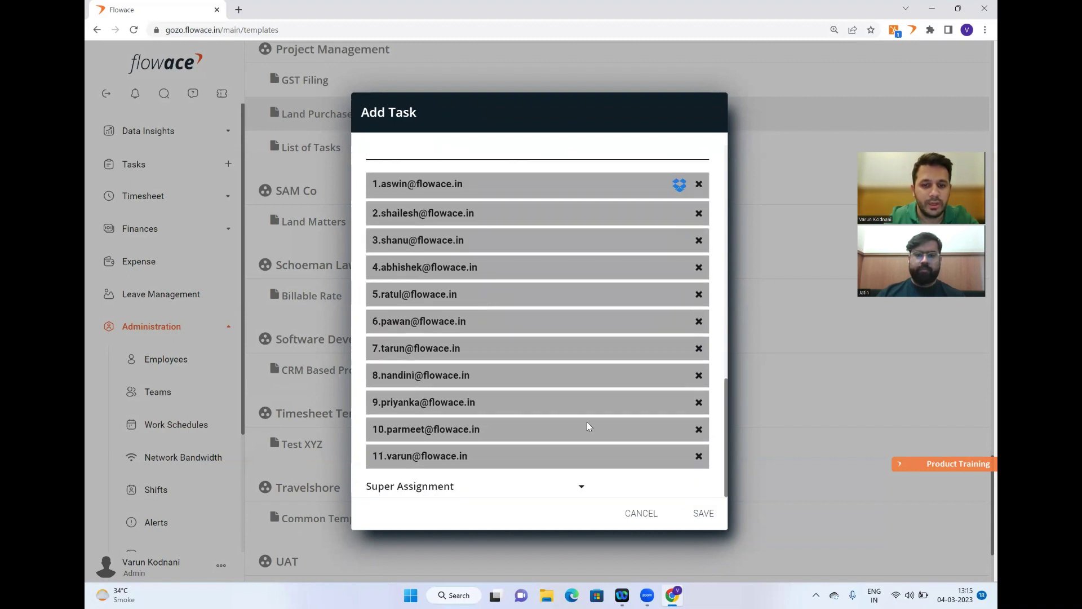
click(581, 485)
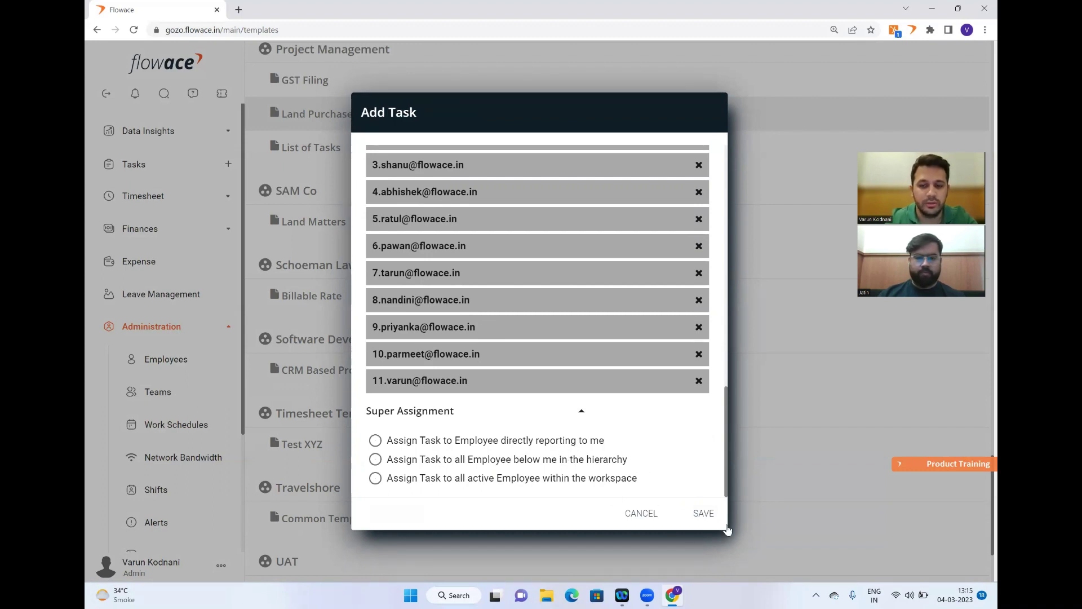
click(704, 516)
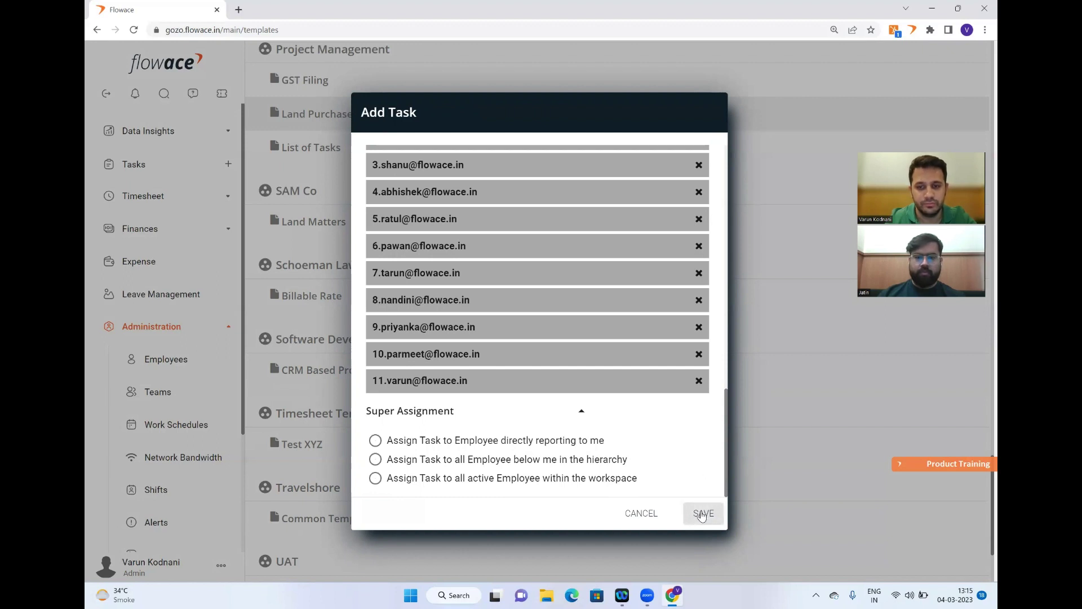
Choose HP as the task's client and Internal CRM as its project.
scroll(615, 383, up, 5)
scroll(615, 384, up, 10)
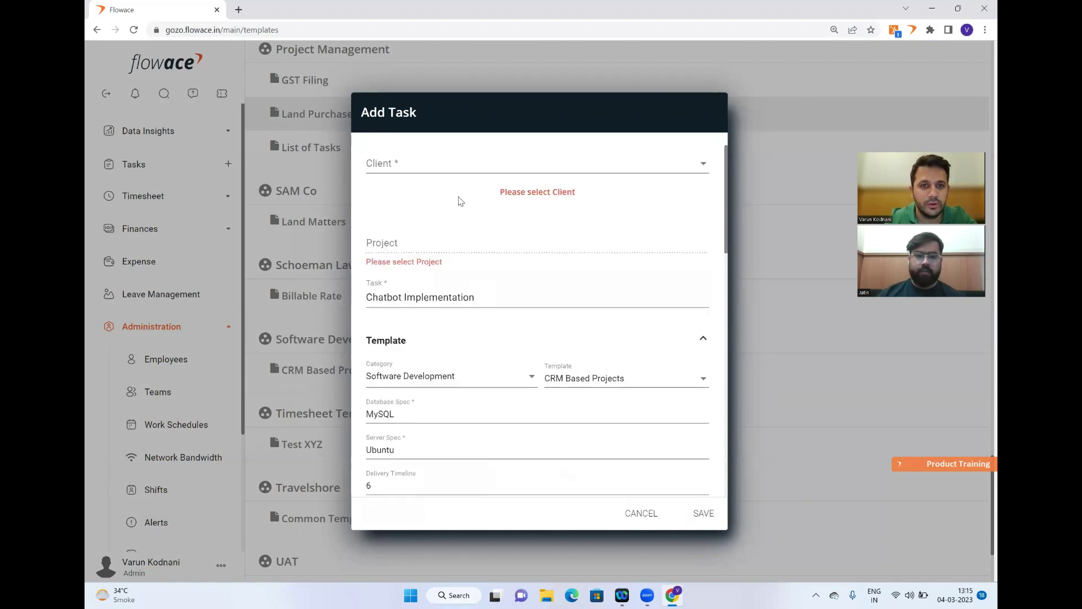
click(609, 164)
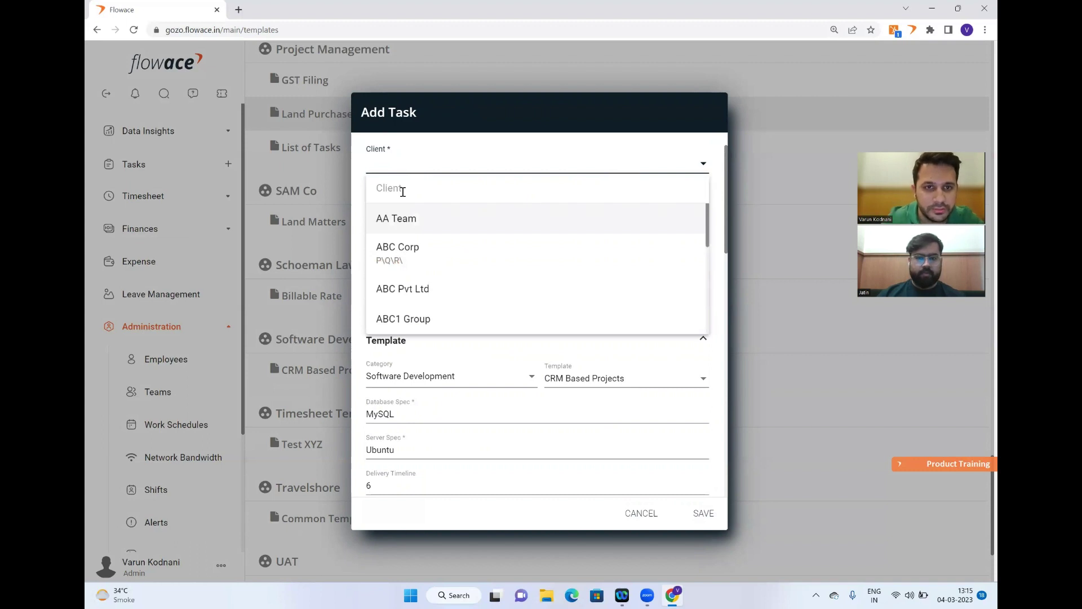
text(HP)
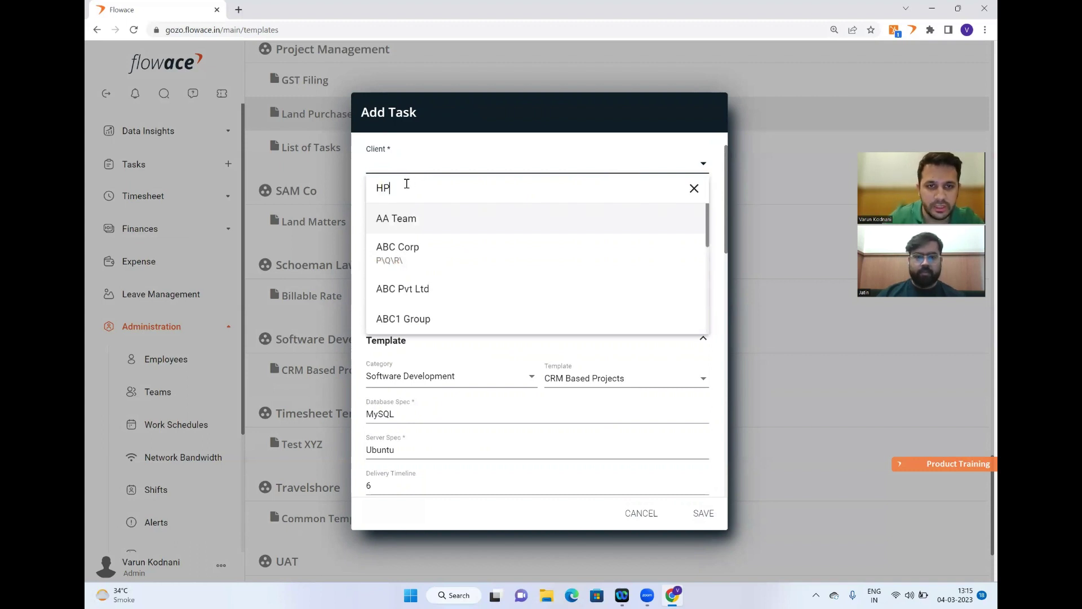
click(412, 217)
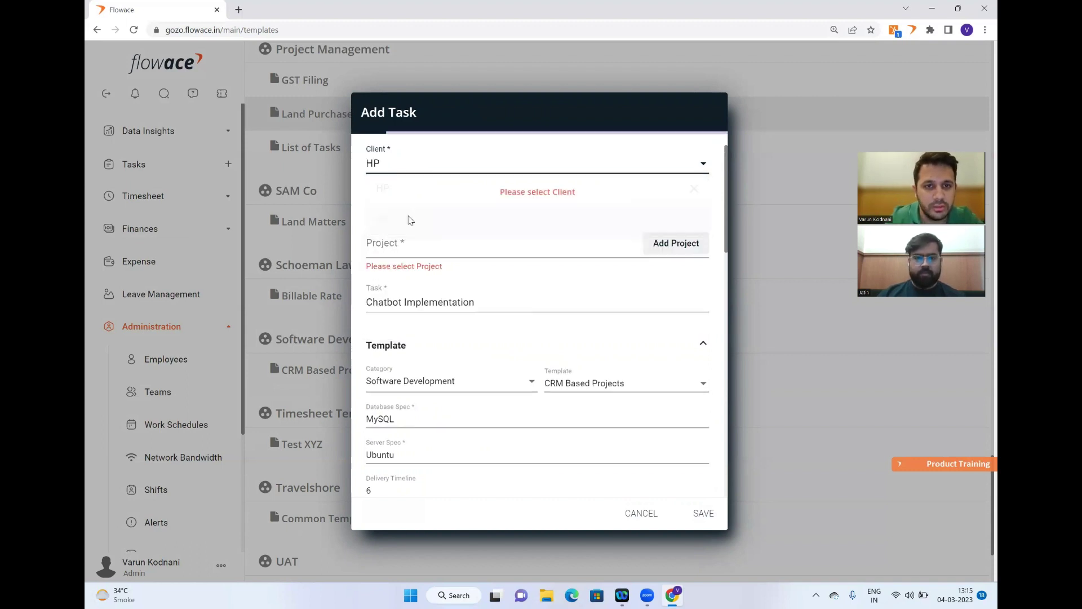
click(451, 244)
click(416, 273)
Save the Chatbot Implementation task and open the newly created task.
scroll(472, 345, down, 8)
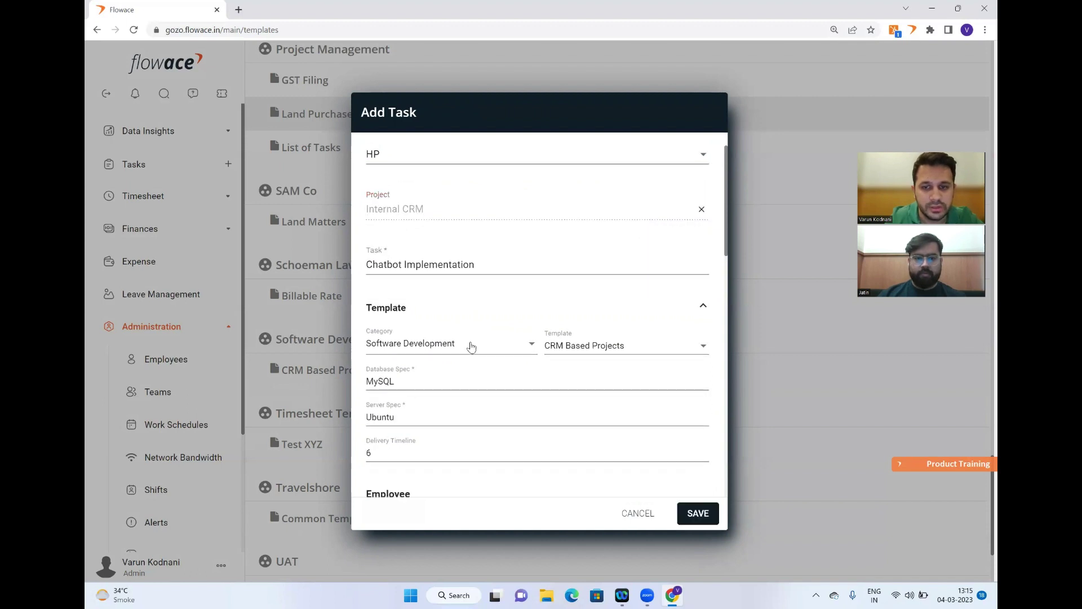
scroll(471, 346, down, 4)
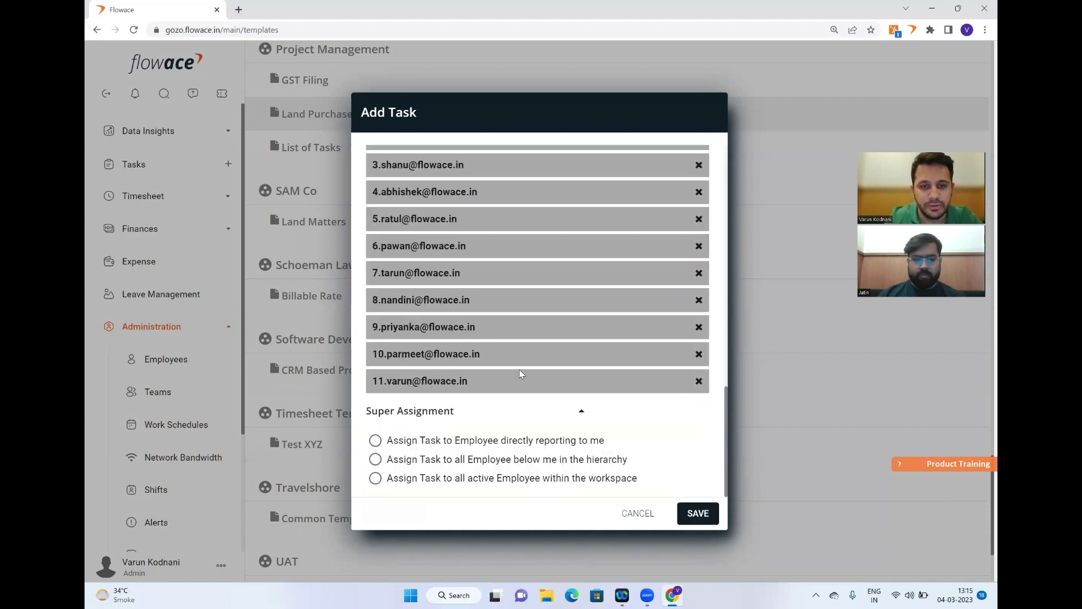
click(697, 514)
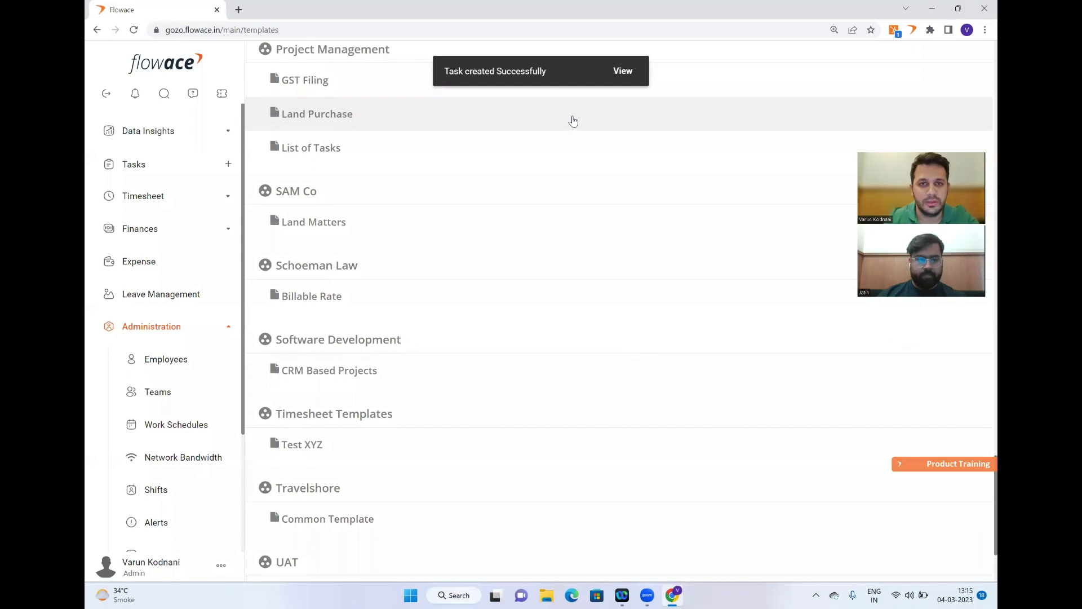
click(622, 70)
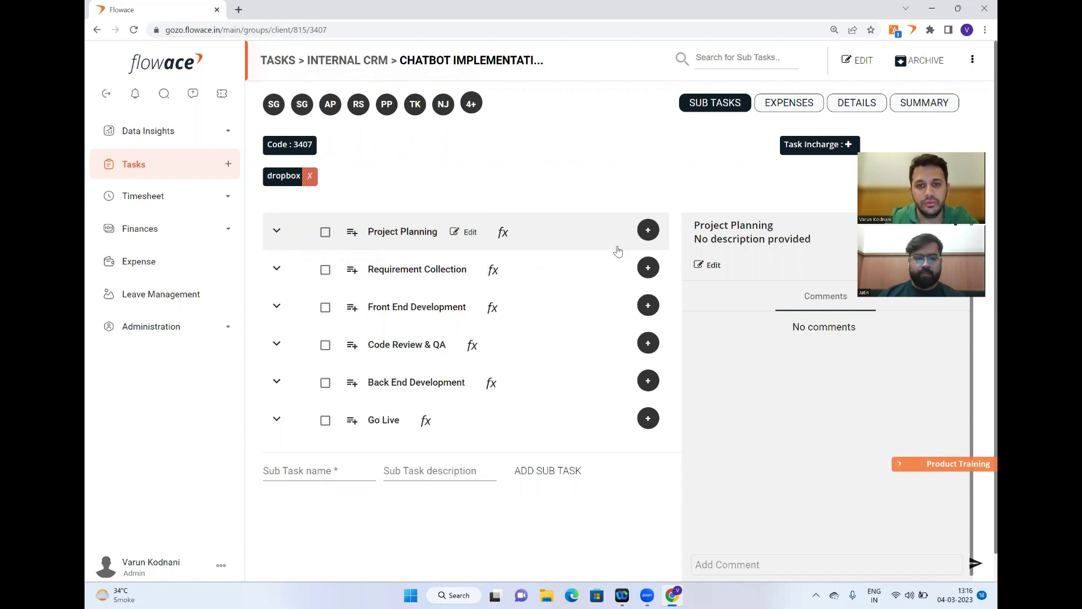
Open the Requirement Collection sub-task's assignee list and search it for an employee by name.
click(525, 277)
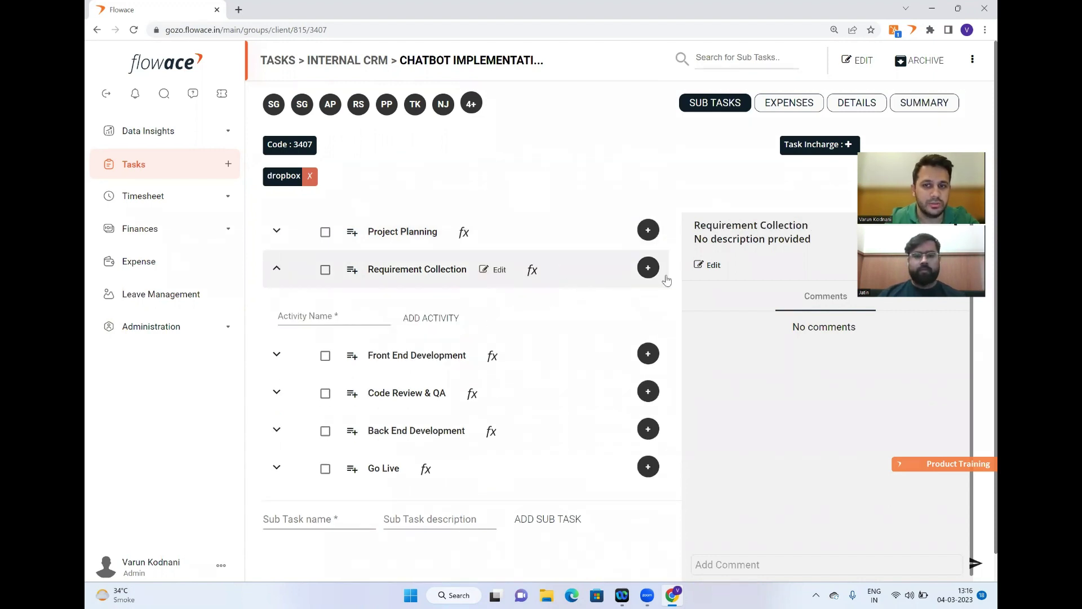
click(650, 269)
text(jatin)
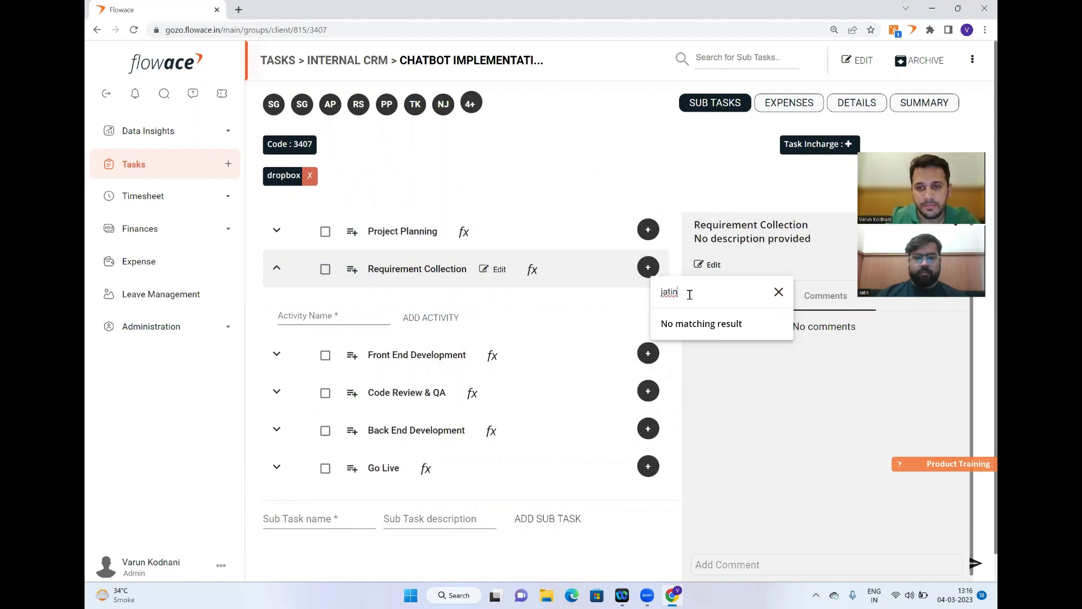
key(BackSpace)
key(BackSpace)
key(BackSpace)
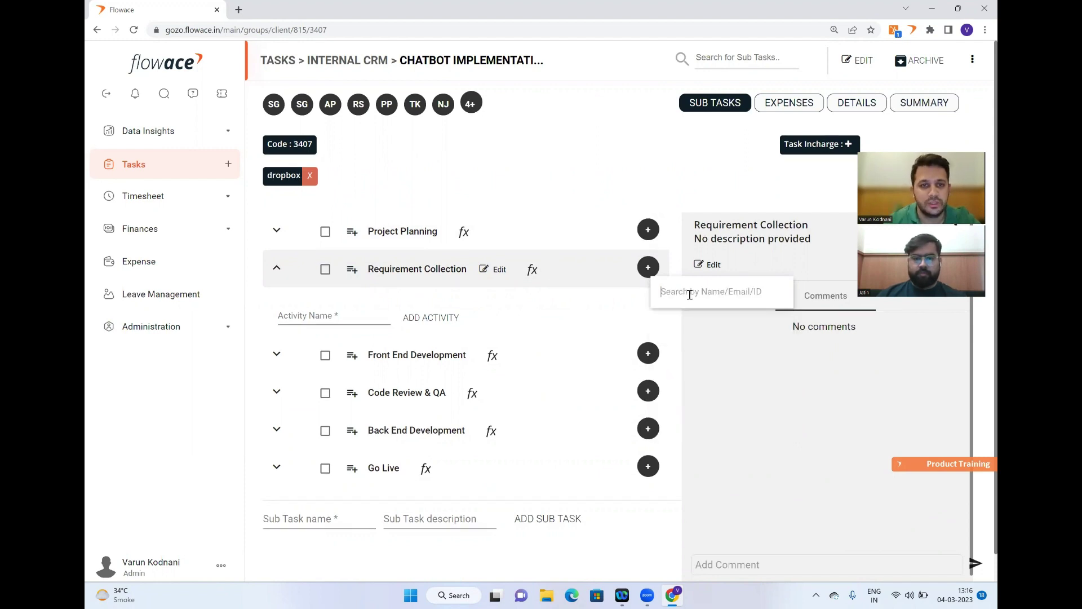
Assign the first listed employee to the Requirement Collection sub-task.
scroll(704, 365, down, 1)
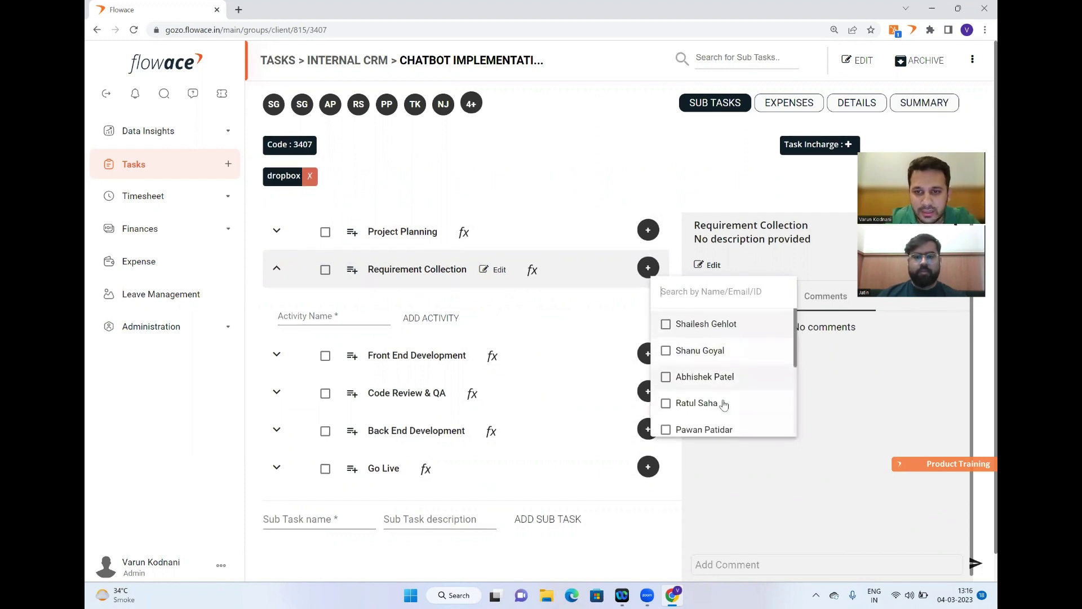
click(697, 331)
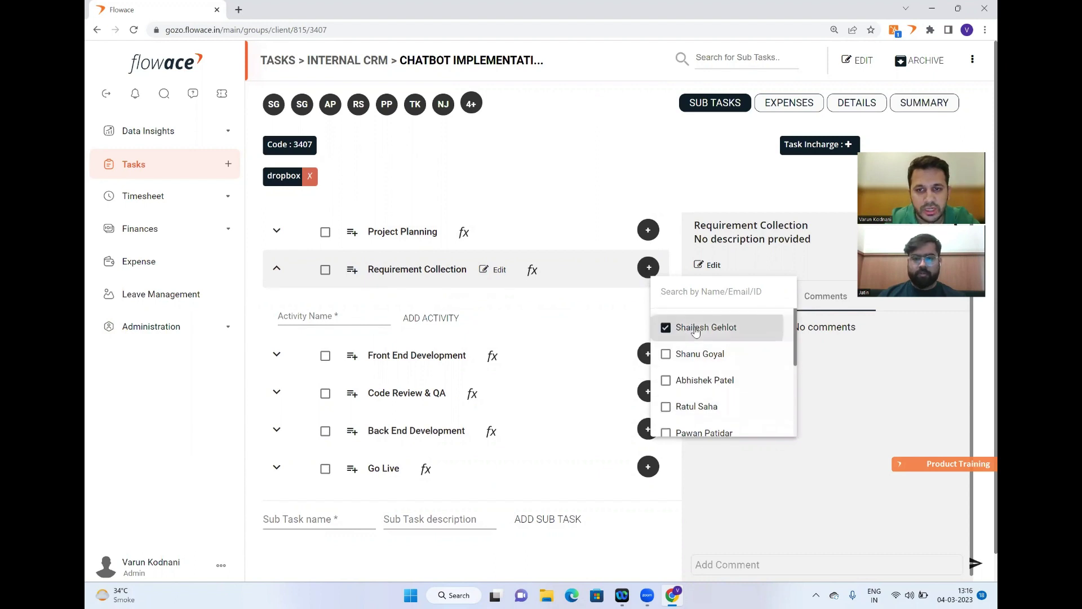
click(637, 168)
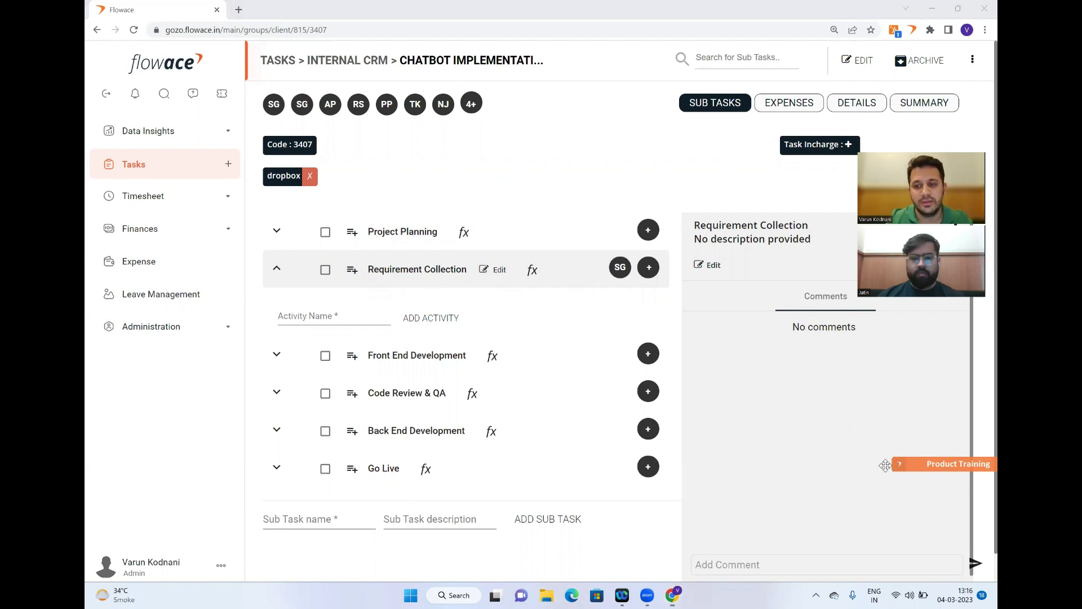
Pull the floating Product Training bar out over the page and tuck it back at the screen edge.
drag(897, 466, 791, 459)
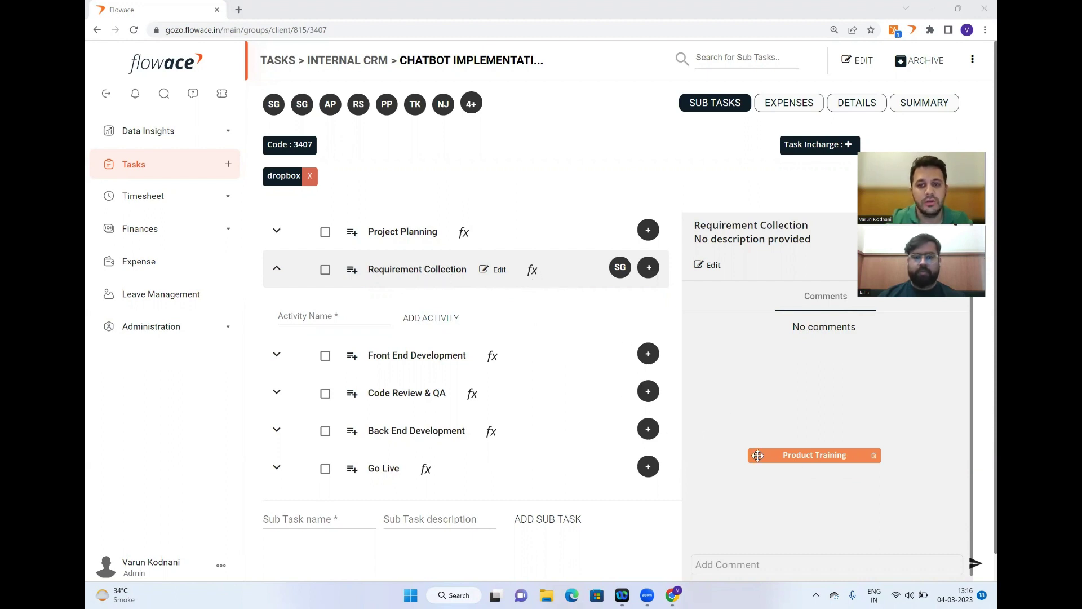
drag(755, 454, 990, 481)
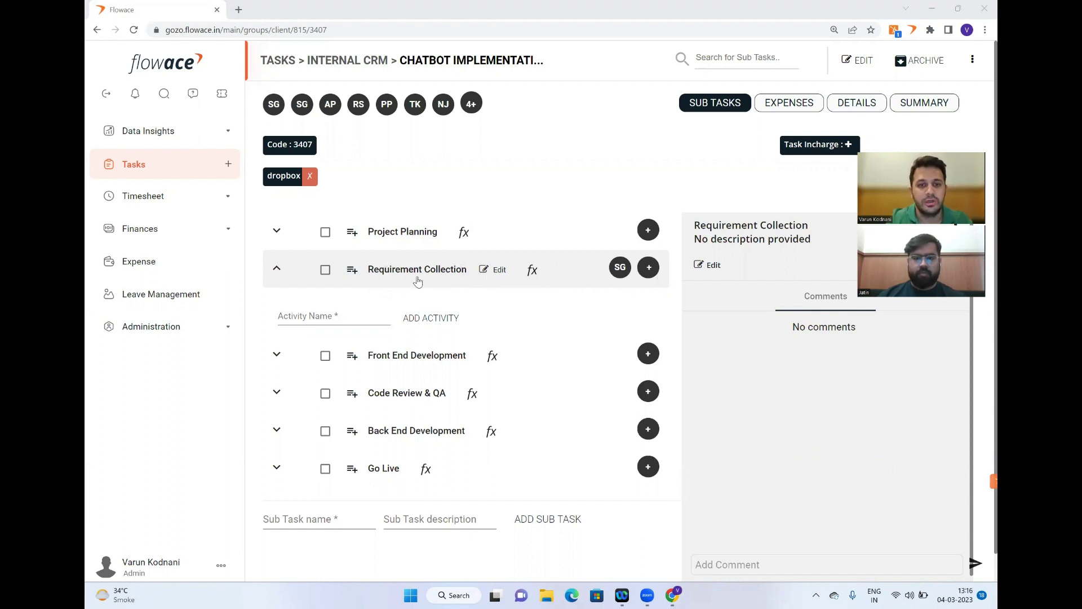
Post the comment "Hey guys, I am starting. Please provide all the details" on the Requirement Collection sub-task.
click(767, 566)
text(H)
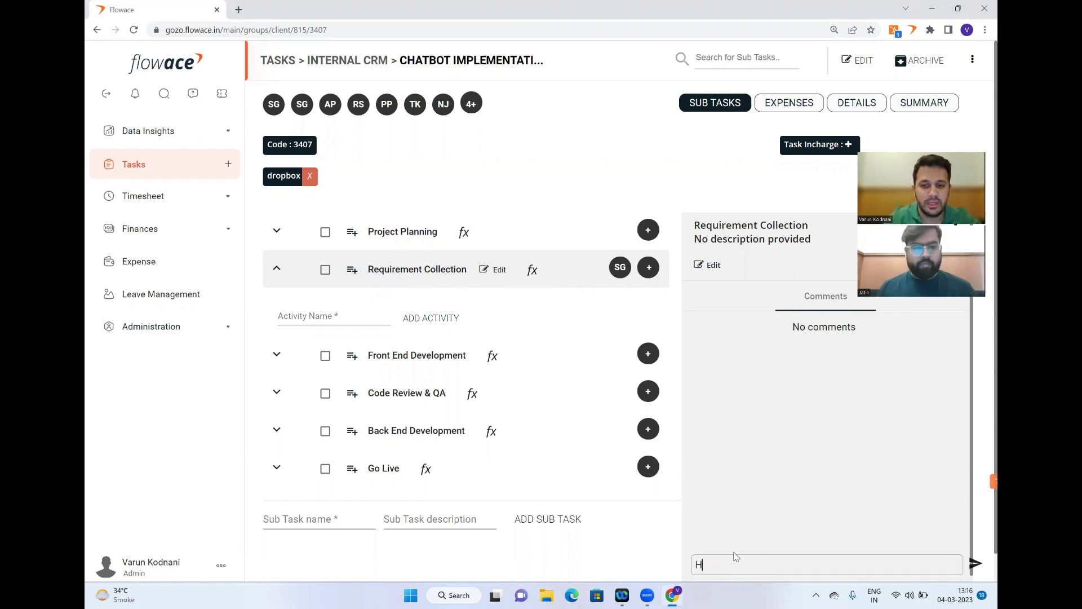
text(ey huguys)
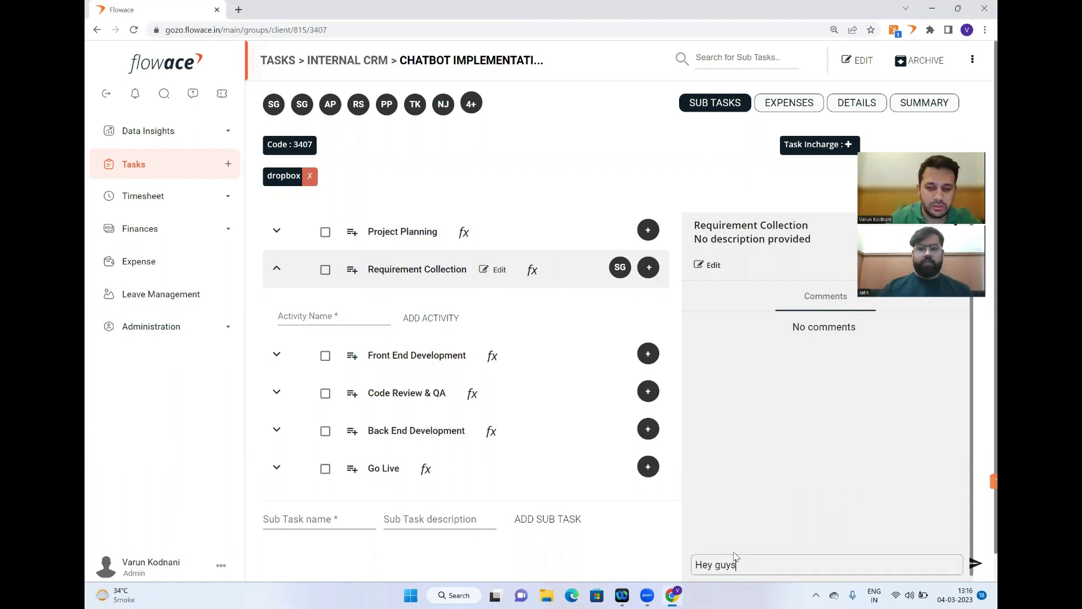
text(, I am)
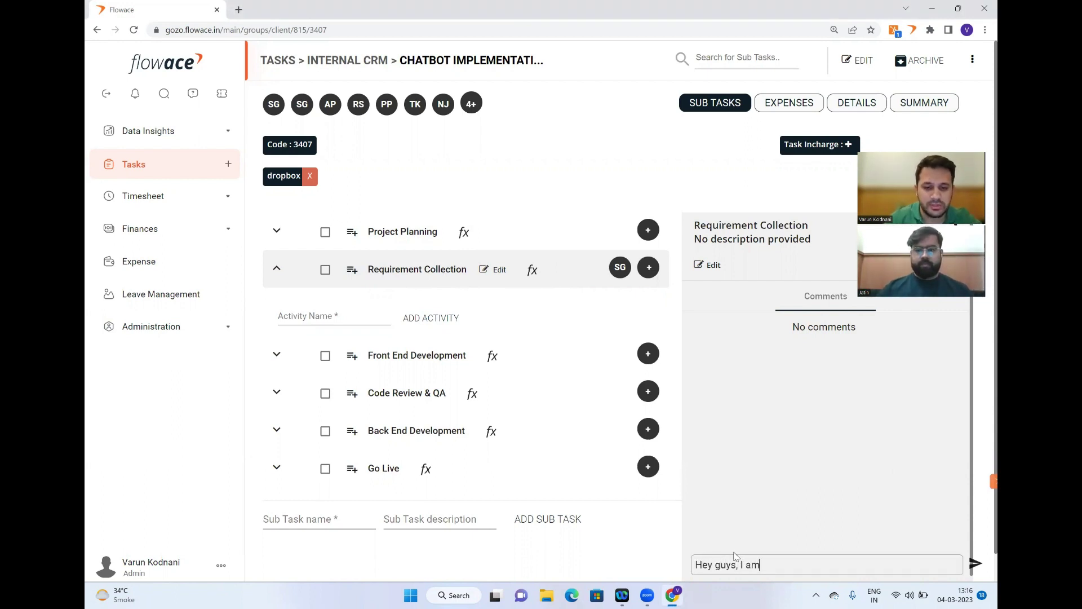
text( starting. Please provide all the details)
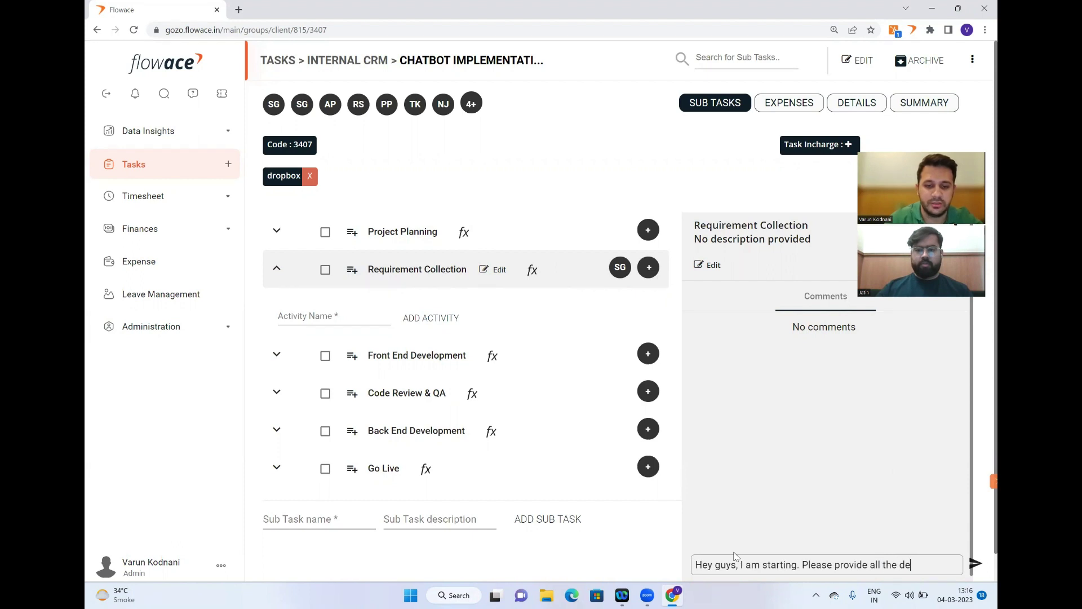
click(975, 565)
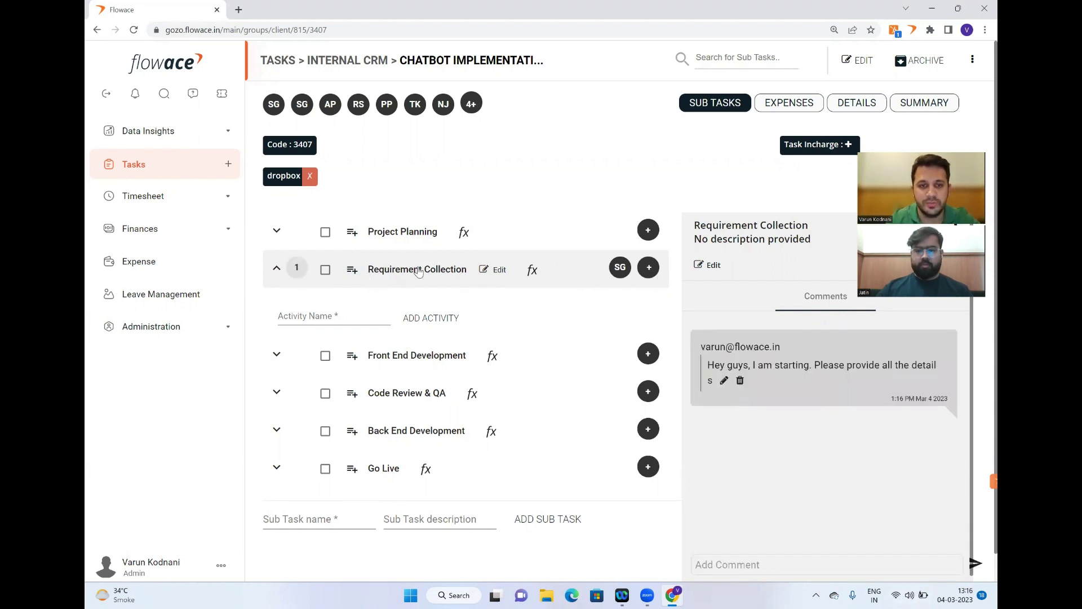
Examine the Front End Development, Code Review & QA and Back End Development sub-tasks with their activities and comments.
click(411, 362)
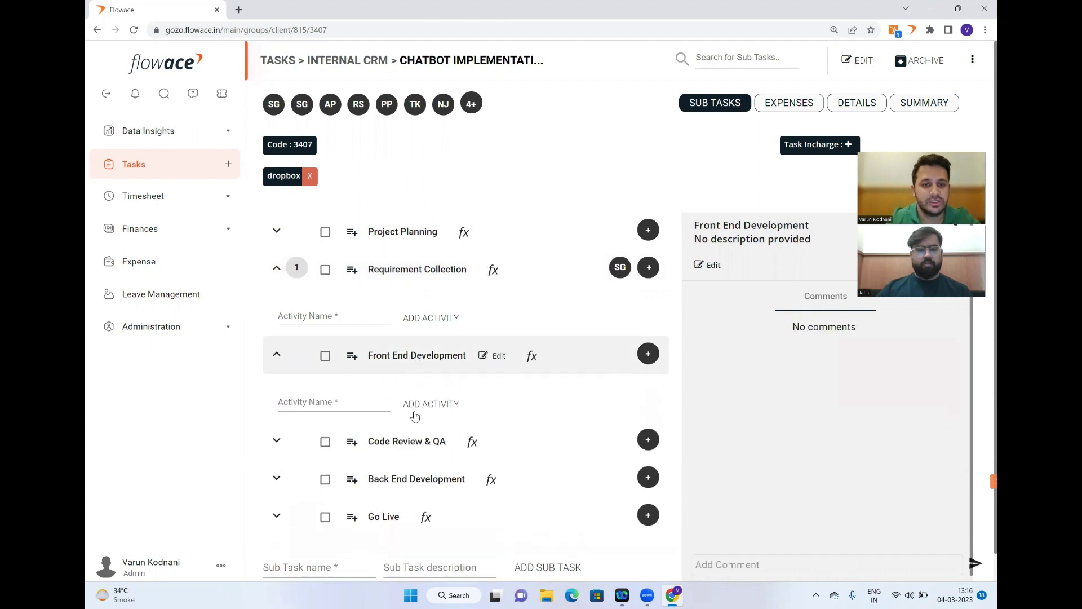
click(407, 444)
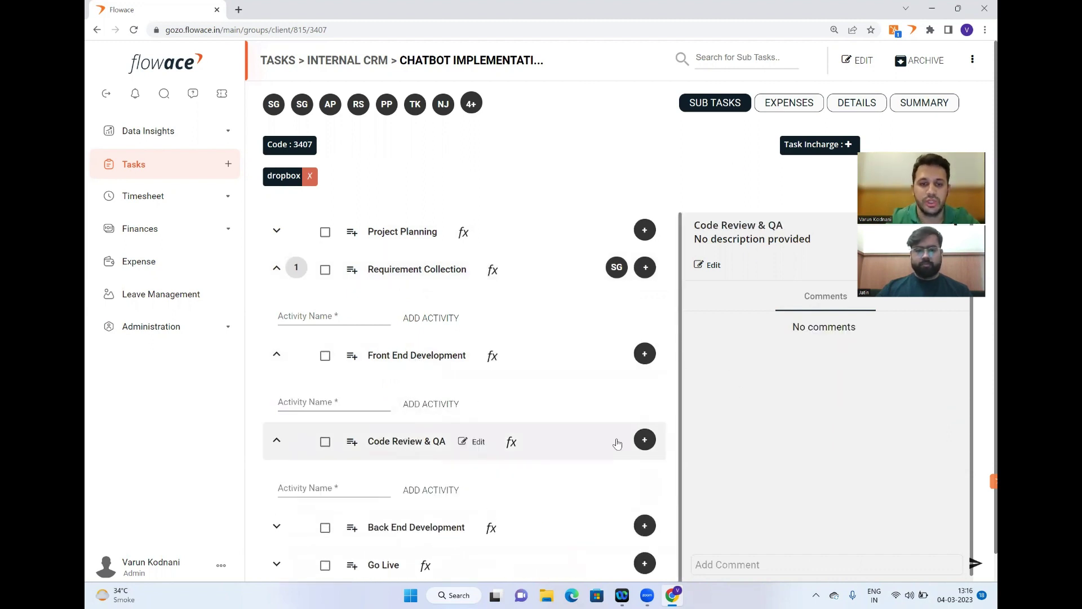
scroll(564, 445, down, 1)
click(417, 477)
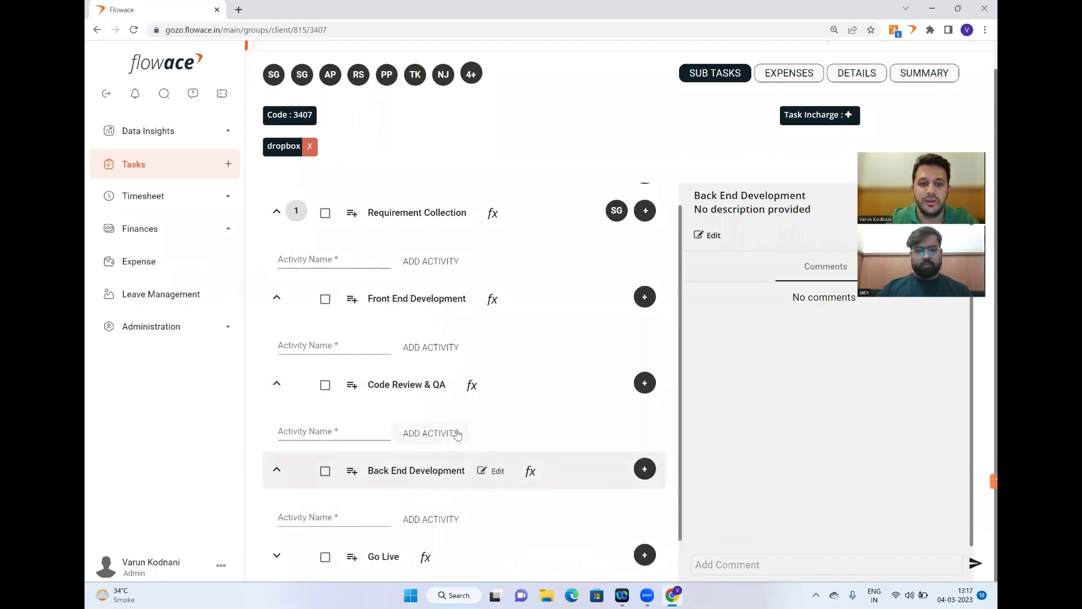
scroll(457, 434, down, 1)
scroll(747, 453, up, 2)
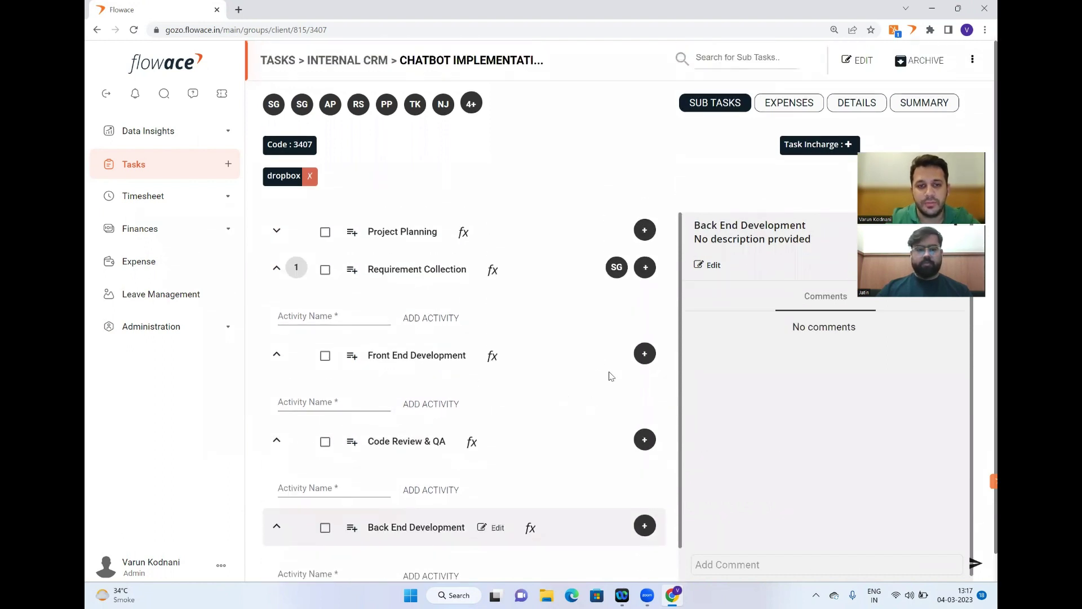
Bring the floating Product Training bar onto the page, view its Classification Editor and close the editor.
drag(991, 481, 737, 442)
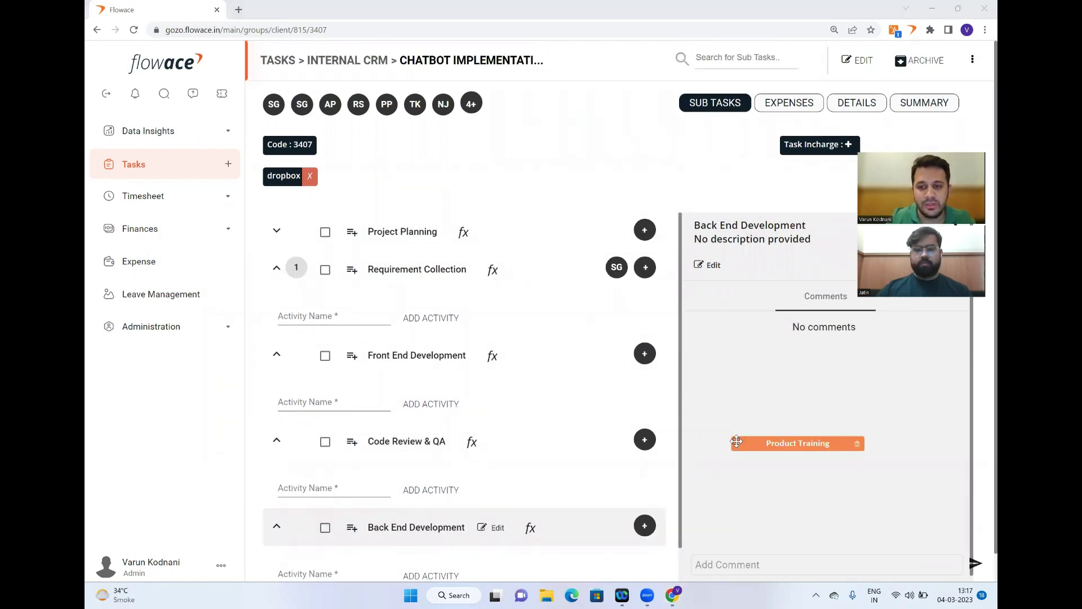
click(812, 444)
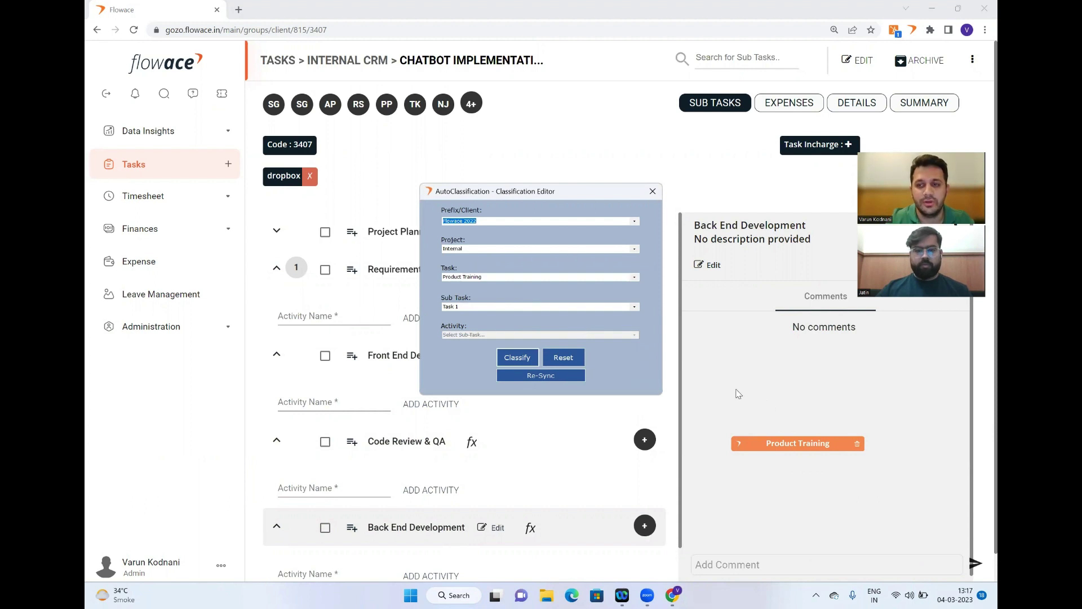
click(652, 193)
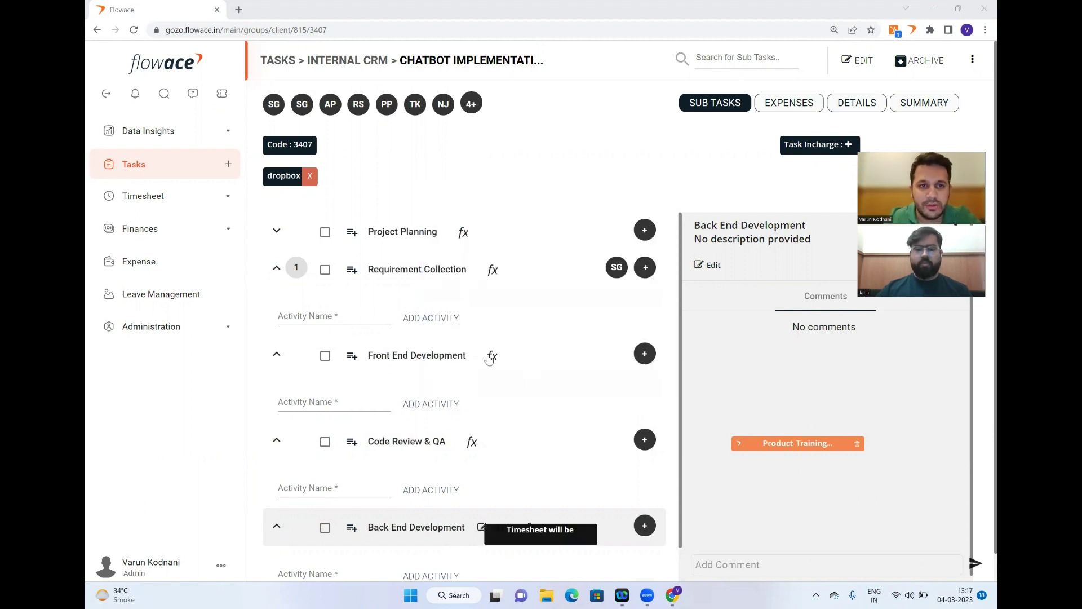
scroll(374, 305, down, 2)
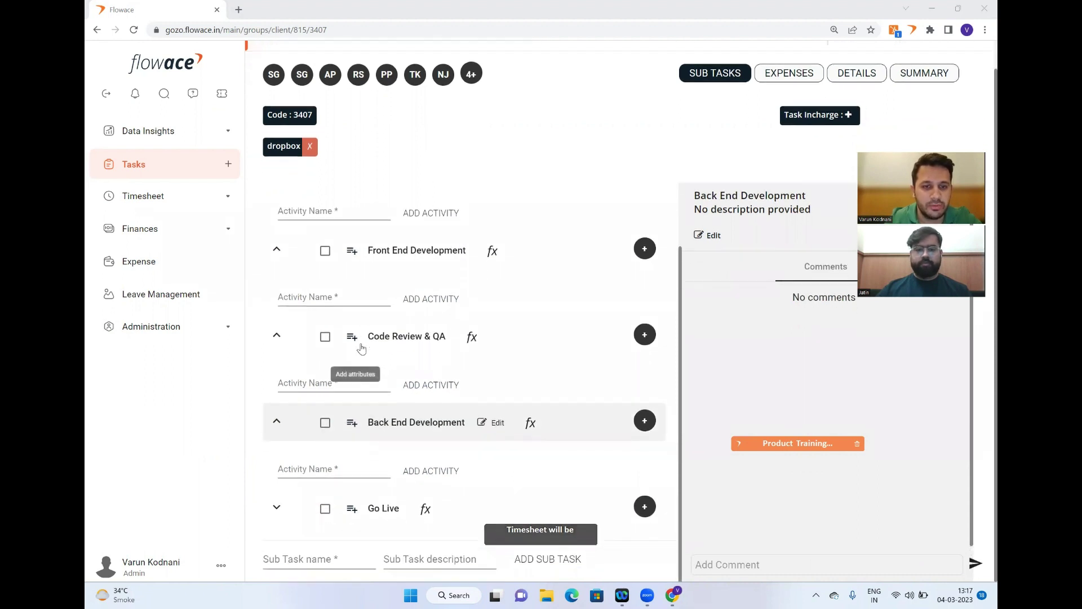
Mark the Project Planning sub-task of the Chatbot Implementation task as completed.
scroll(361, 361, up, 2)
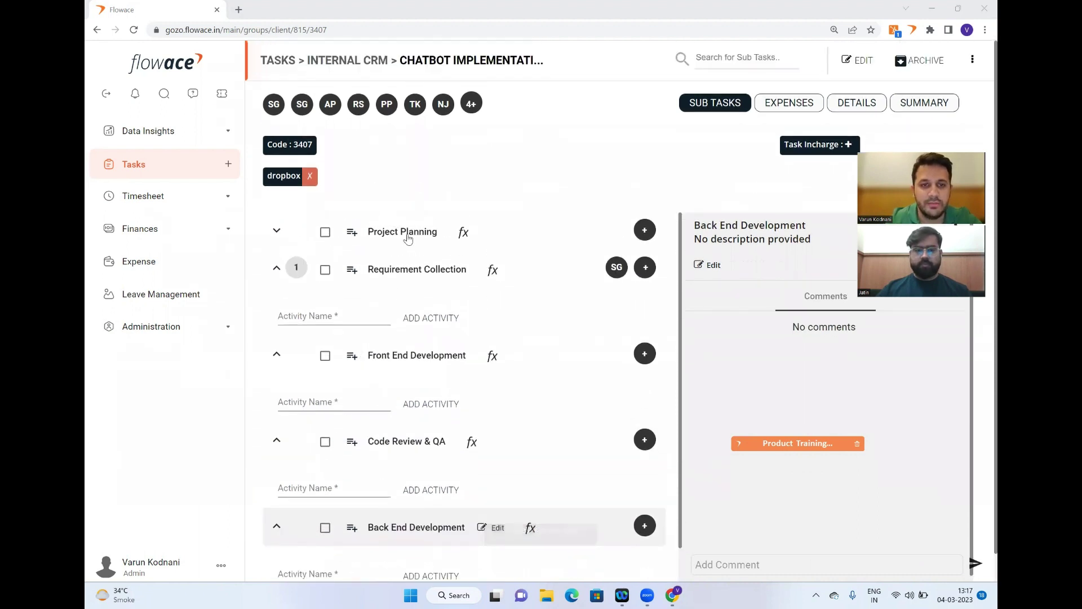
click(326, 234)
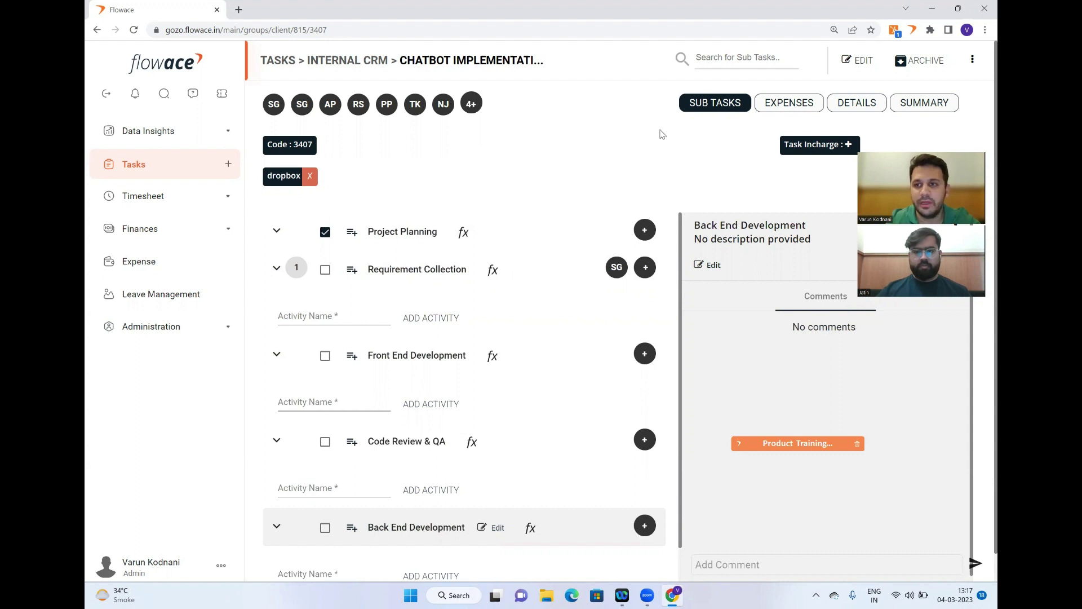
Go to the Employees administration page and search the list for the employee by first name.
click(217, 326)
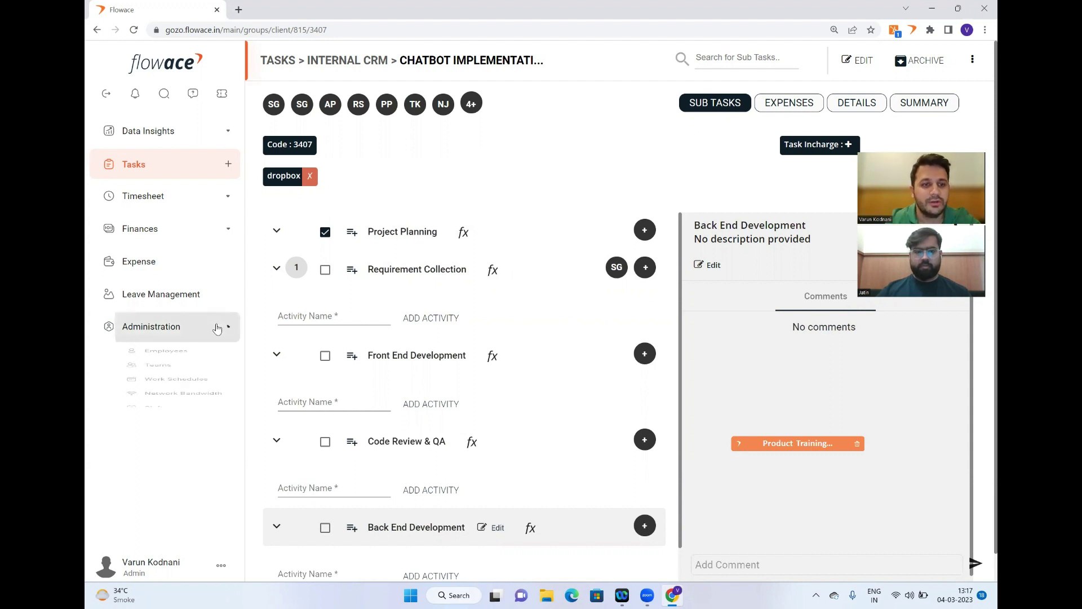
scroll(193, 386, down, 3)
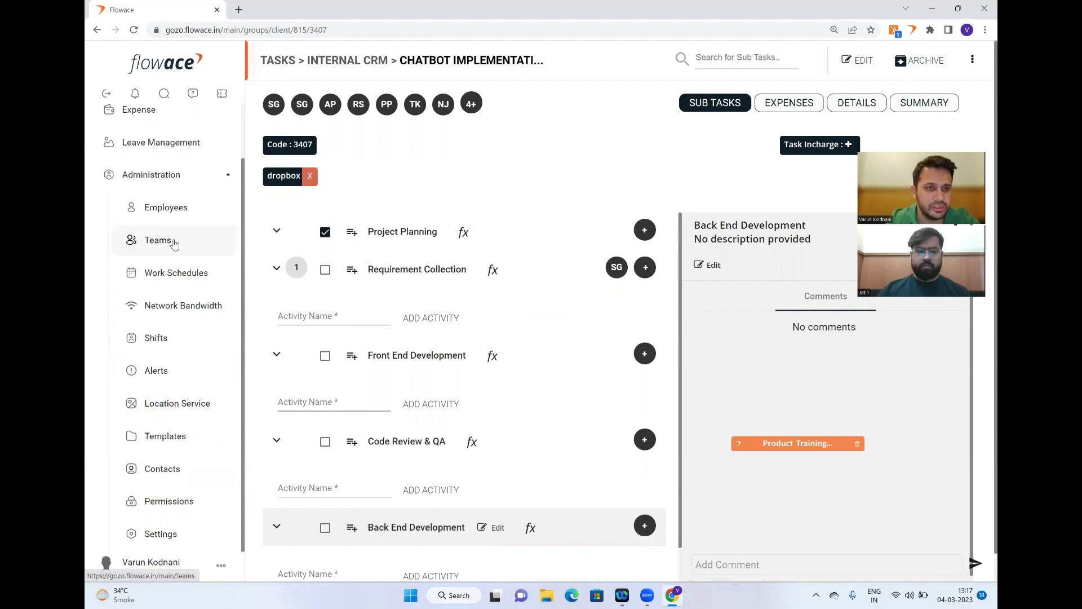
click(166, 207)
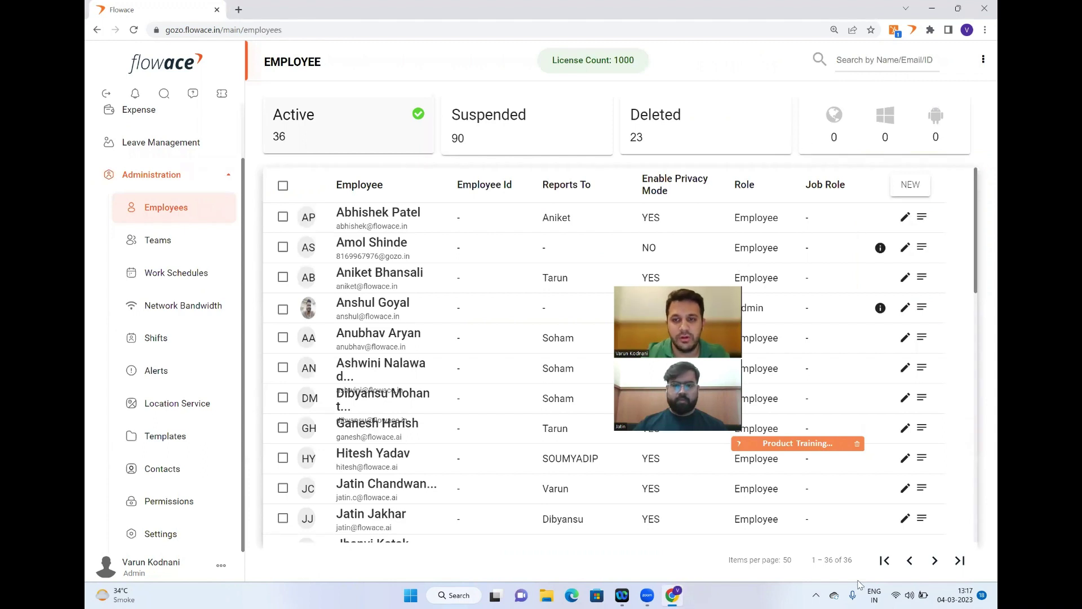
click(872, 60)
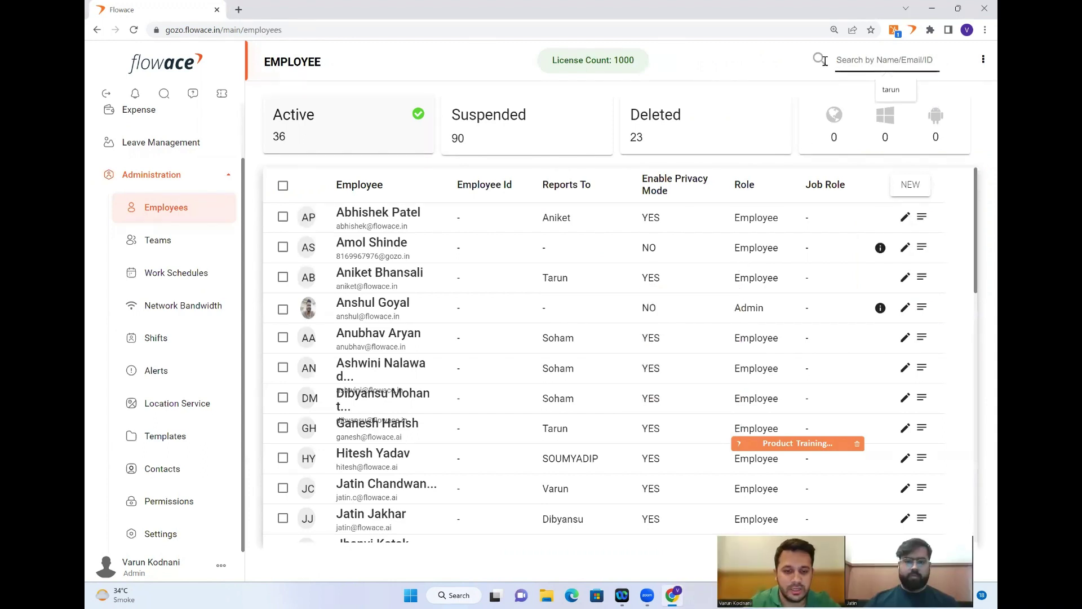
text(tarun)
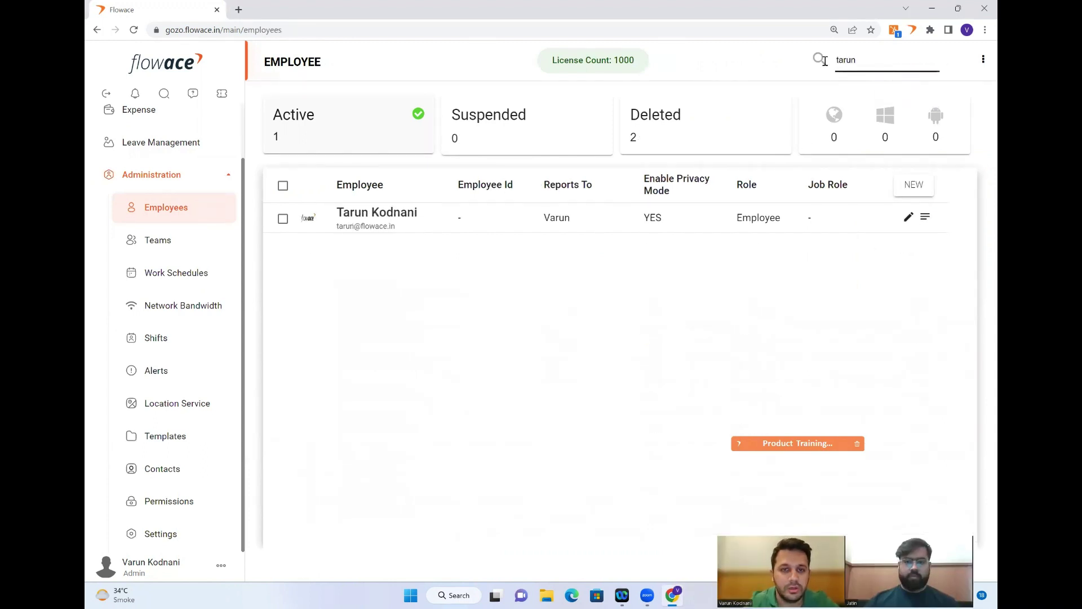
Open the found employee's record for editing, review the Hourly Cost and Charge Out Rate/Hourly Price, and close it without saving.
click(908, 217)
scroll(538, 309, down, 10)
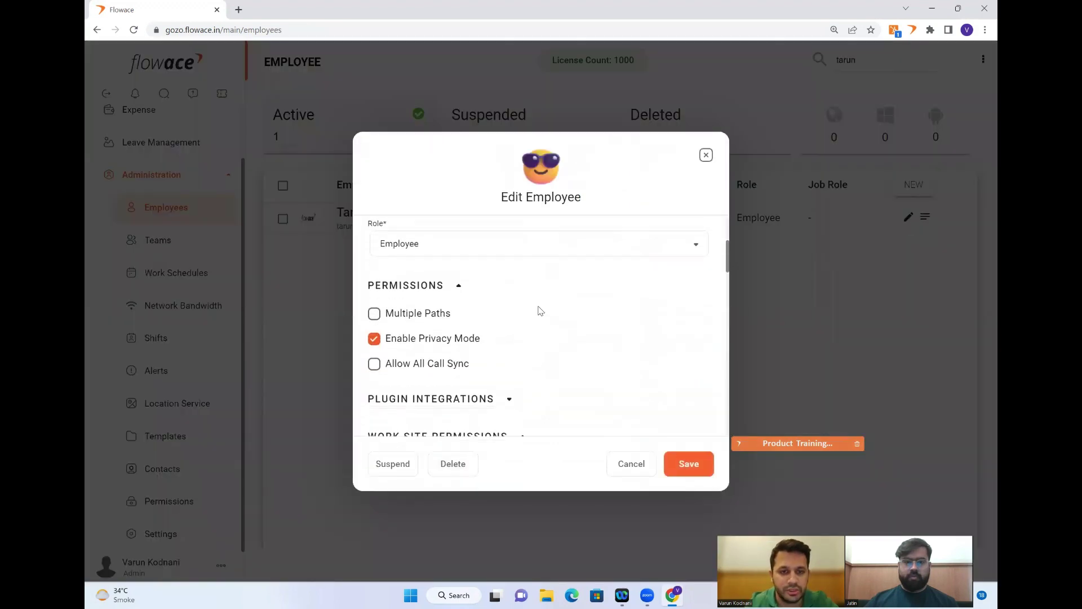
scroll(538, 309, down, 4)
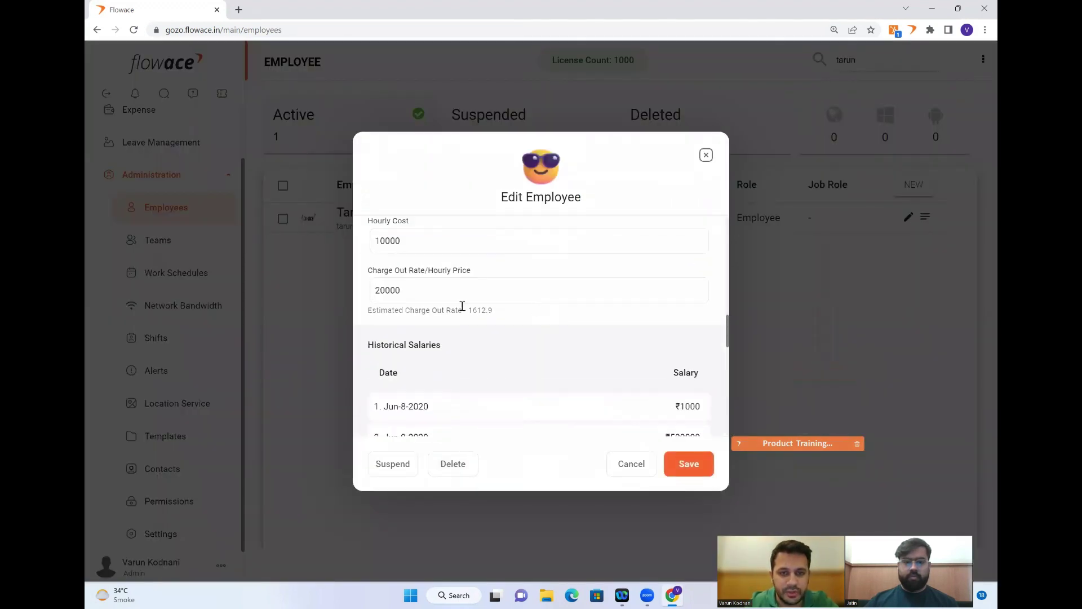
scroll(432, 320, up, 1)
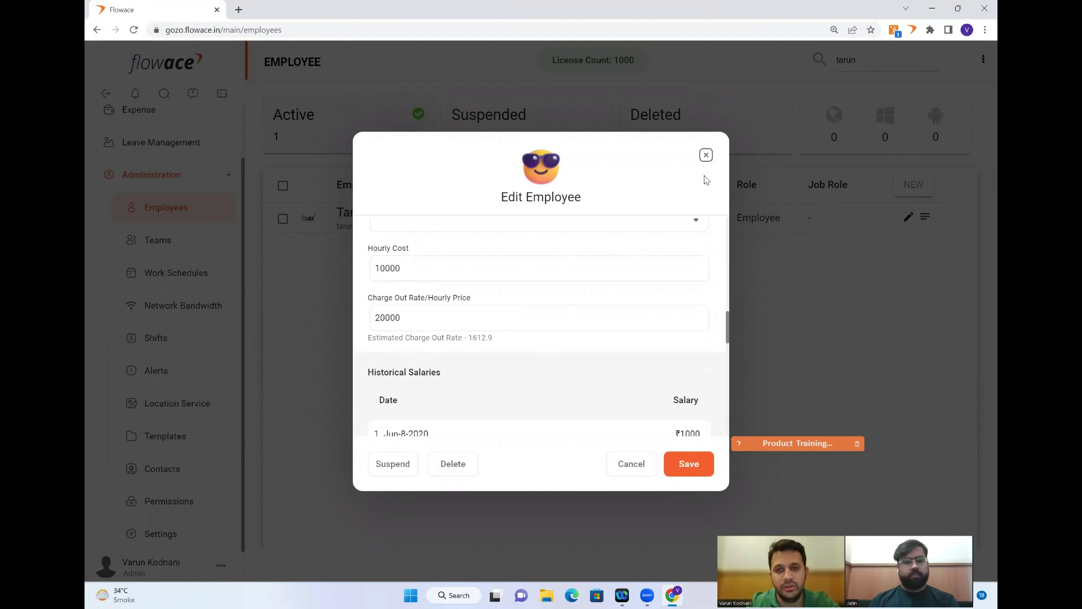
click(705, 156)
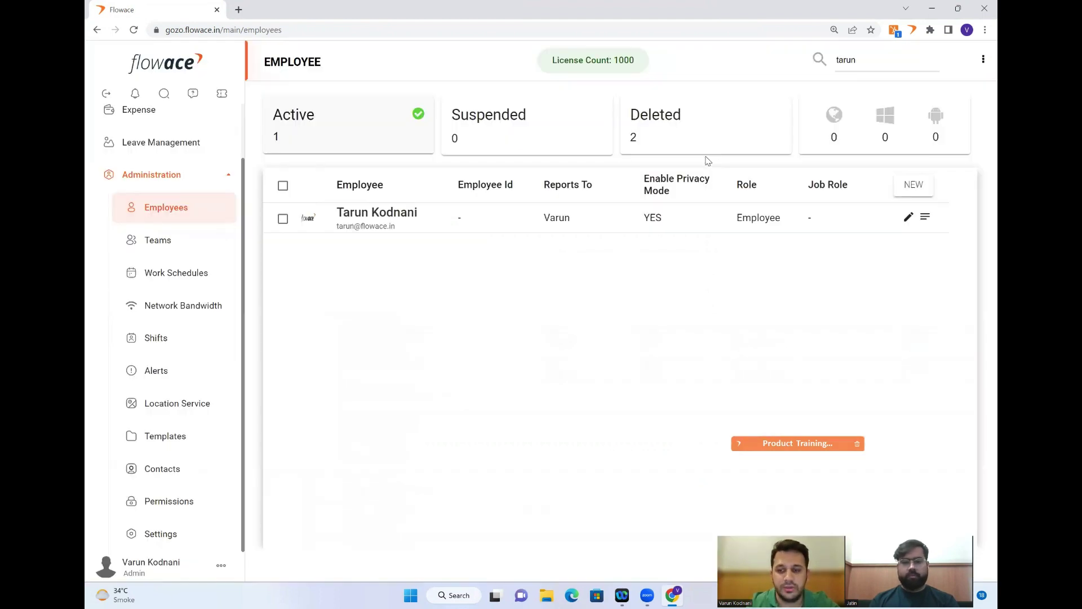
Search all tasks for "land purchase" and open the Land Purchase Agreement task under Acme Corp Pvt Ltd.
click(166, 96)
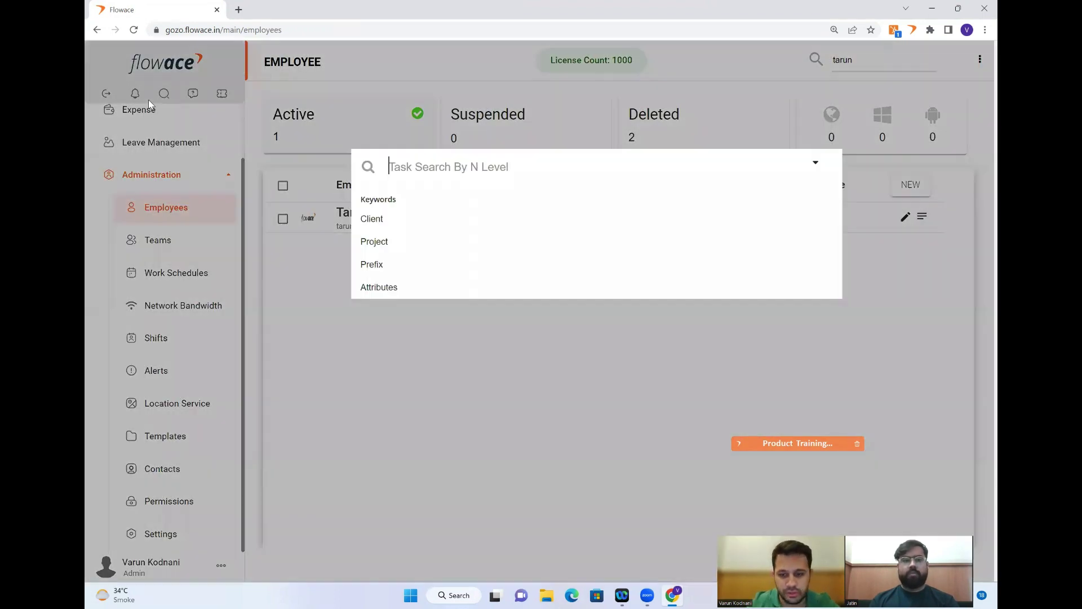
text(purc)
key(BackSpace)
key(BackSpace)
key(BackSpace)
key(BackSpace)
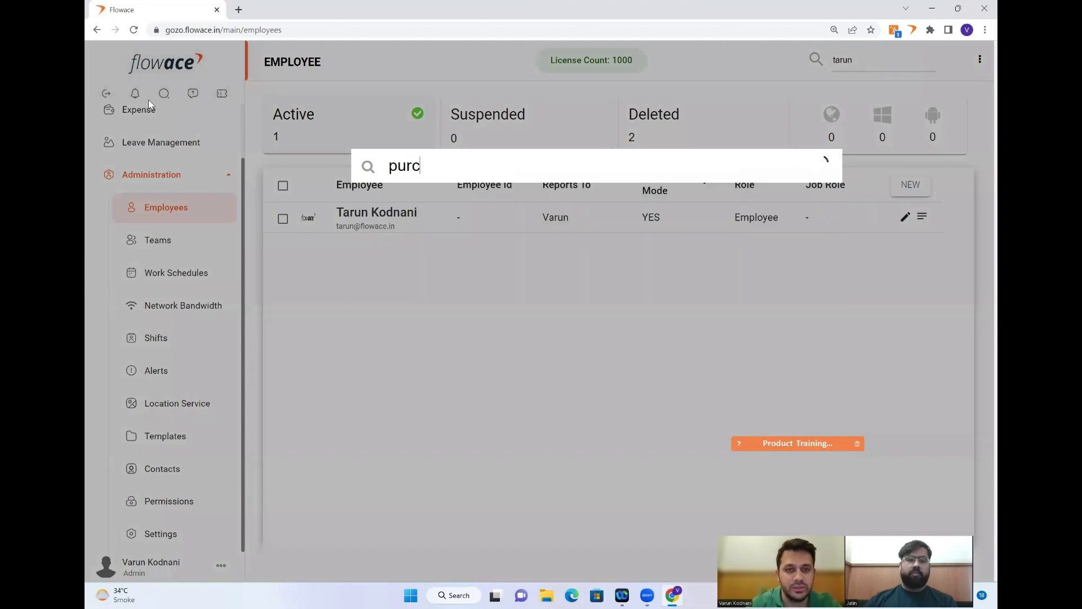
text(land )
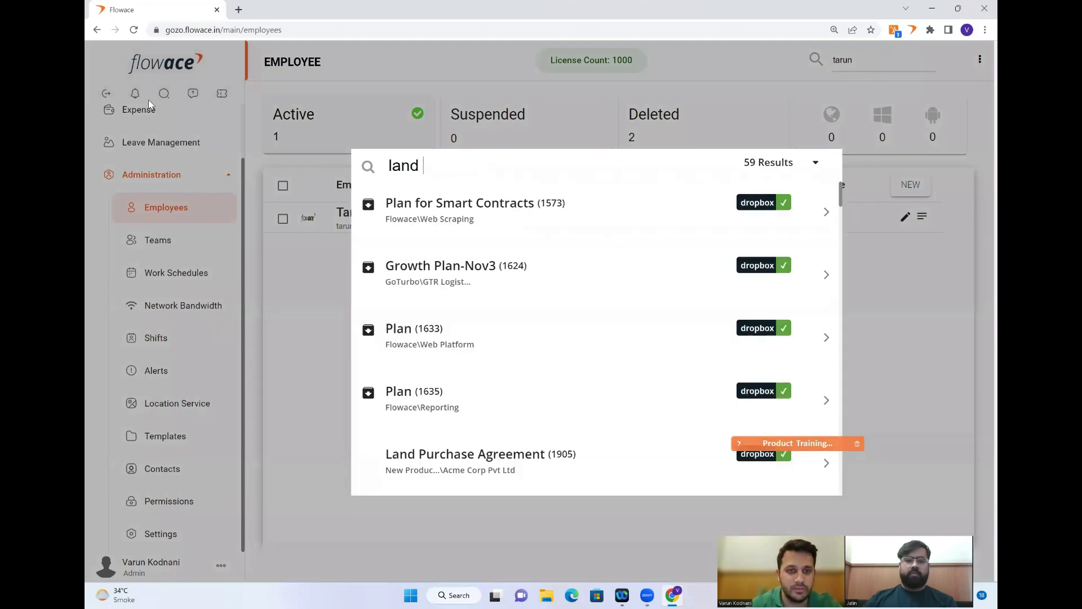
text(purchase)
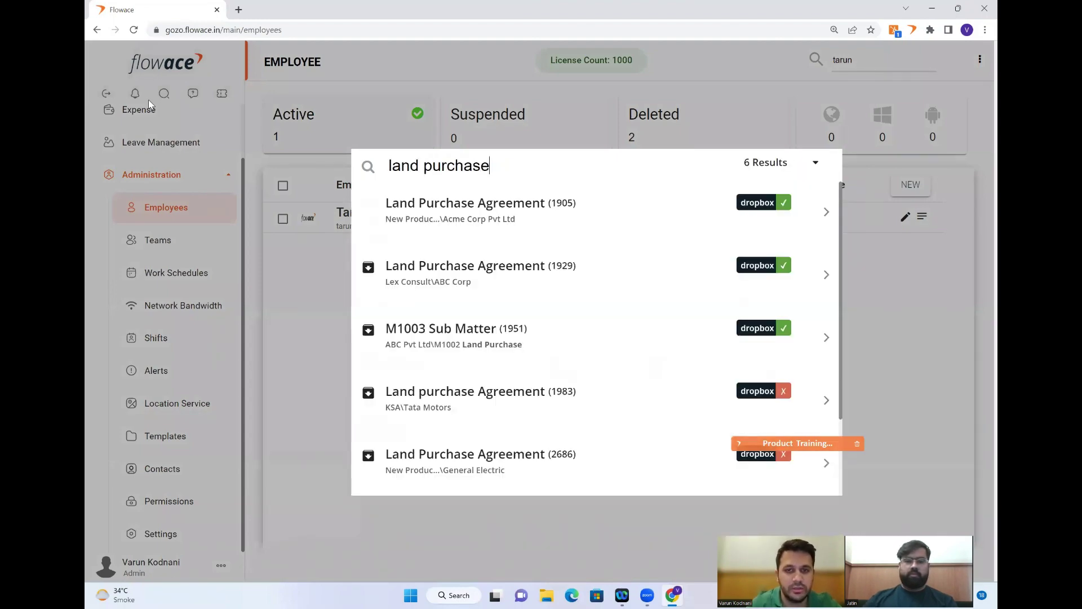
click(536, 214)
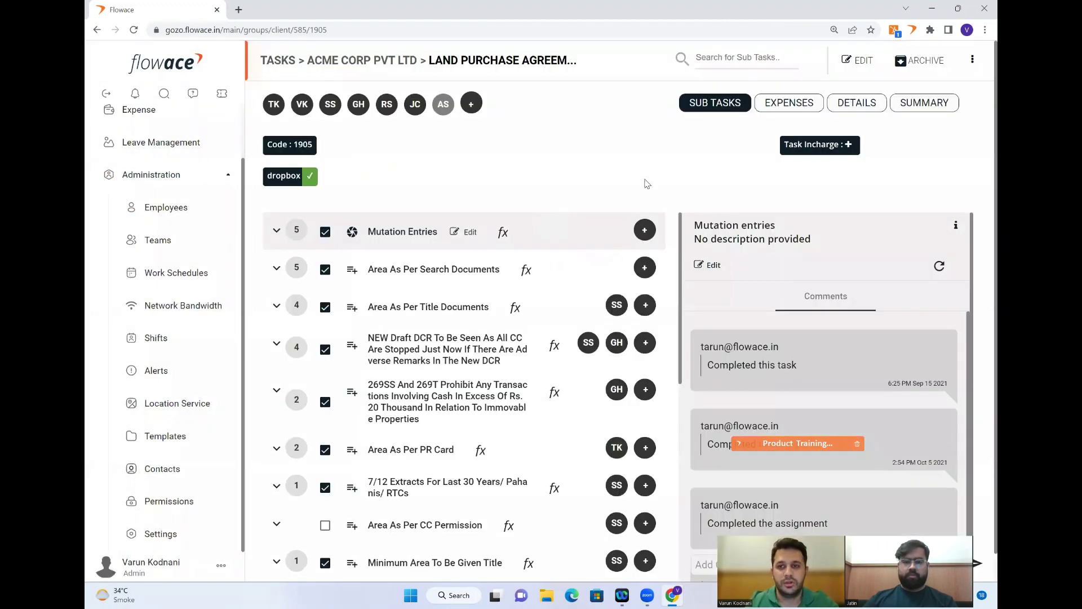
Open the task's summary and examine the time split per employee and the price split per entry type.
click(916, 105)
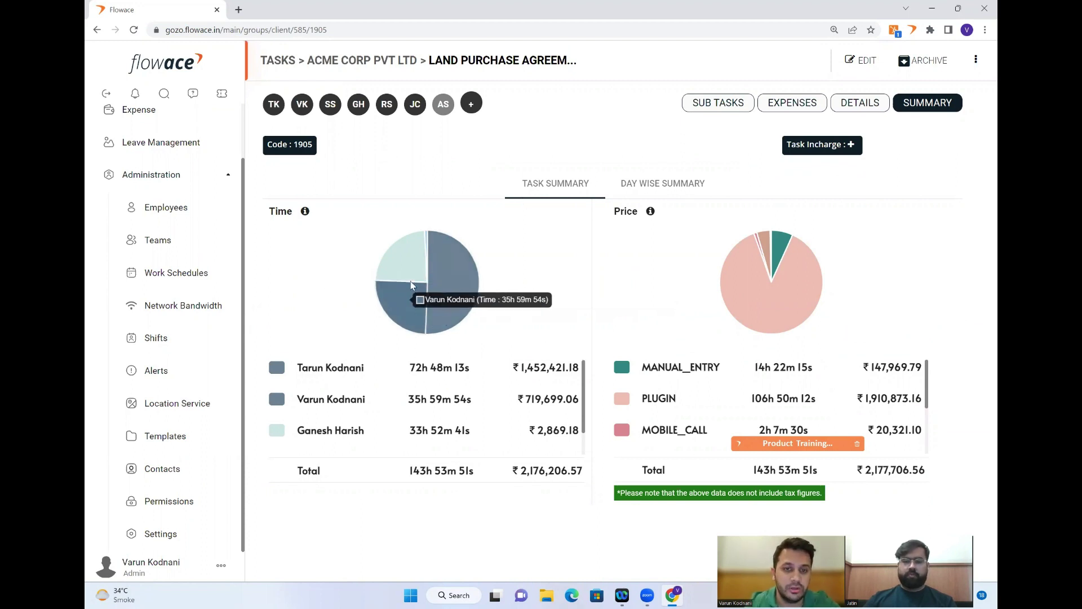
mouse_move(432, 239)
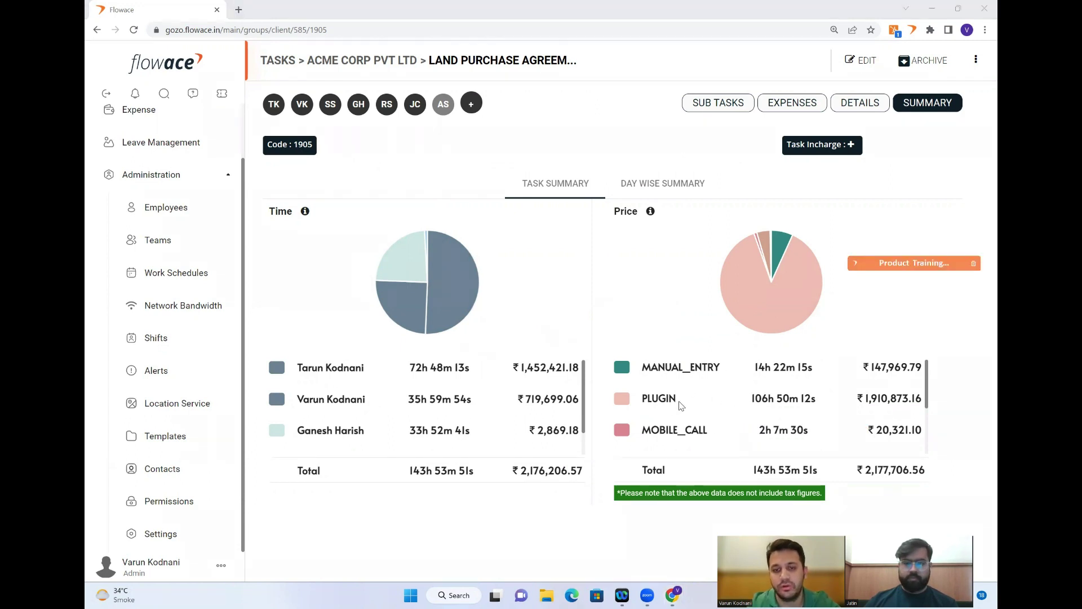
scroll(712, 402, down, 1)
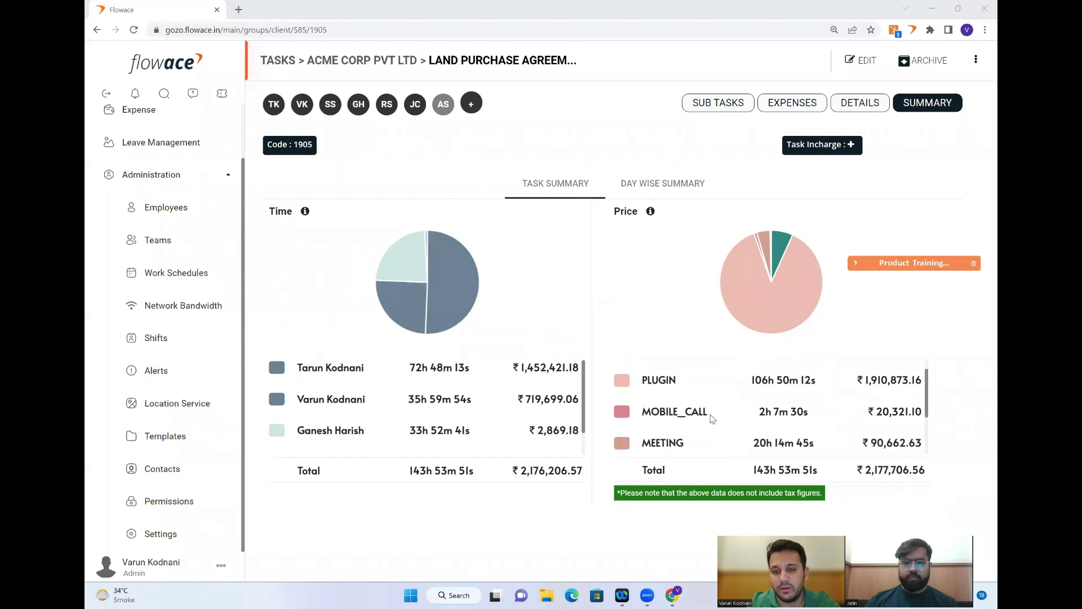
scroll(712, 418, down, 2)
scroll(744, 392, up, 3)
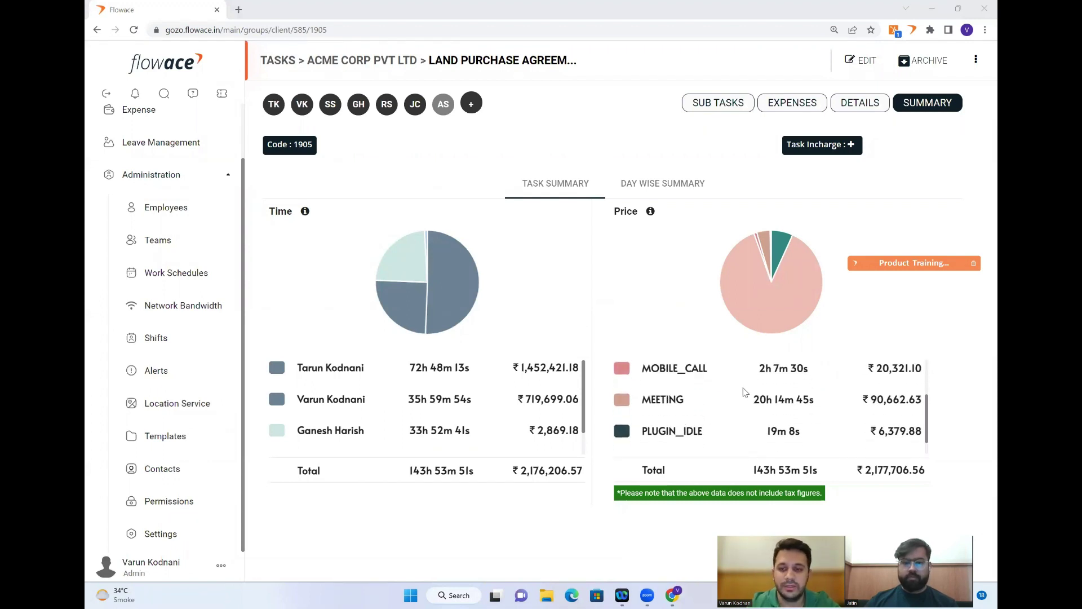